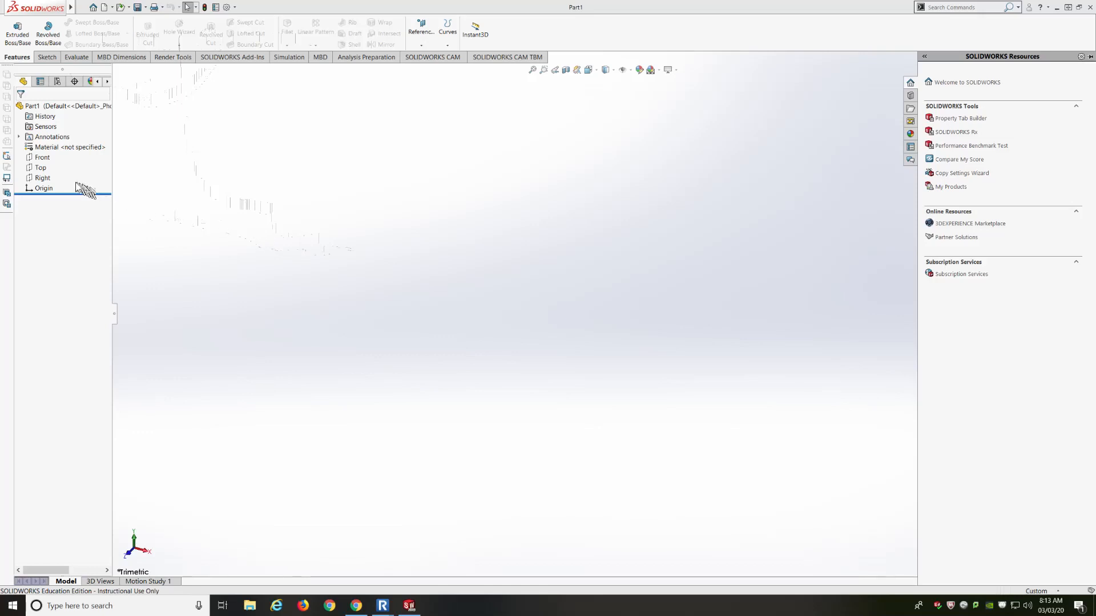
Open a new sketch on the Right plane and zoom the view in on it
left_click(43, 182)
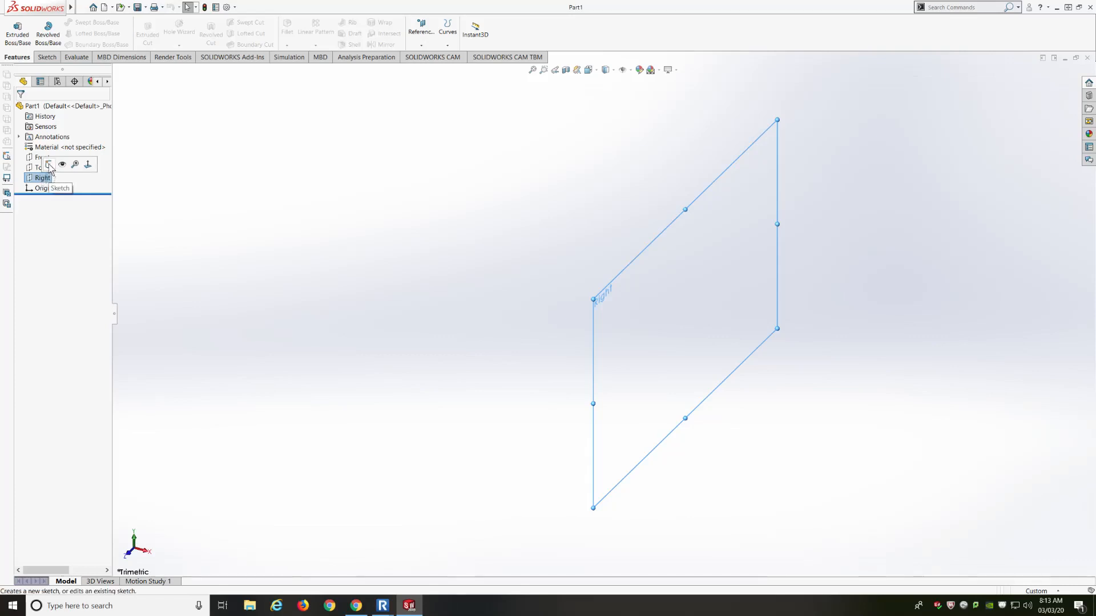
left_click(49, 165)
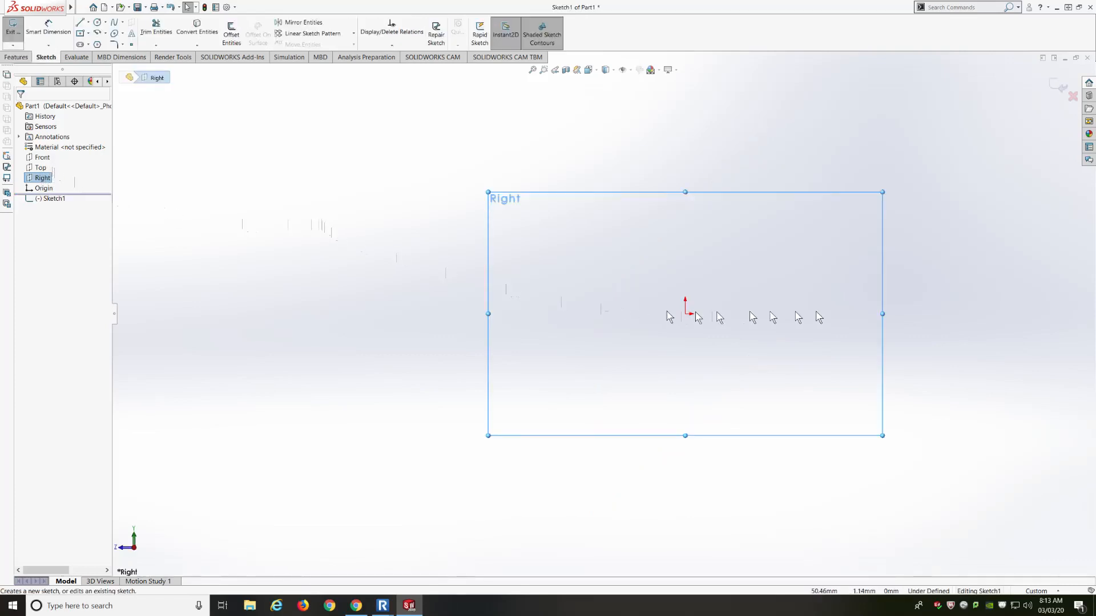
scroll(957, 298, "down", 1)
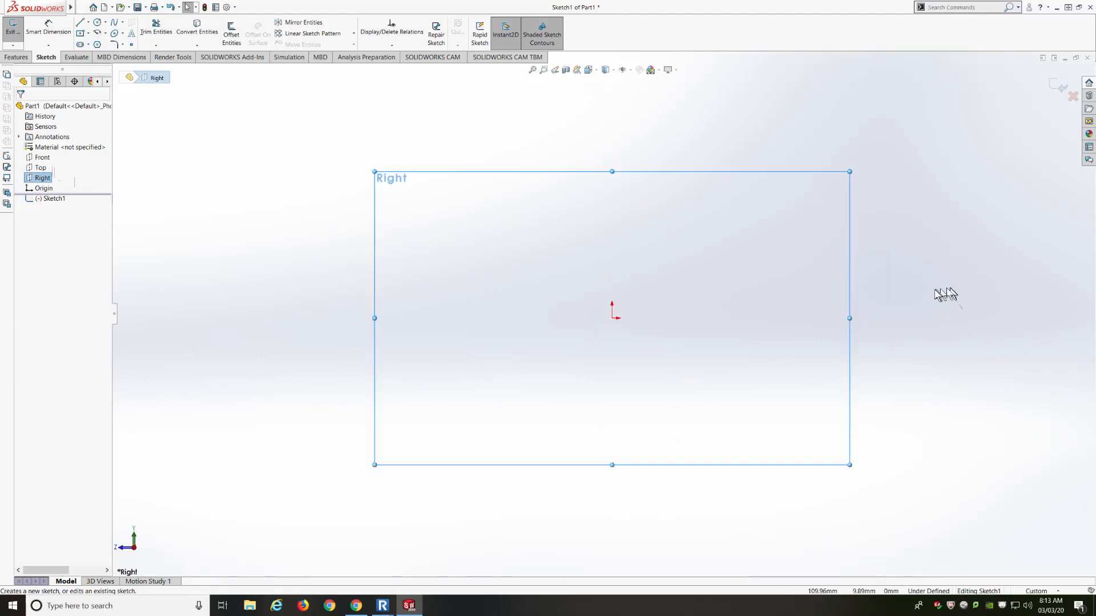
scroll(930, 297, "down", 1)
scroll(571, 318, "up", 1)
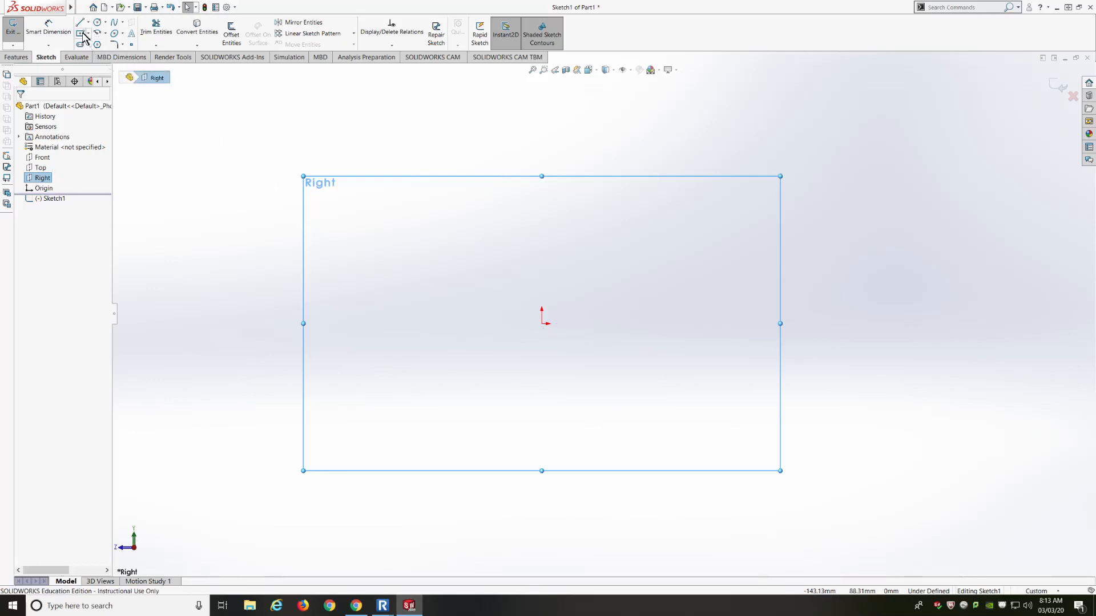
Draw a tall corner rectangle up from the origin and set document units to IPS
left_click(89, 34)
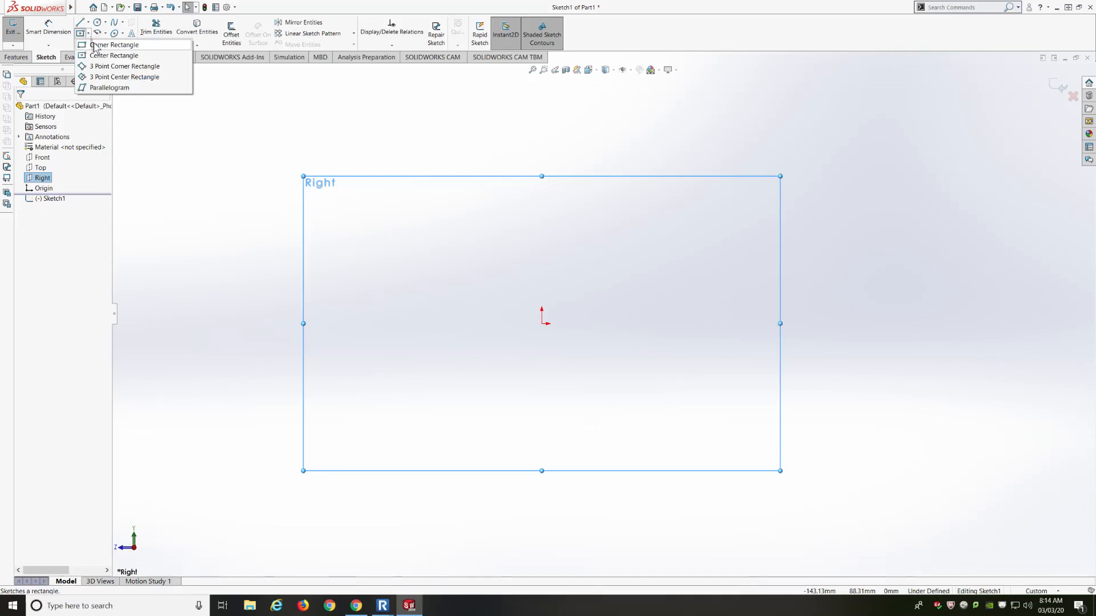
left_click(108, 45)
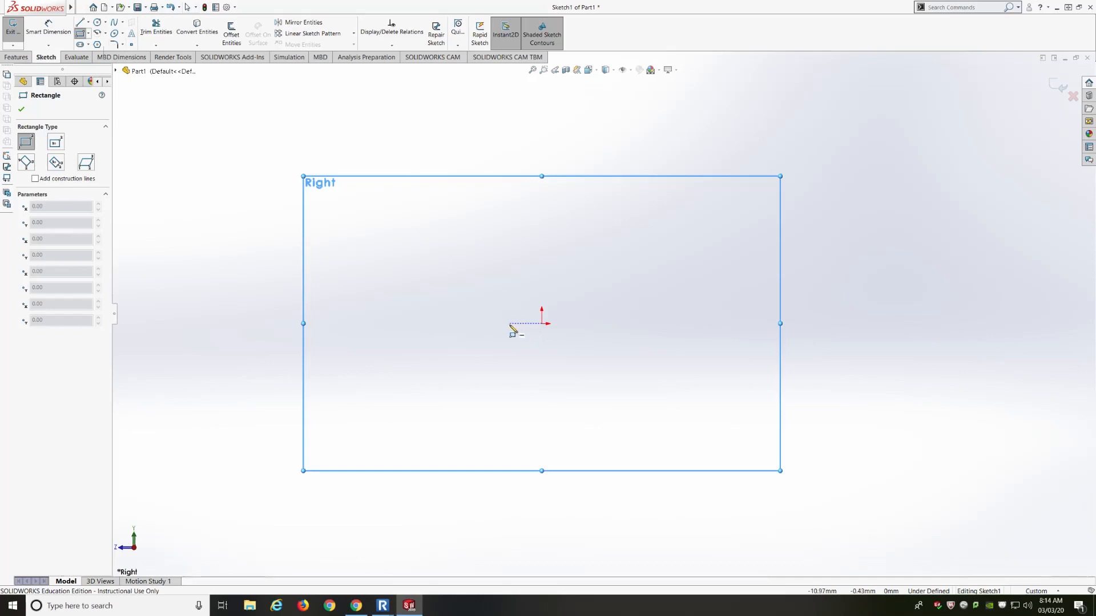
mouse_move(509, 323)
left_mouse_down()
mouse_move(581, 197)
mouse_move(586, 163)
left_mouse_up()
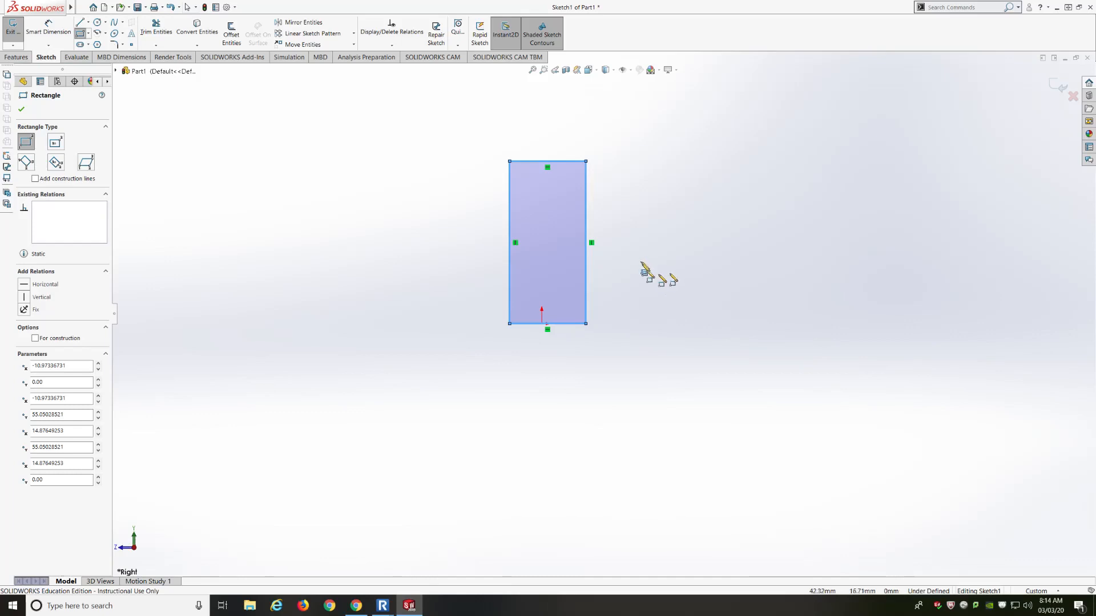
left_click(1036, 592)
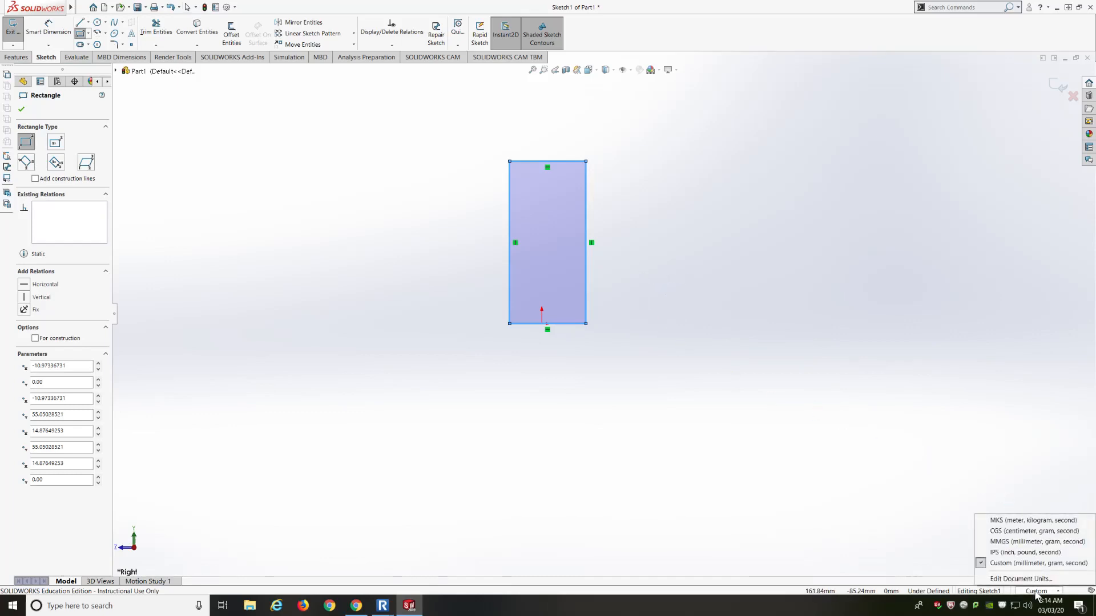
left_click(1016, 552)
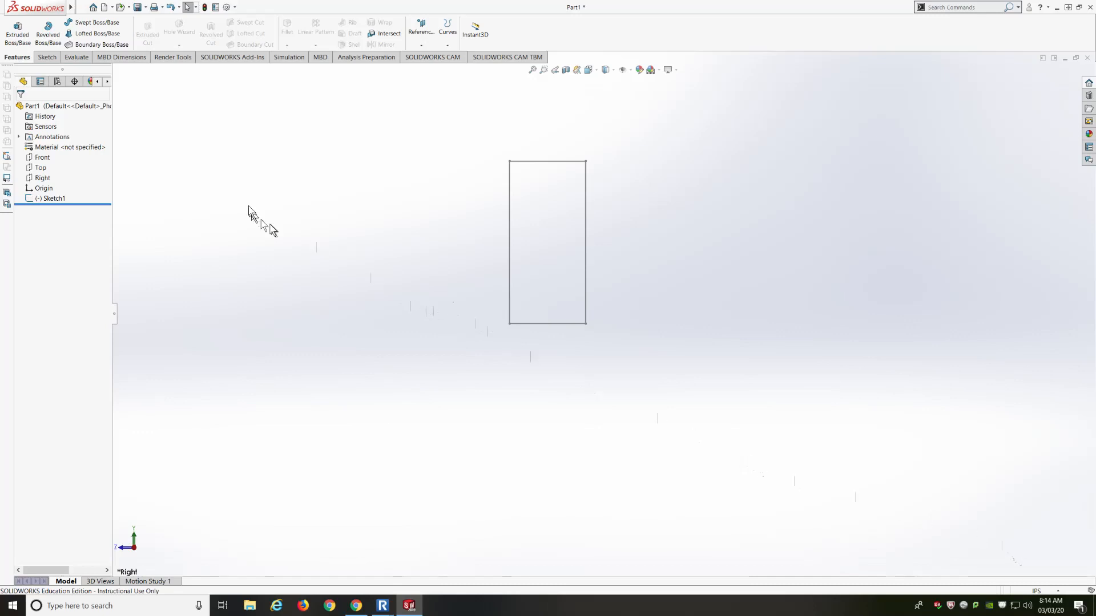
Reopen Sketch1 and draw a vertical centerline running down from the origin
left_click(49, 200)
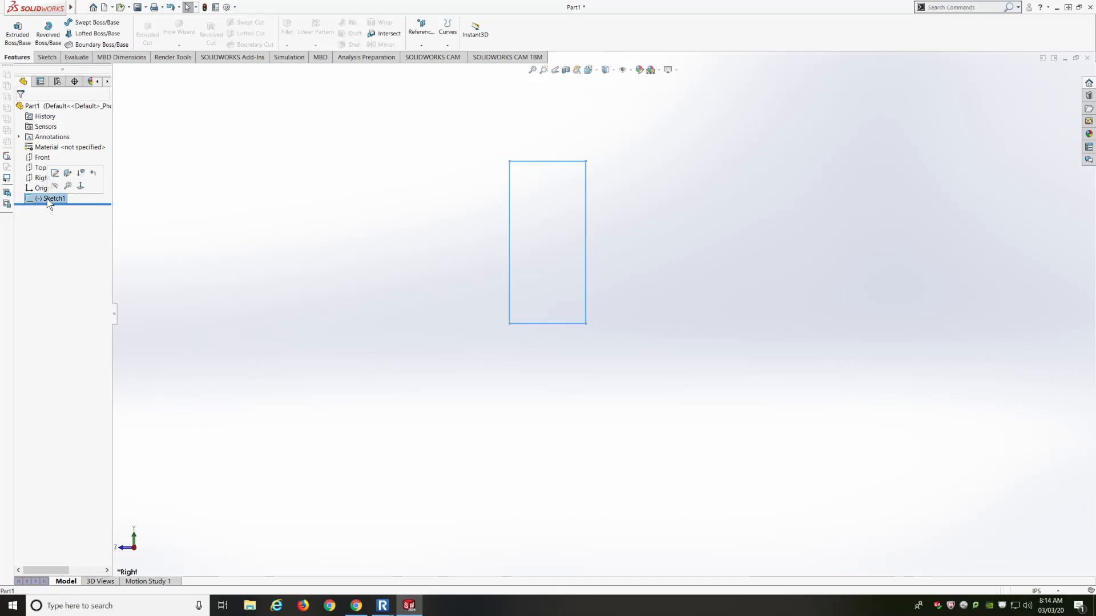
left_click(54, 174)
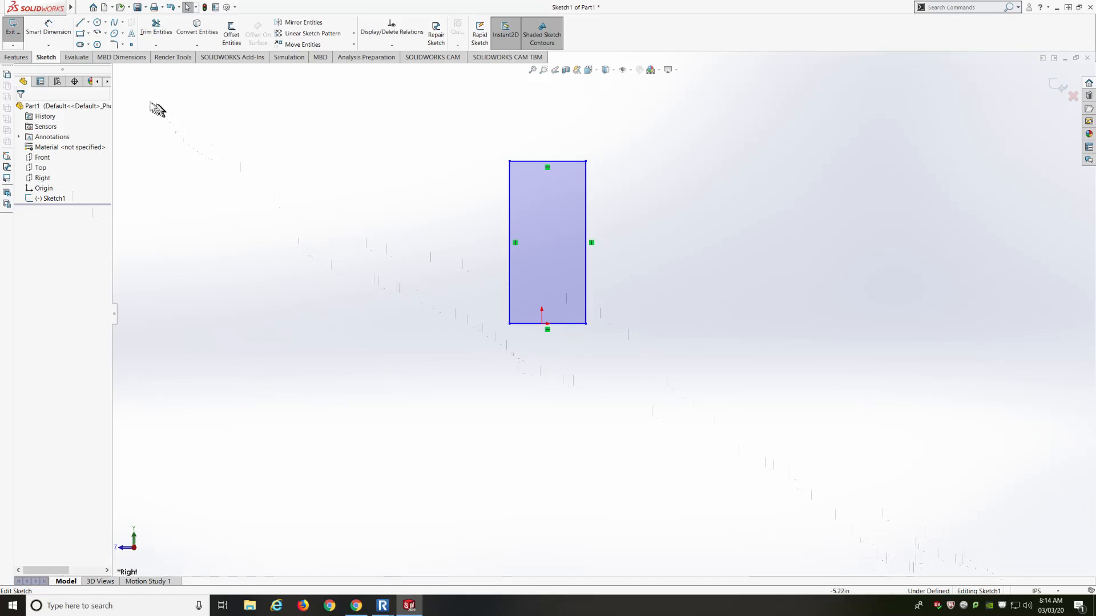
left_click(88, 24)
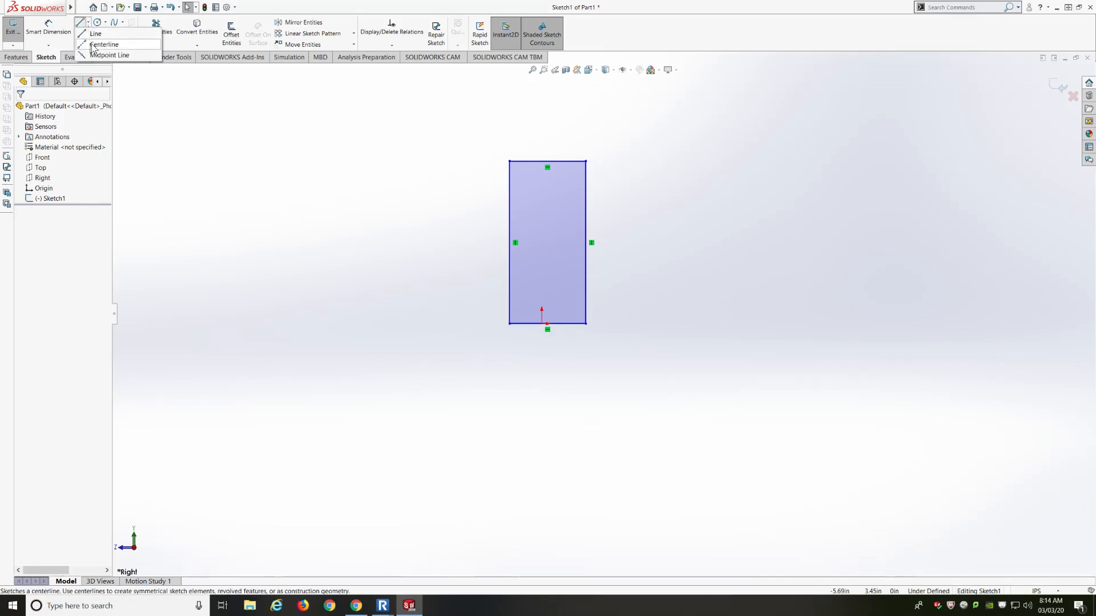
left_click(97, 44)
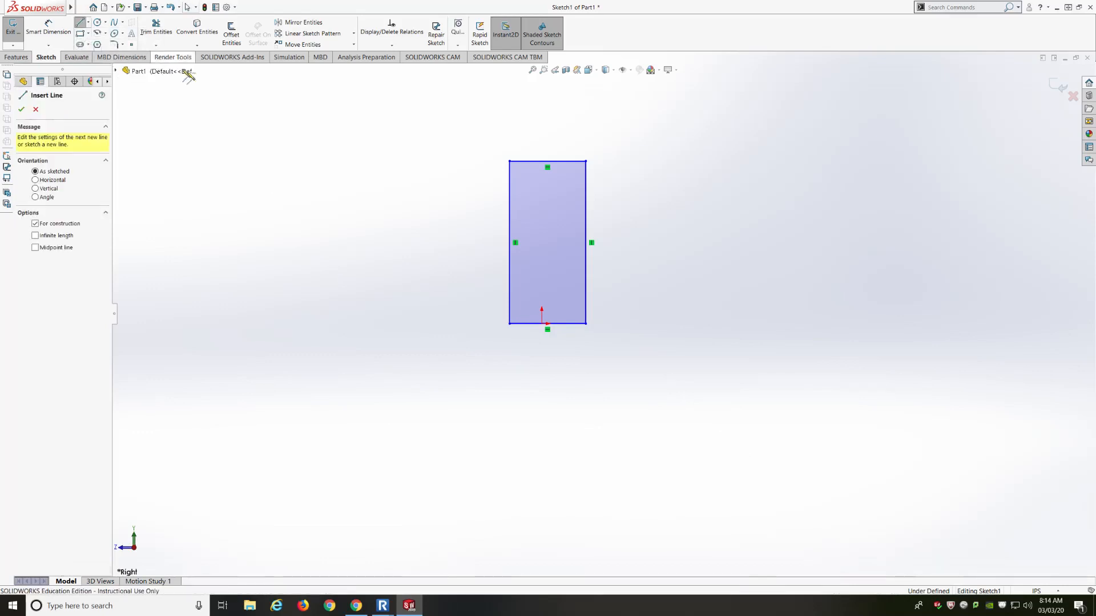
left_click(542, 324)
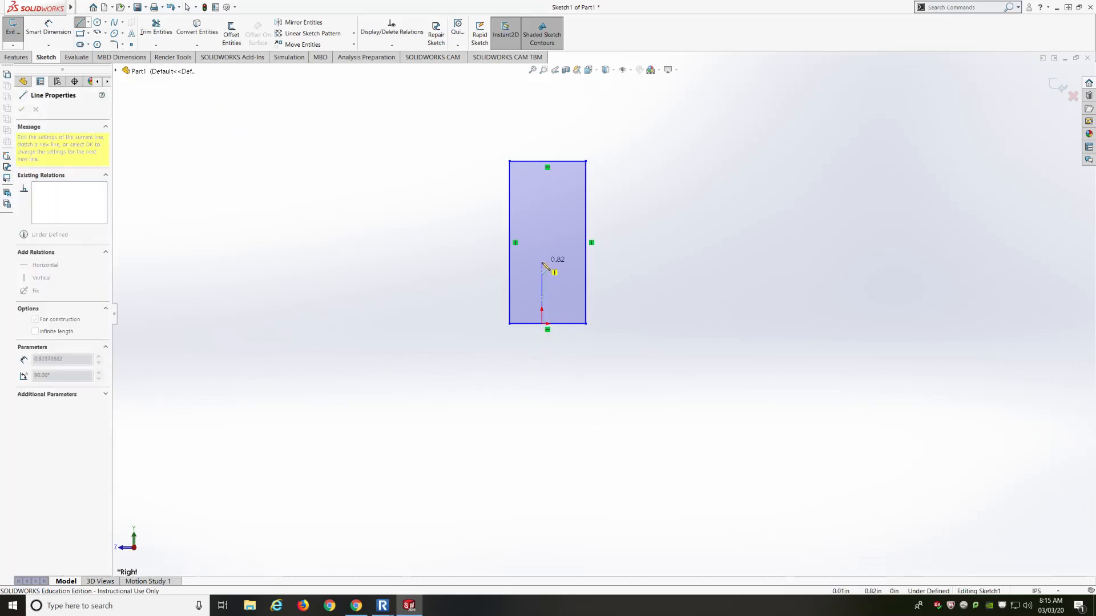
left_click(542, 379)
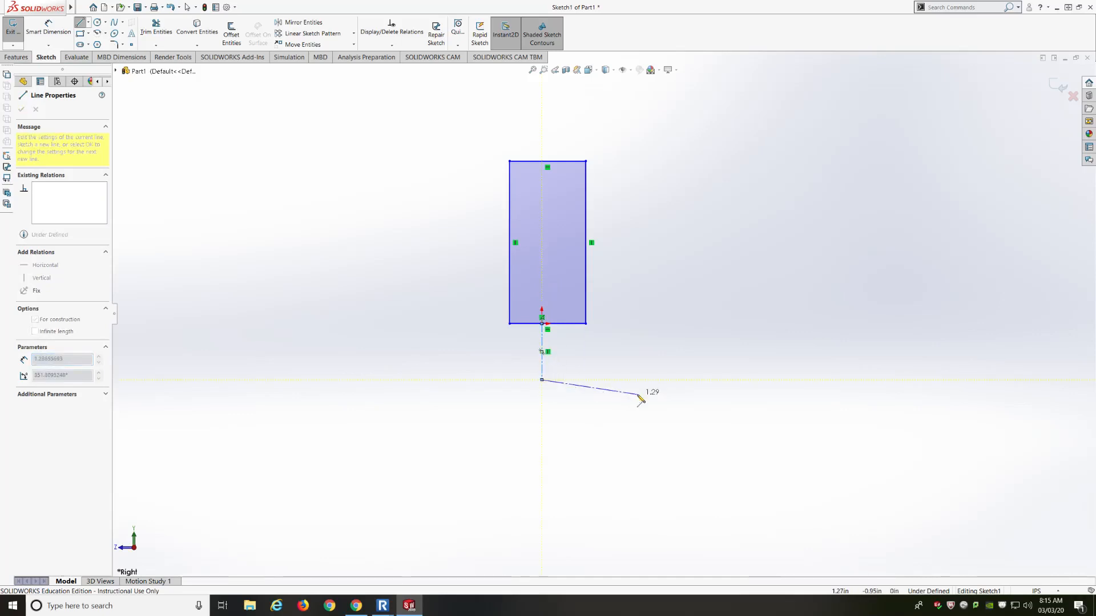
key("Escape")
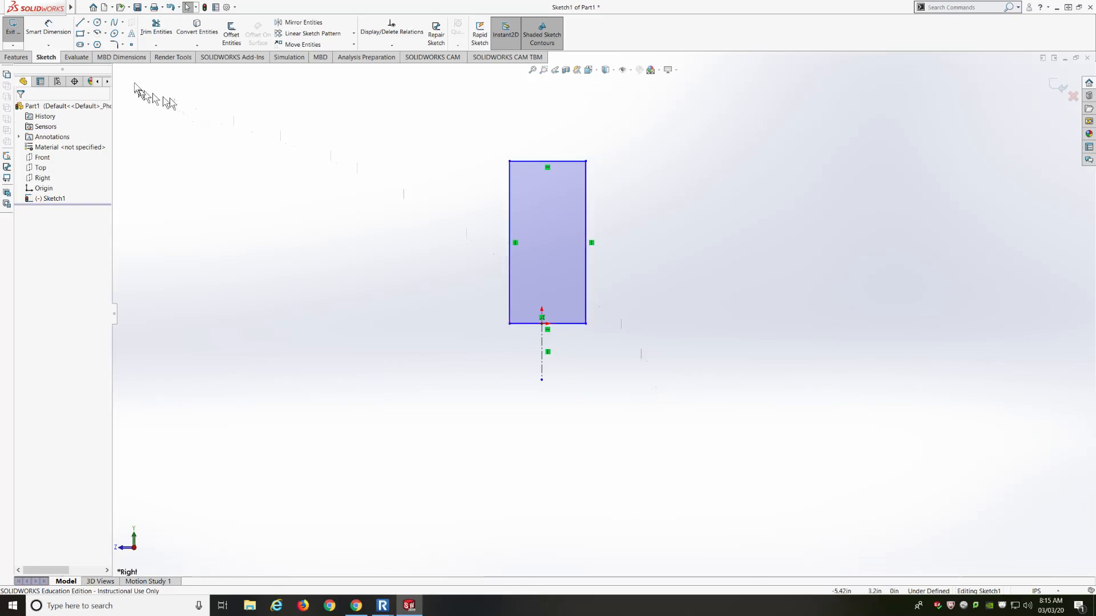
left_click(48, 25)
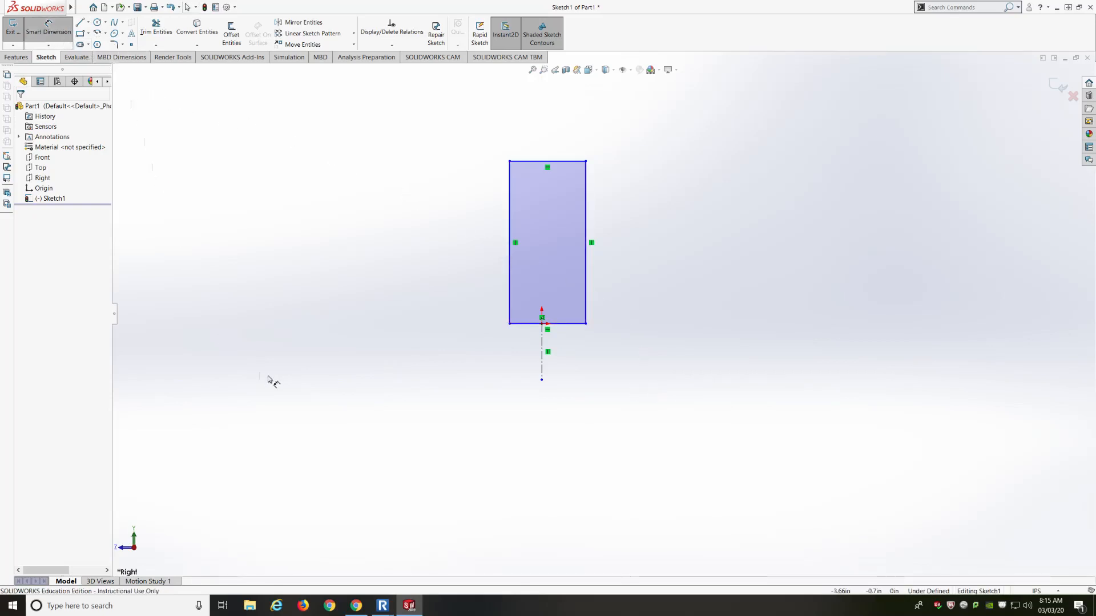
Dimension the rectangle 1.00 wide and its left edge 0.50 (1.00/2) from the centerline
left_click(526, 324)
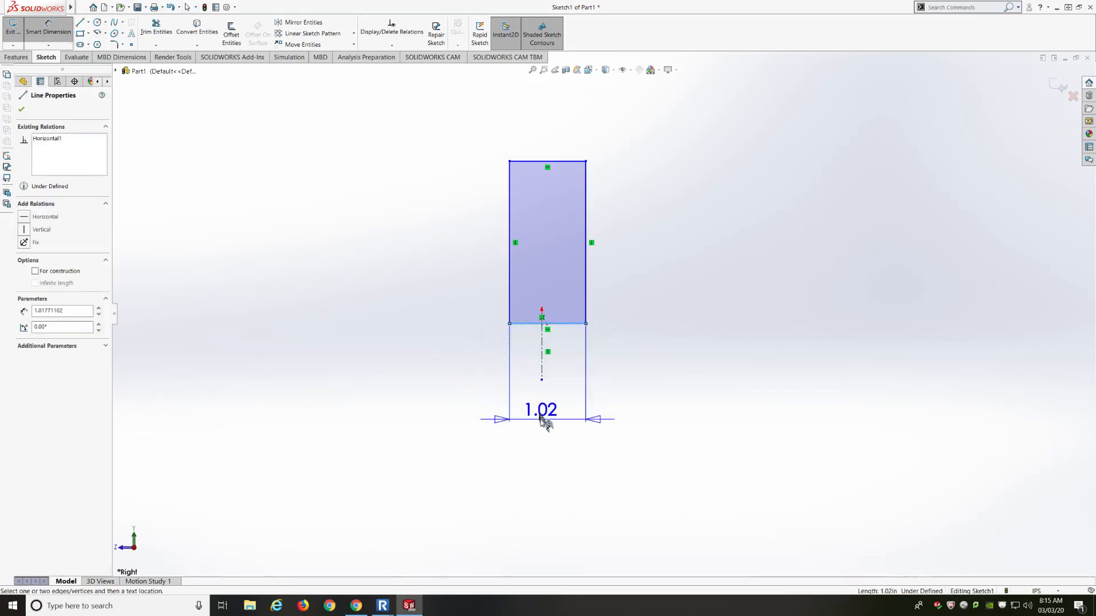
left_click(542, 420)
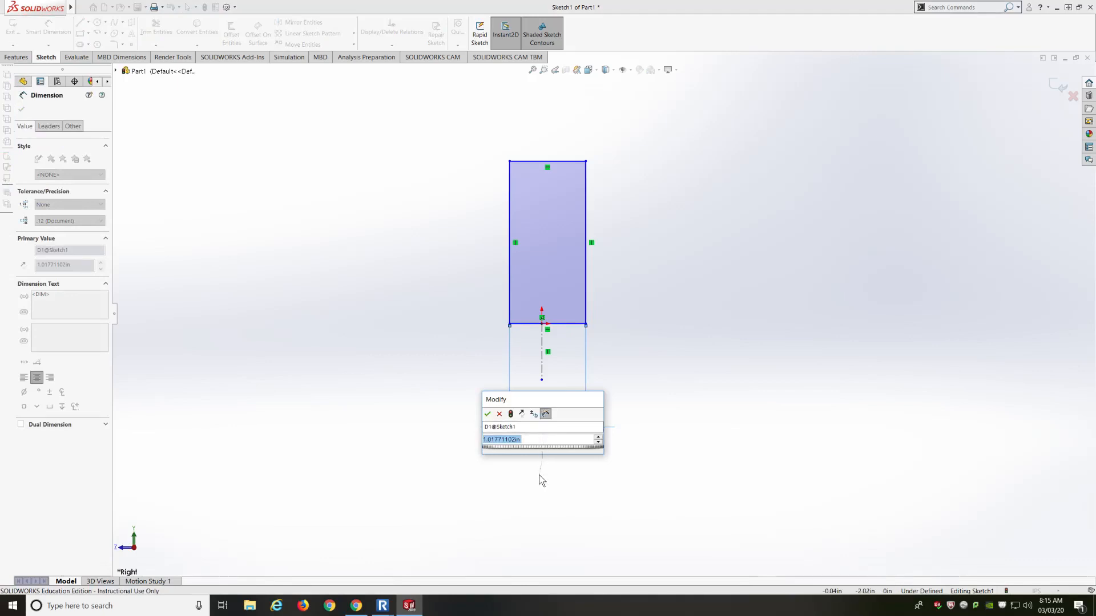
type("1")
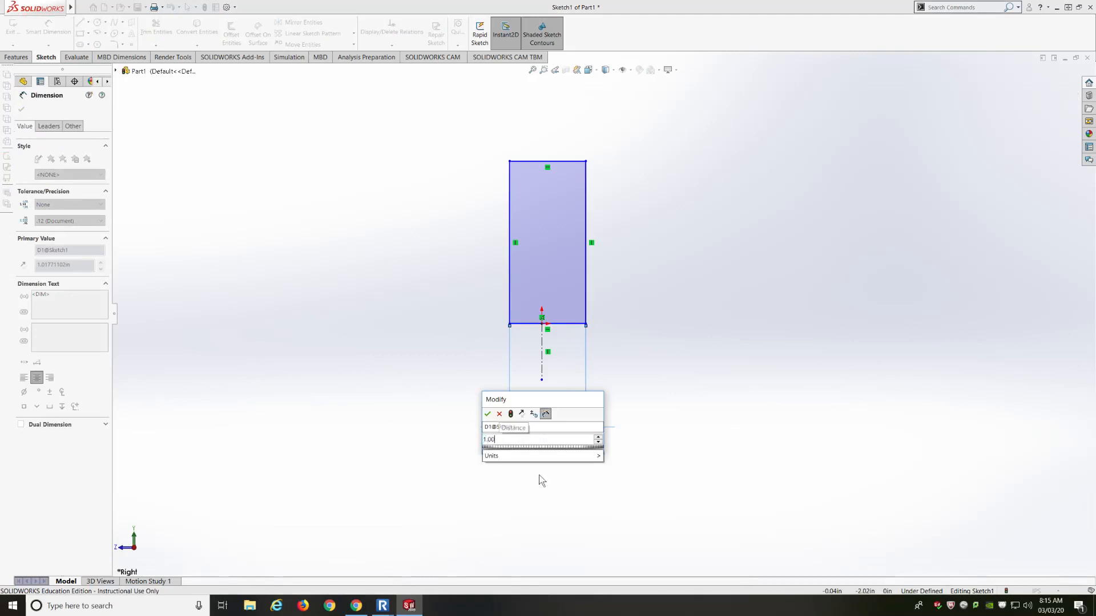
key("Return")
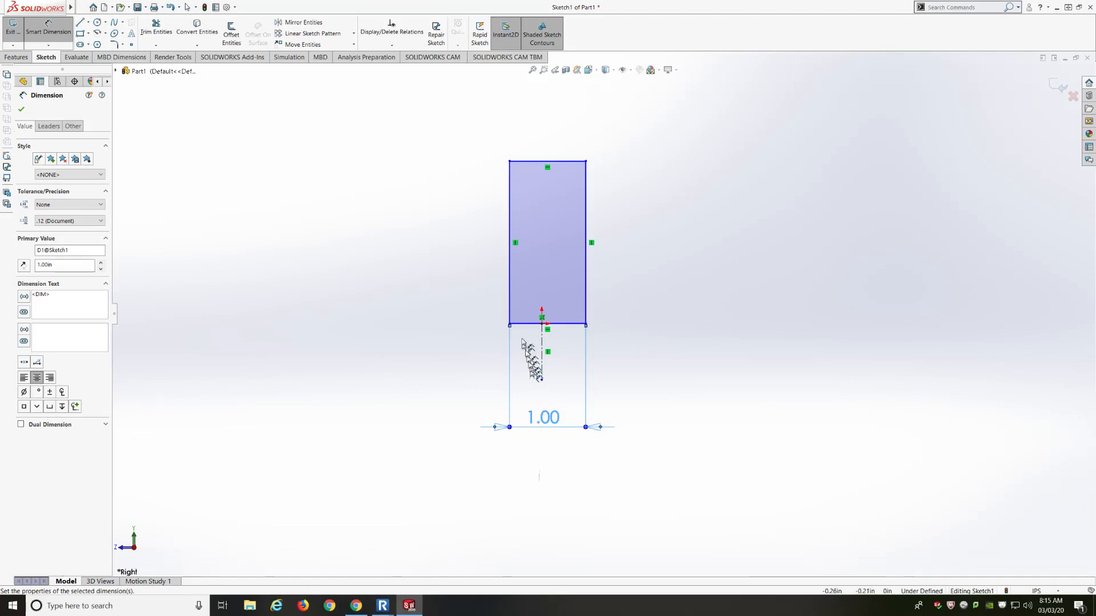
left_click(510, 305)
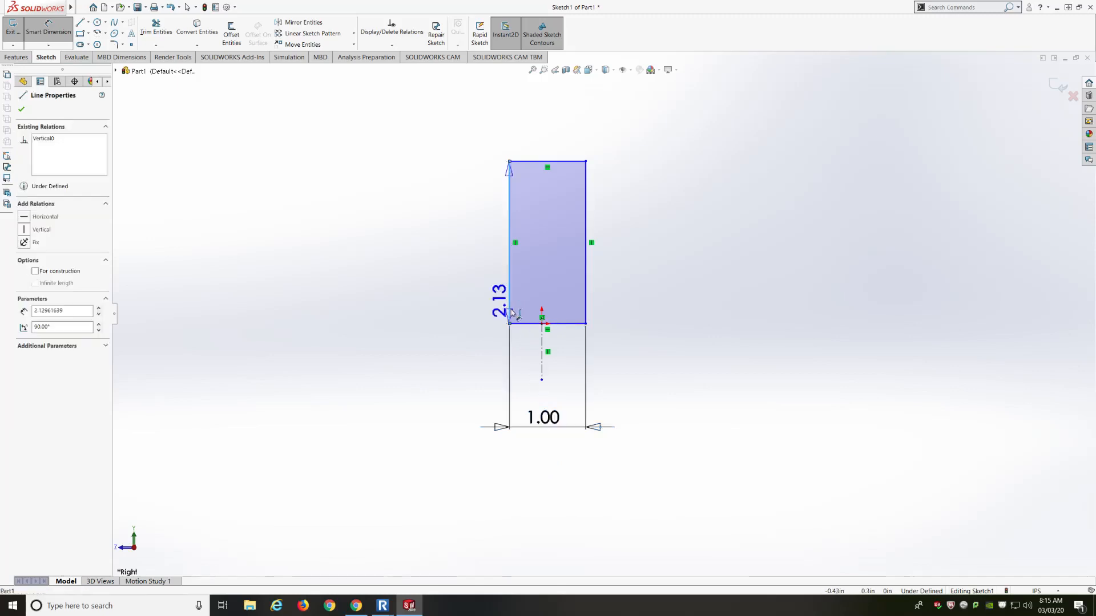
left_click(547, 355)
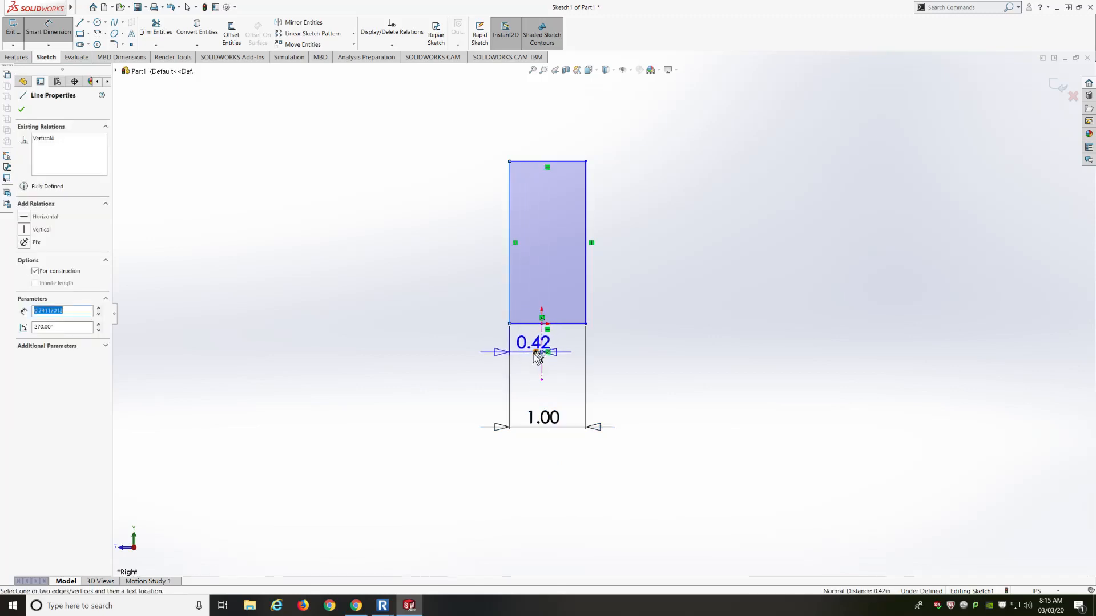
left_click(524, 368)
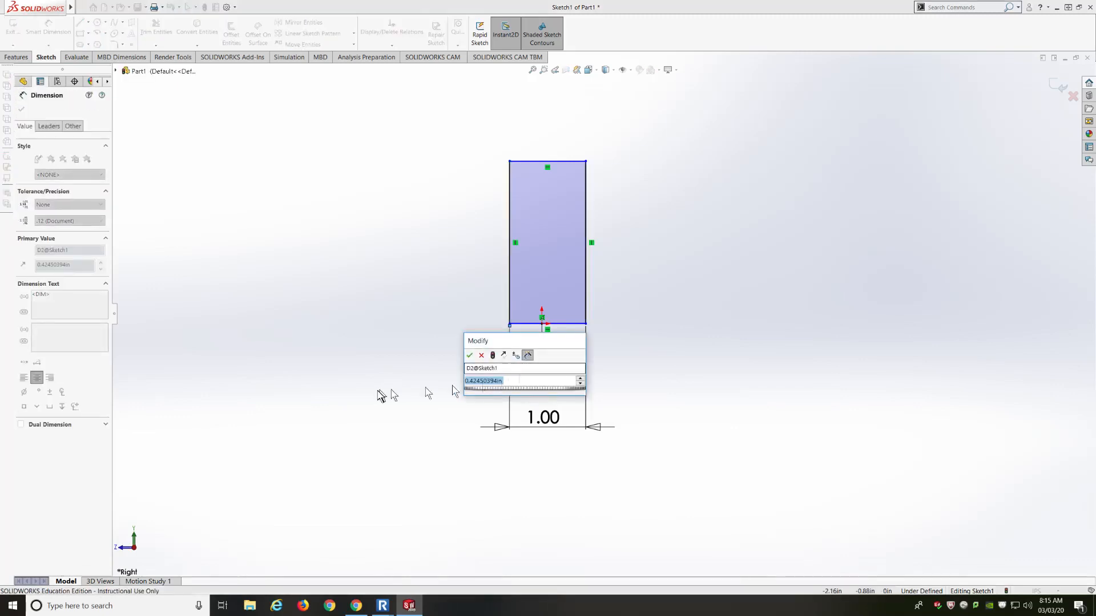
type(".50")
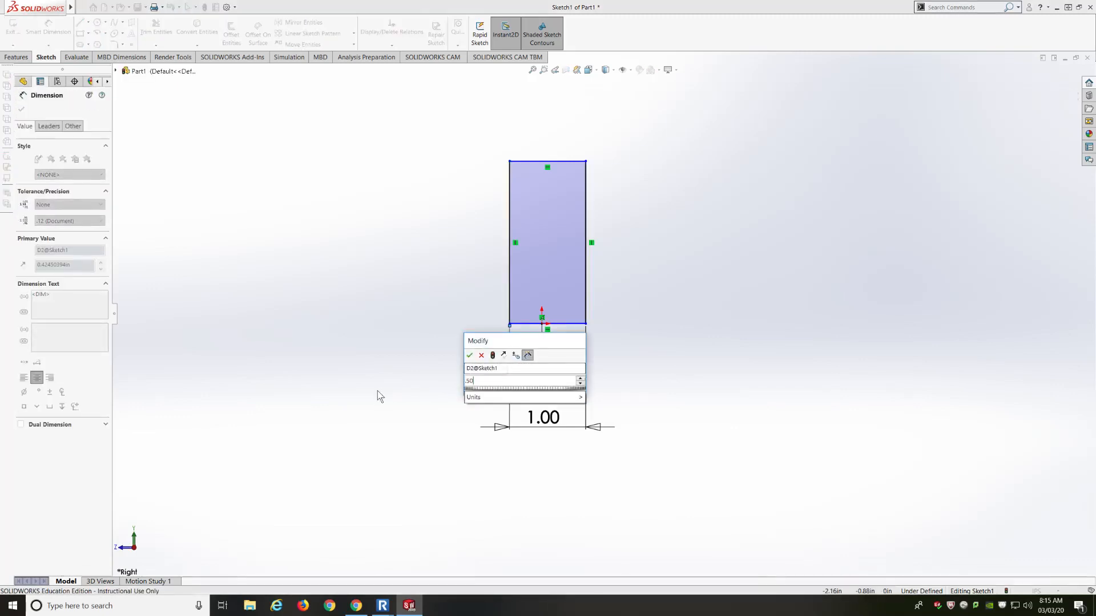
key("Return")
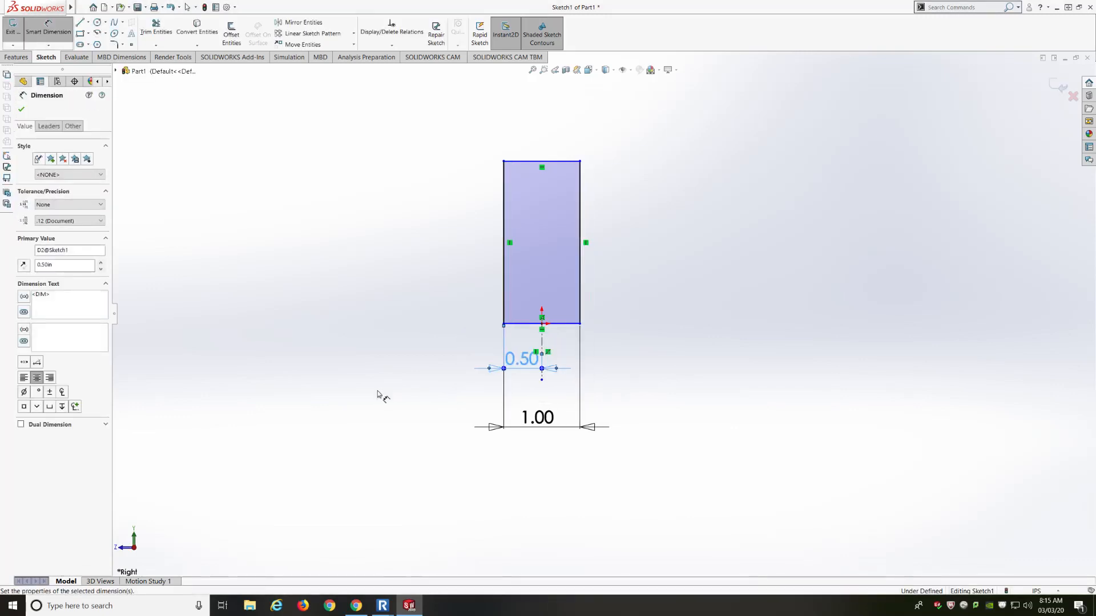
double_click(523, 359)
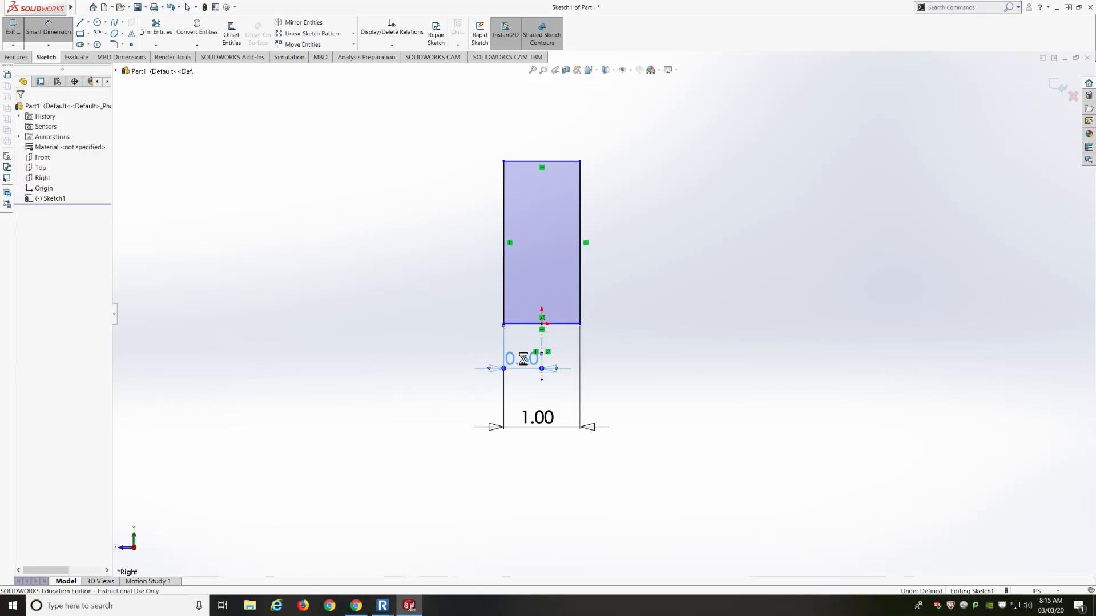
type("1.00")
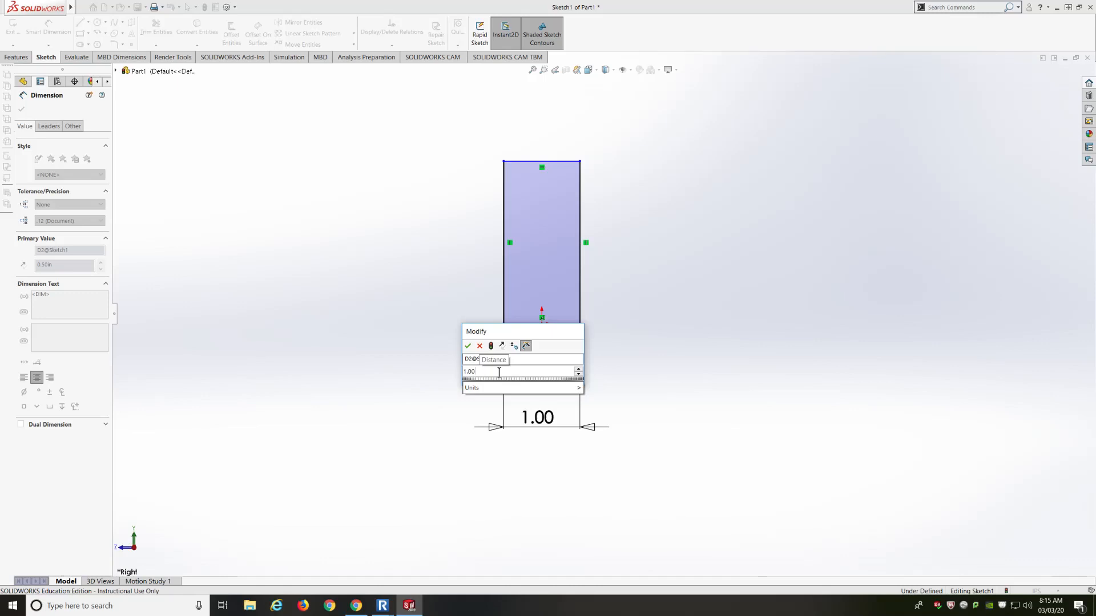
type("/2")
key("Return")
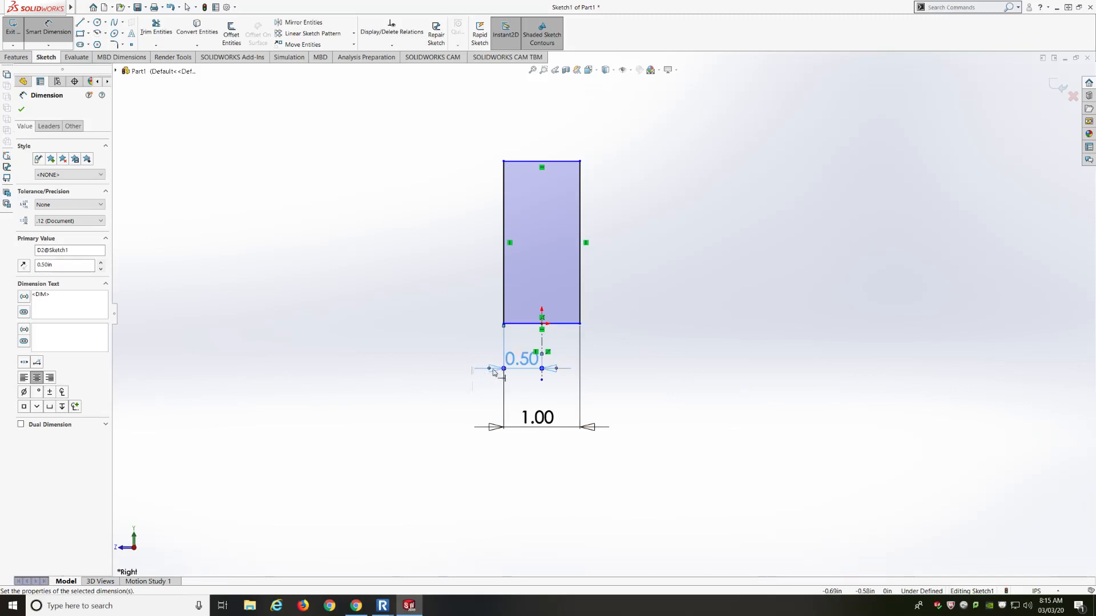
Dimension the rectangle's right edge to a height of 3.00
left_click(581, 271)
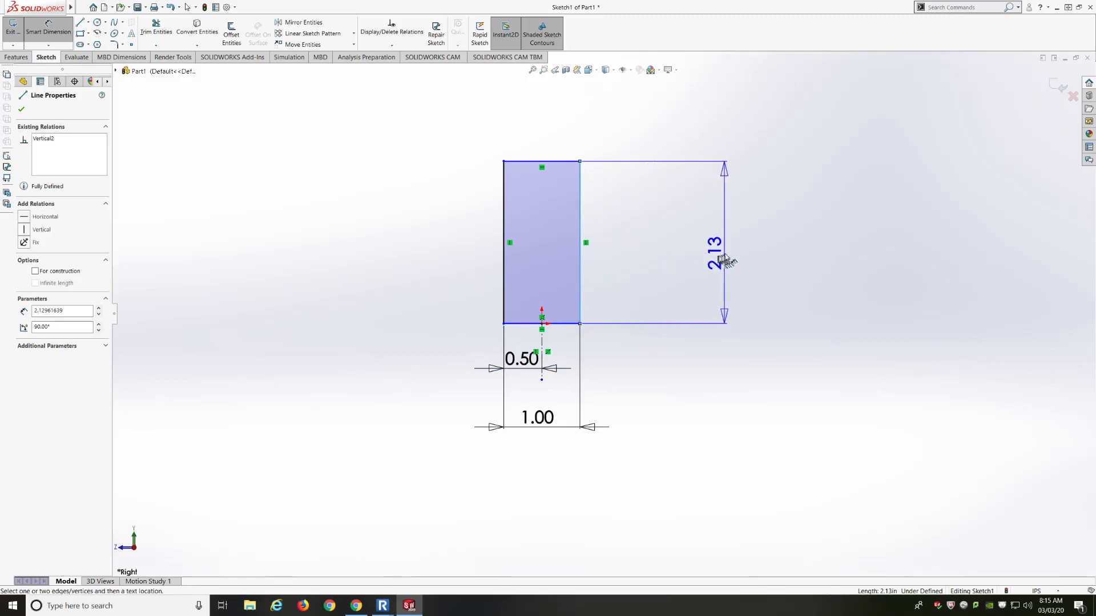
left_click(735, 242)
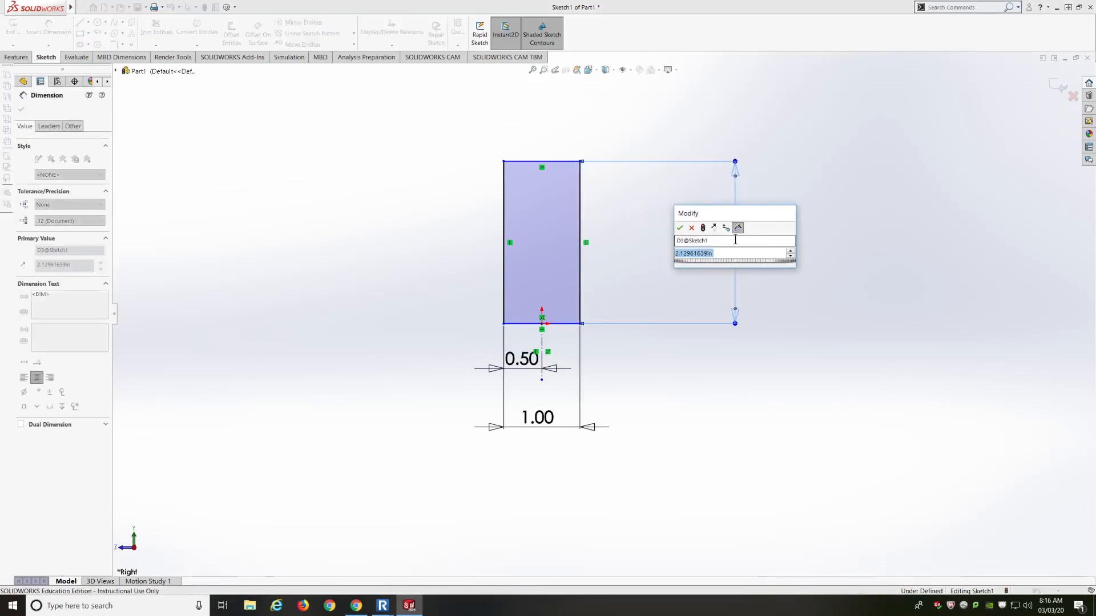
type("3")
key("Return")
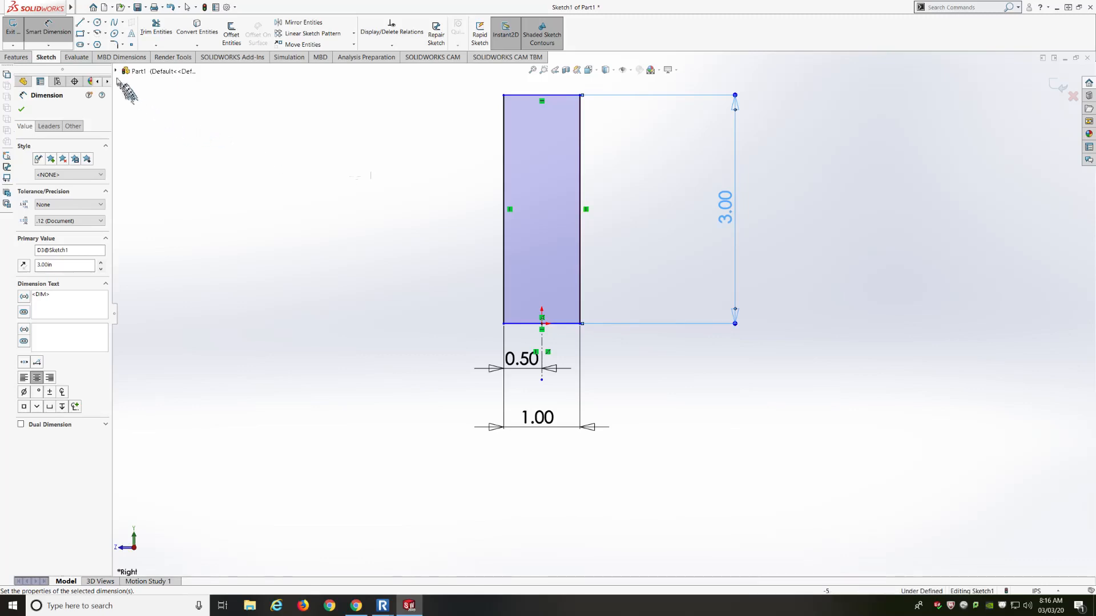
Draw two corner rectangles straddling the tall rectangle's left and right edges, halfway up
left_click(81, 34)
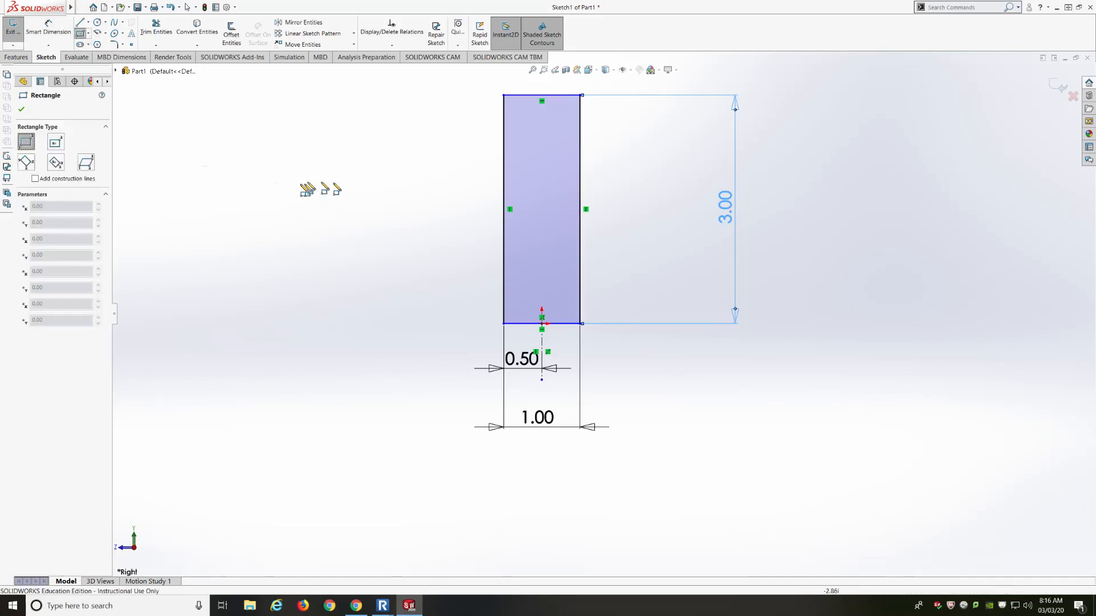
left_click(461, 154)
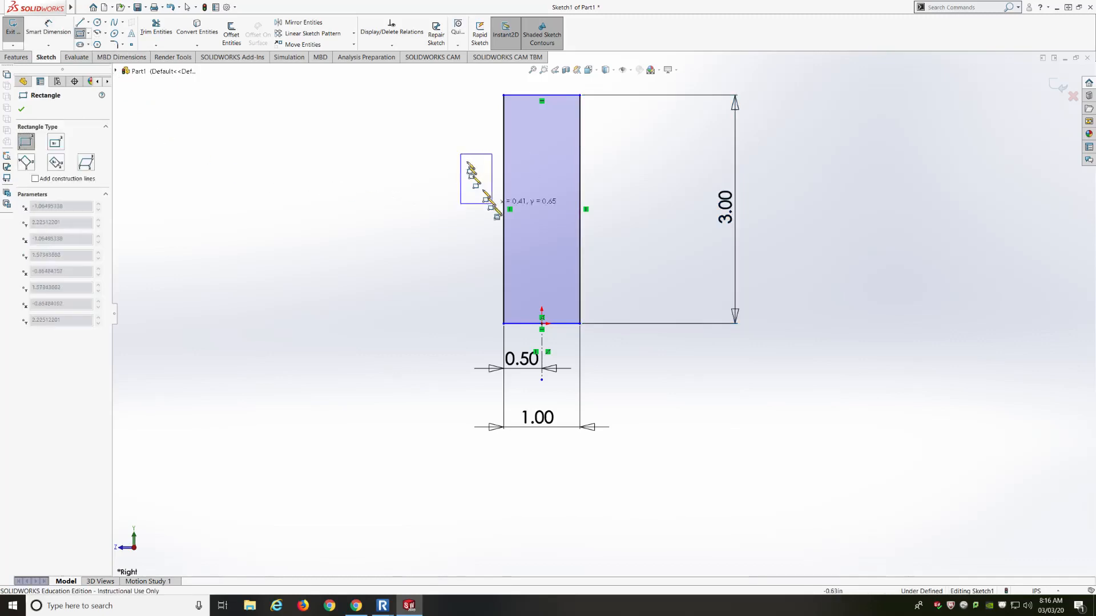
left_click(525, 272)
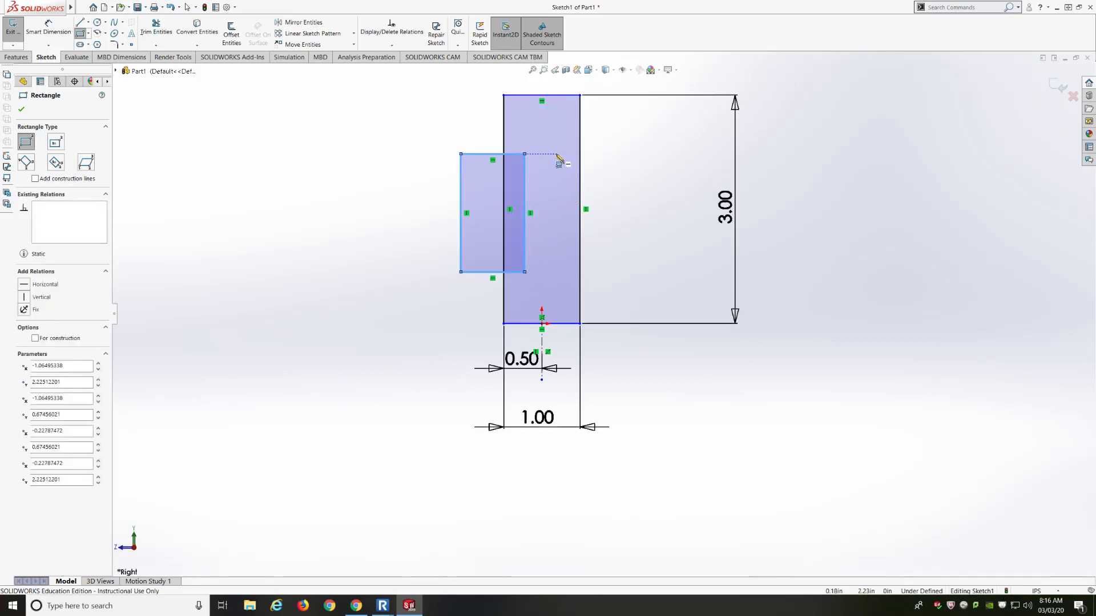
left_click(557, 155)
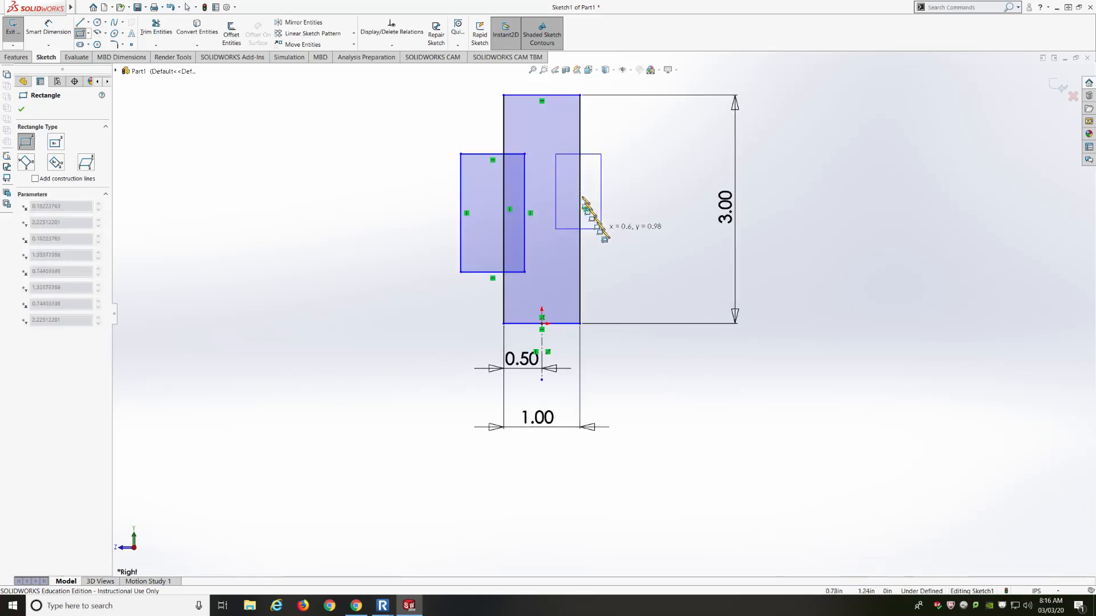
left_click(638, 272)
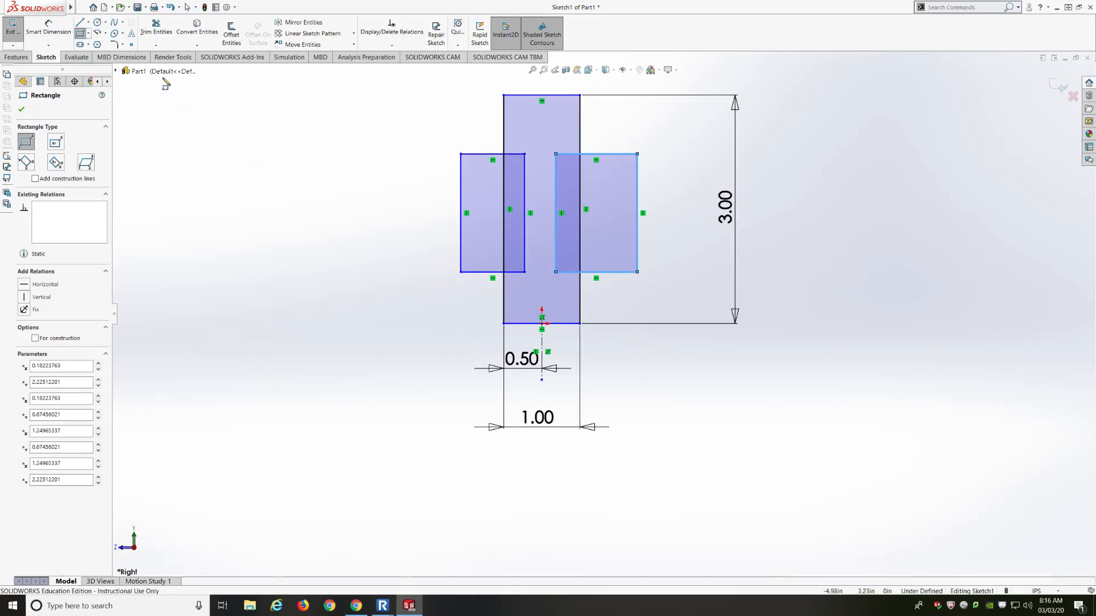
left_click(48, 27)
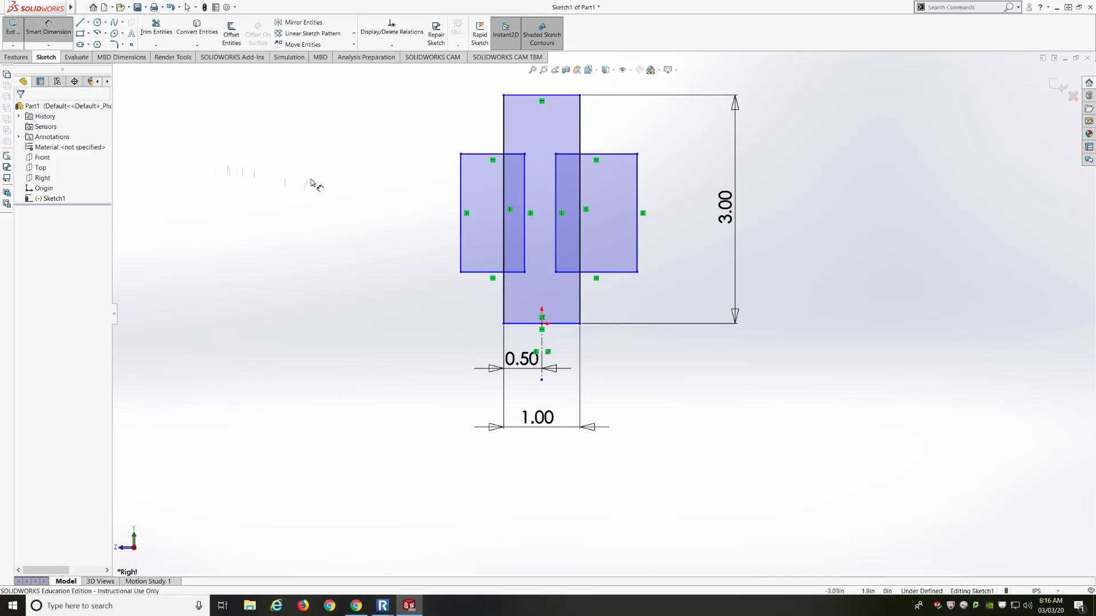
Dimension the gap between the side rectangles' inner edges to 0.30
left_click(525, 236)
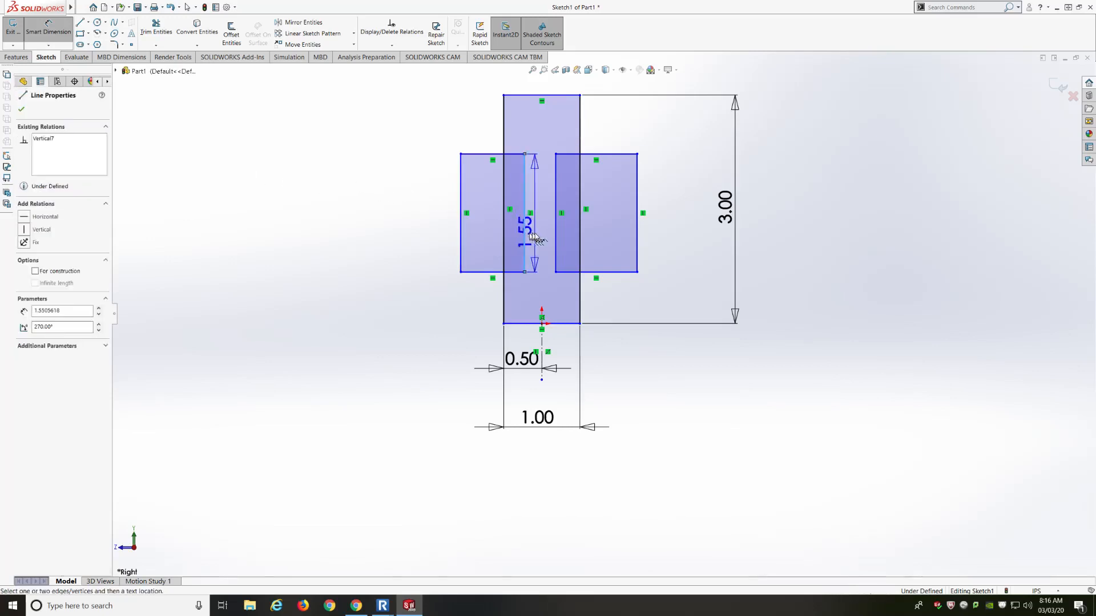
left_click(556, 236)
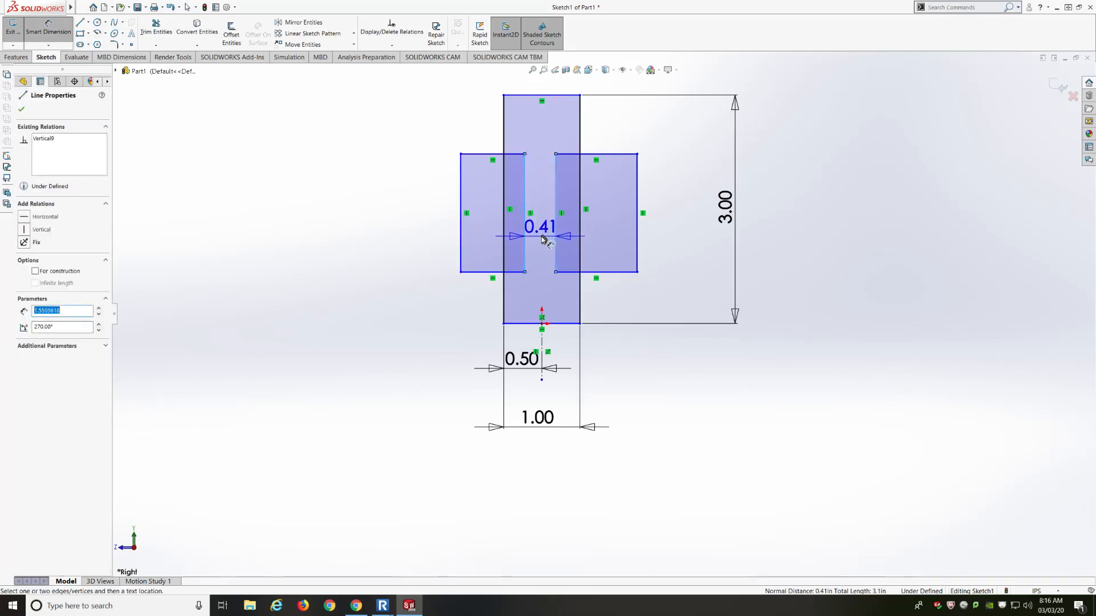
left_click(539, 239)
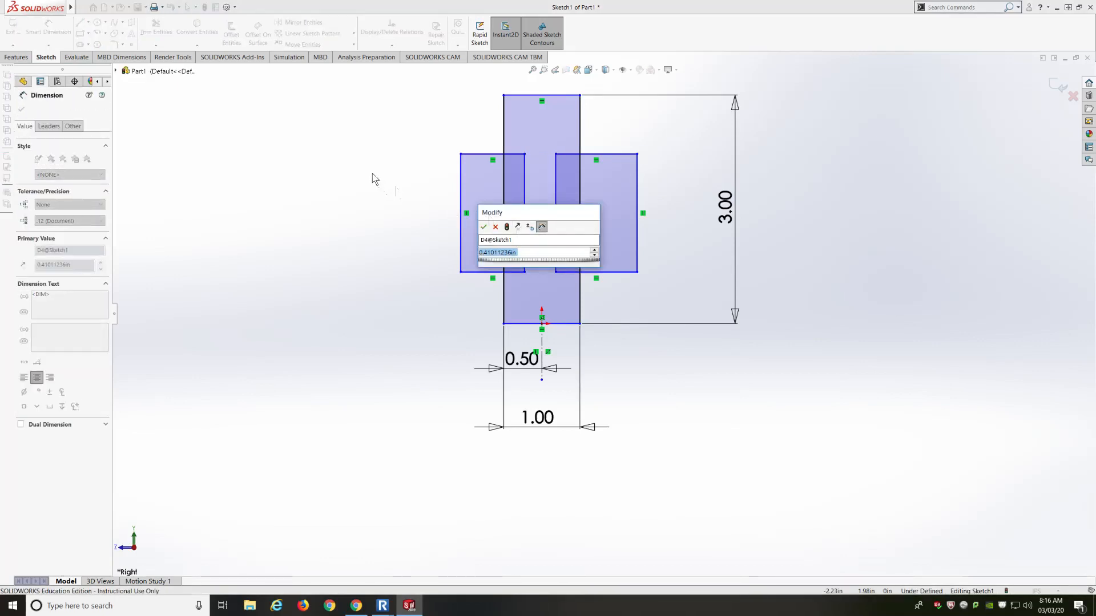
type("0.3")
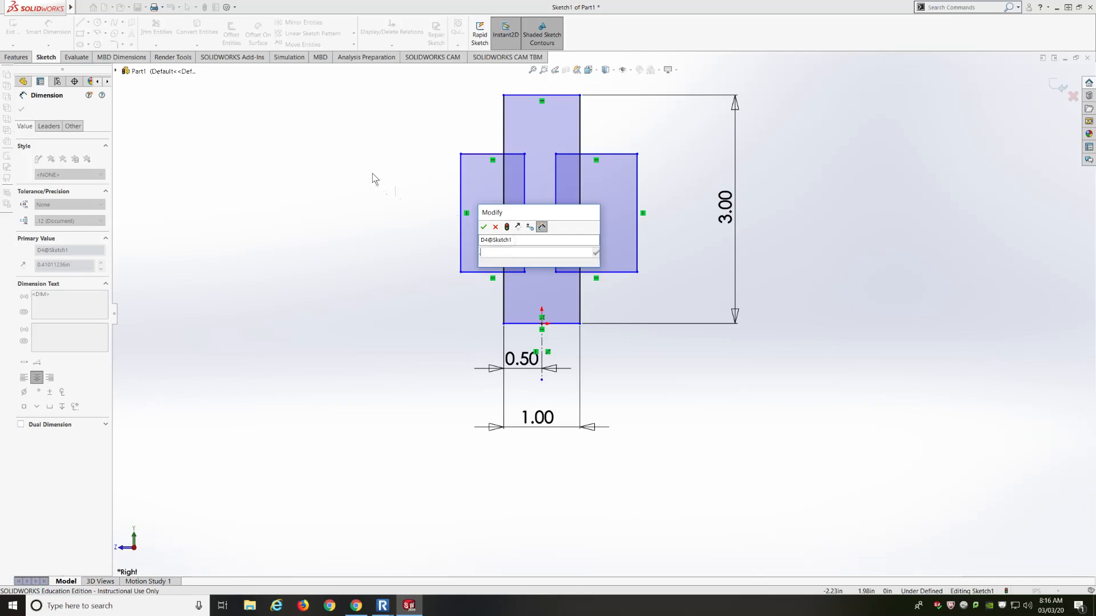
key("Return")
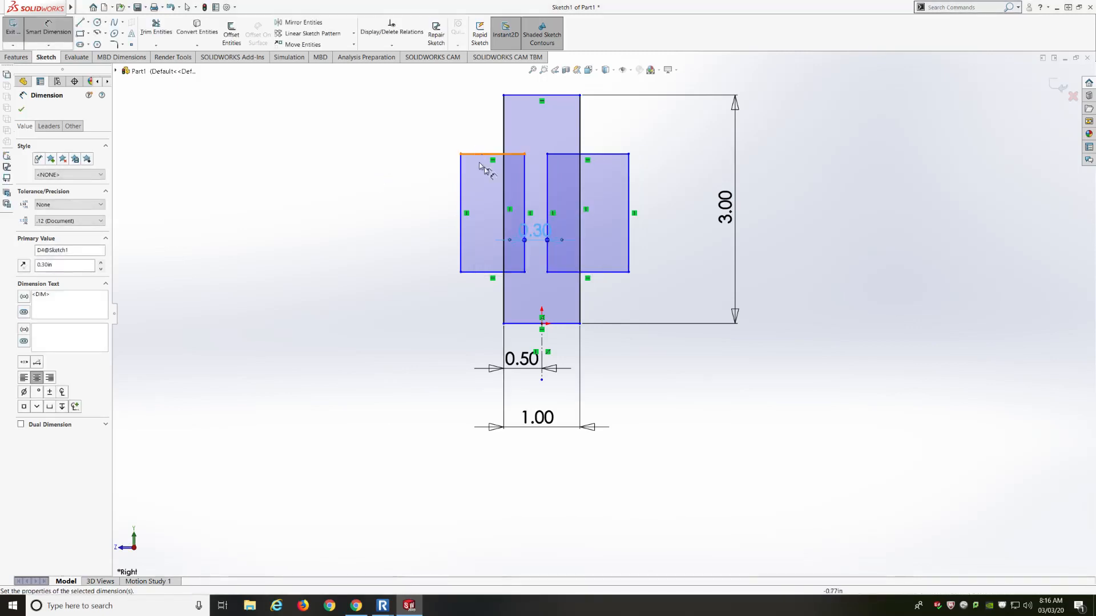
Set the right rectangle's overlap into the tall rectangle to .70/2 (0.35)
left_click(549, 192)
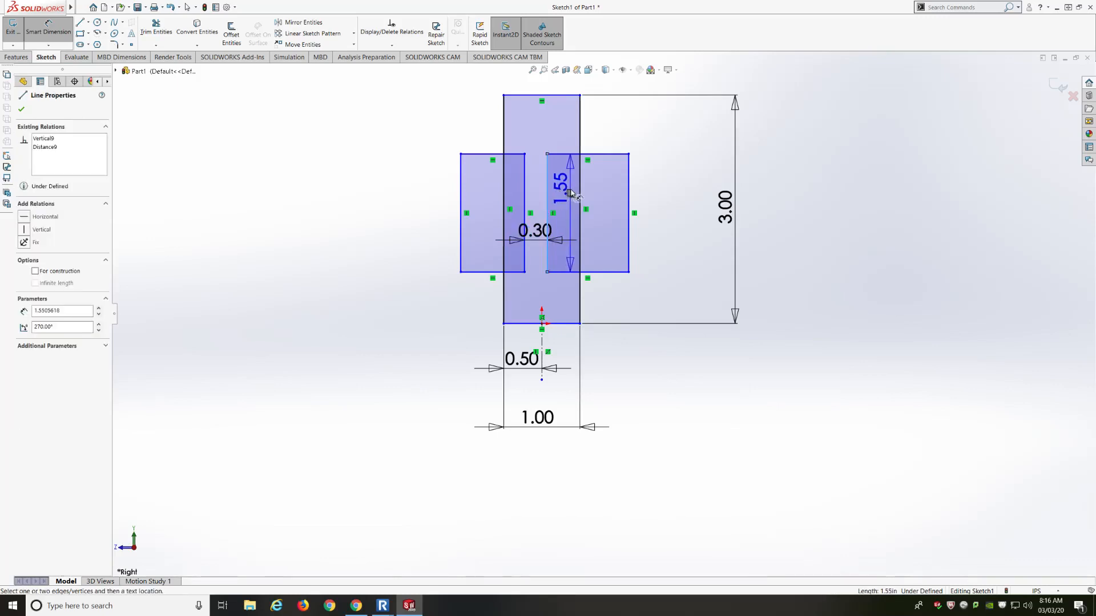
left_click(581, 193)
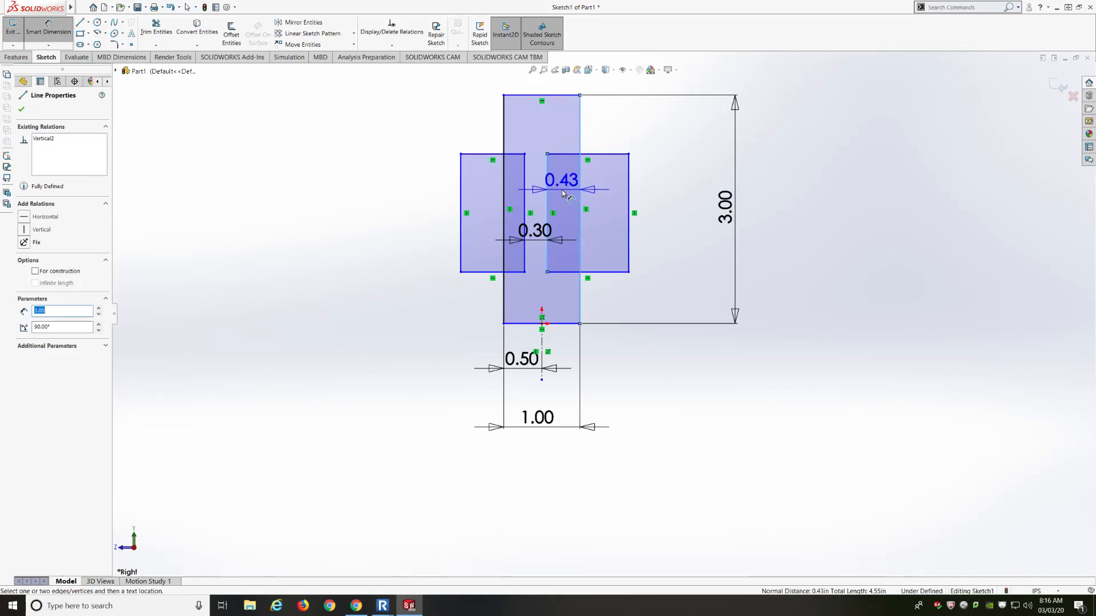
left_click(563, 195)
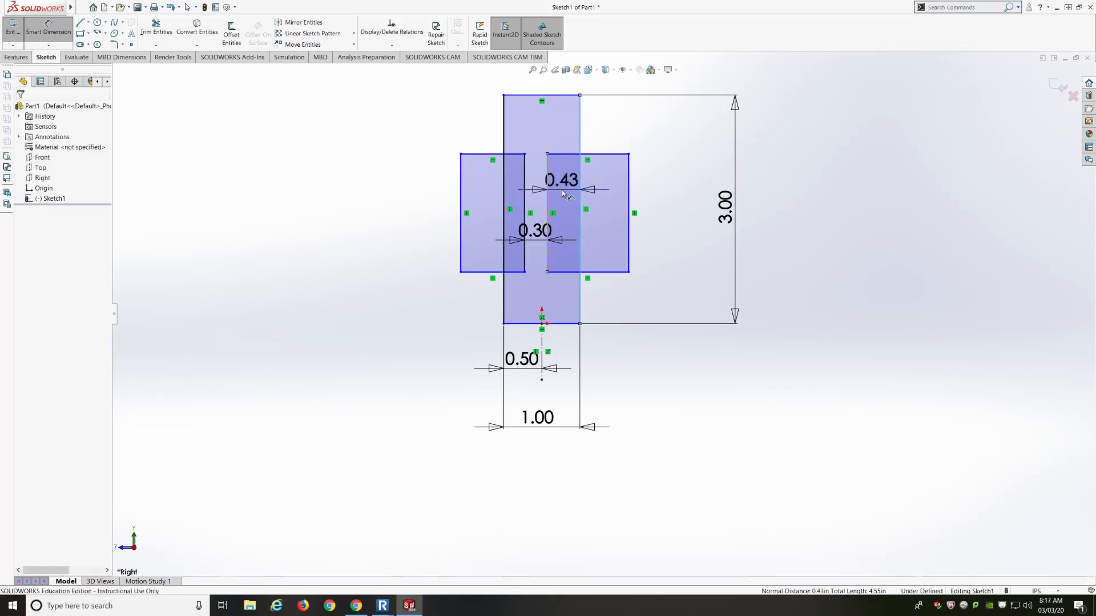
type(".70/2")
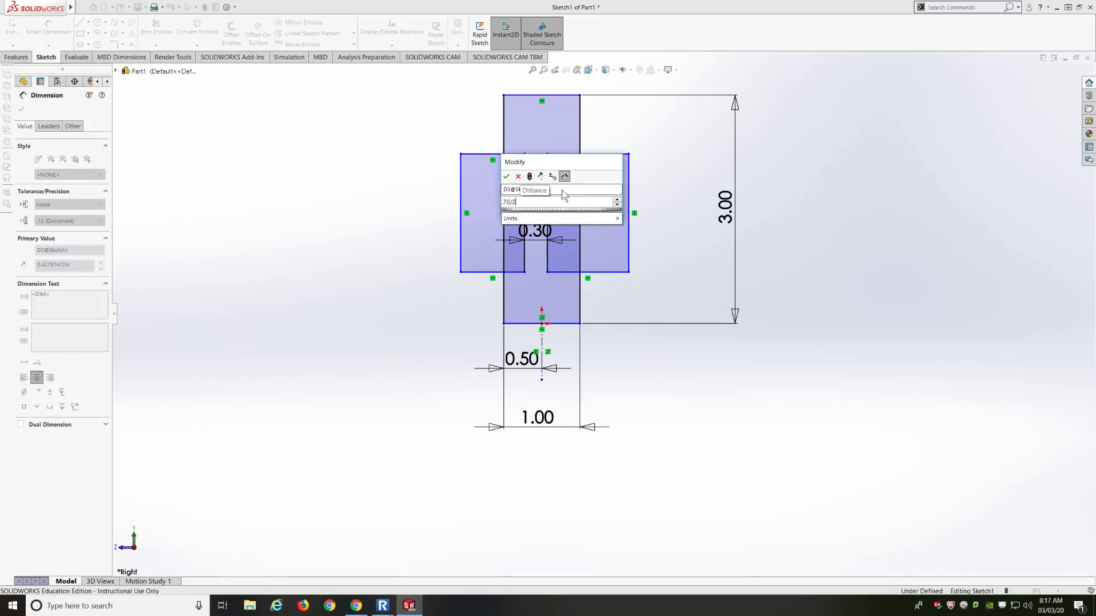
key("Return")
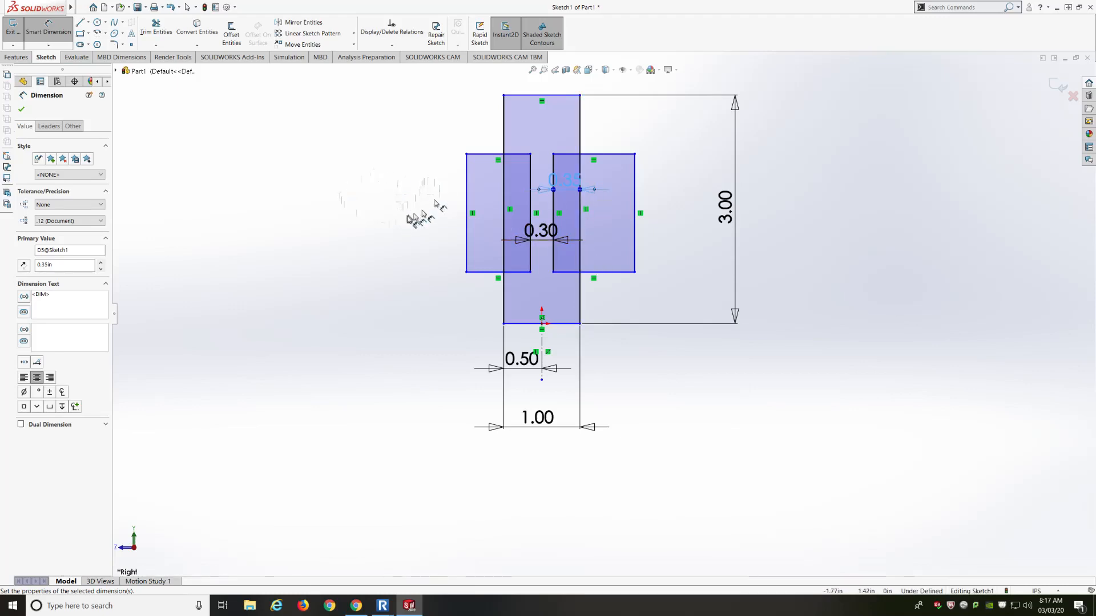
Power Trim the overlapping lines on both sides, leaving one closed I-shaped profile
left_click(157, 28)
left_click_drag(376, 181, 398, 184)
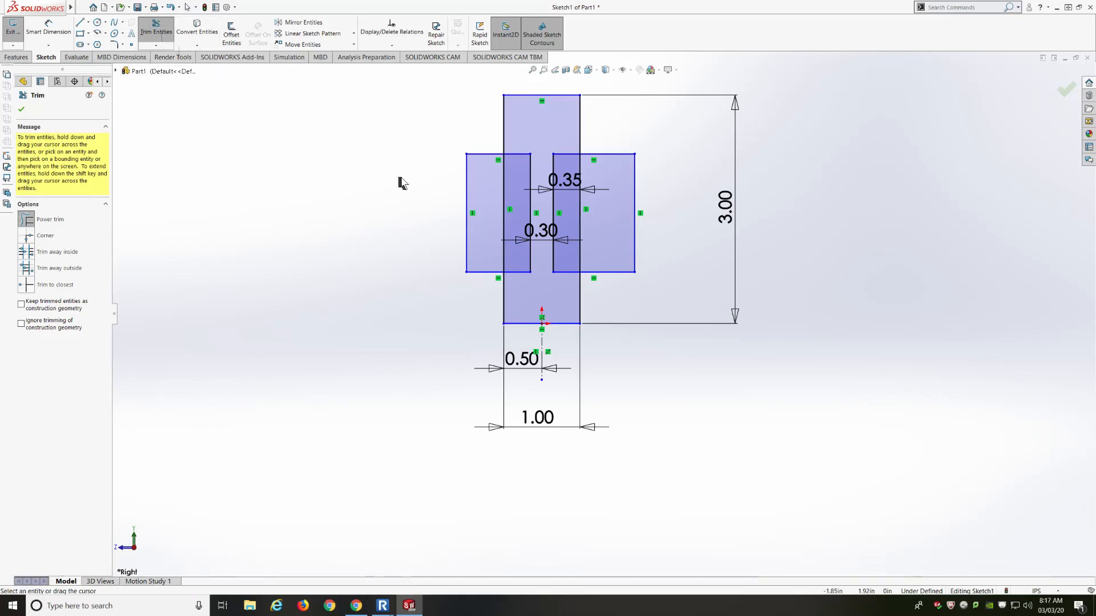
mouse_move(414, 182)
left_mouse_down()
mouse_move(508, 194)
mouse_move(481, 147)
mouse_move(472, 304)
mouse_move(449, 279)
left_mouse_up()
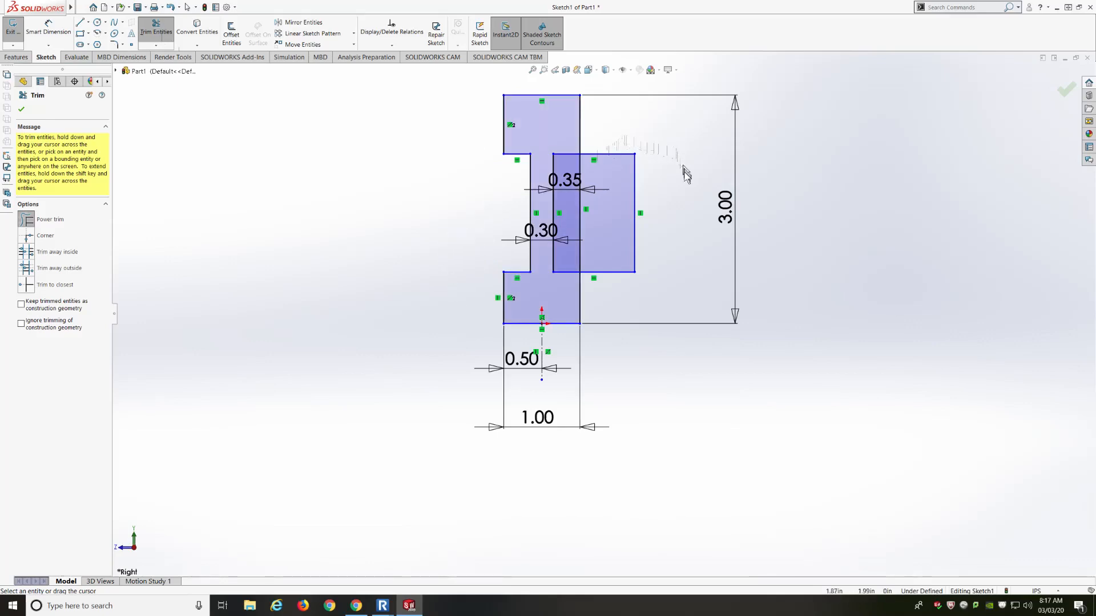
mouse_move(684, 172)
left_mouse_down()
mouse_move(643, 183)
mouse_move(611, 142)
mouse_move(582, 186)
mouse_move(604, 281)
left_mouse_up()
left_click_drag(645, 252, 646, 244)
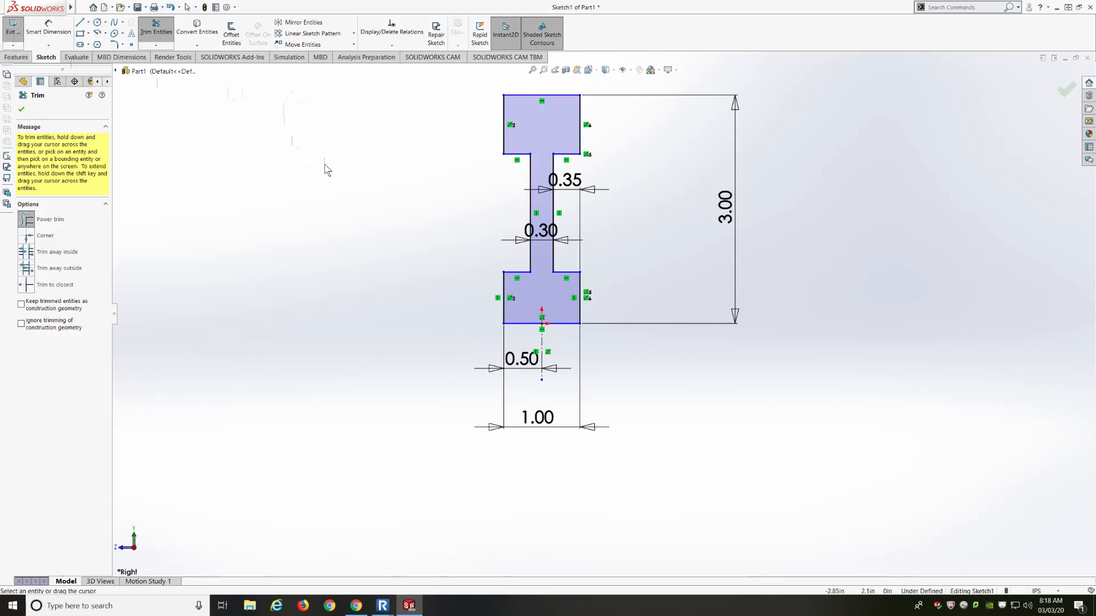
left_click(1065, 94)
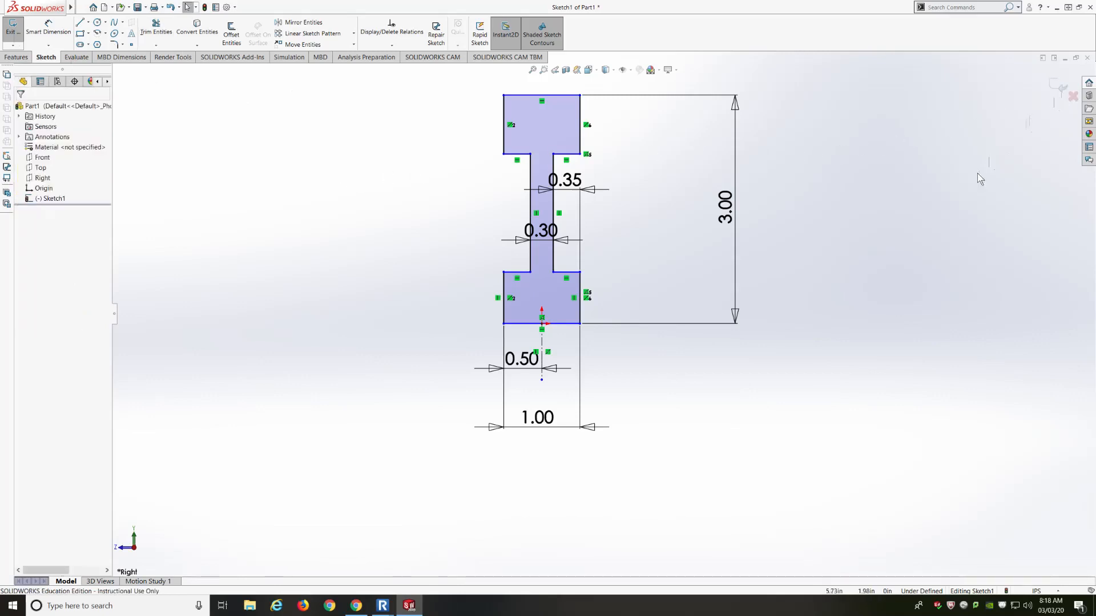
Exit Sketch1, briefly orbit the profile, then select Sketch1 in the FeatureManager tree
left_click(1054, 89)
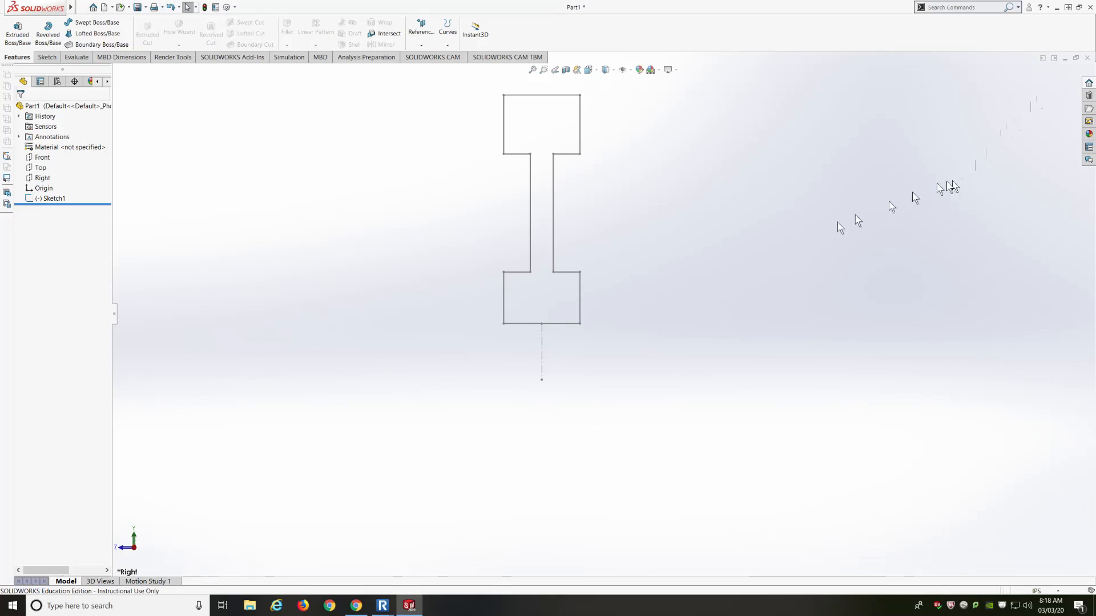
scroll(748, 280, "up", 2)
scroll(569, 148, "down", 1)
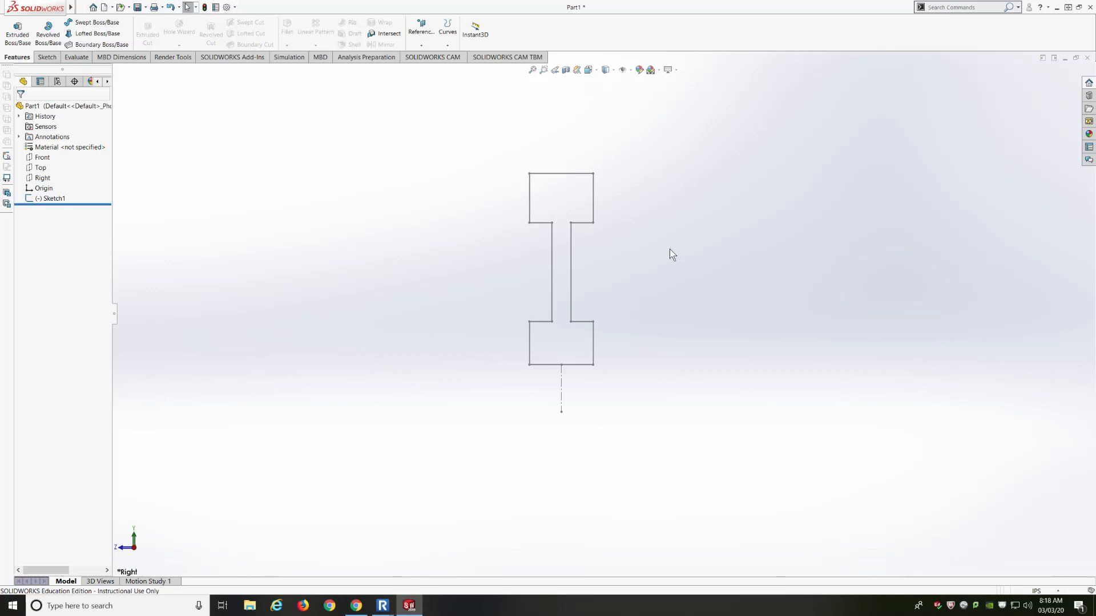
mouse_move(669, 249)
middle_mouse_down()
mouse_move(590, 250)
mouse_move(612, 251)
middle_mouse_up()
key("Escape")
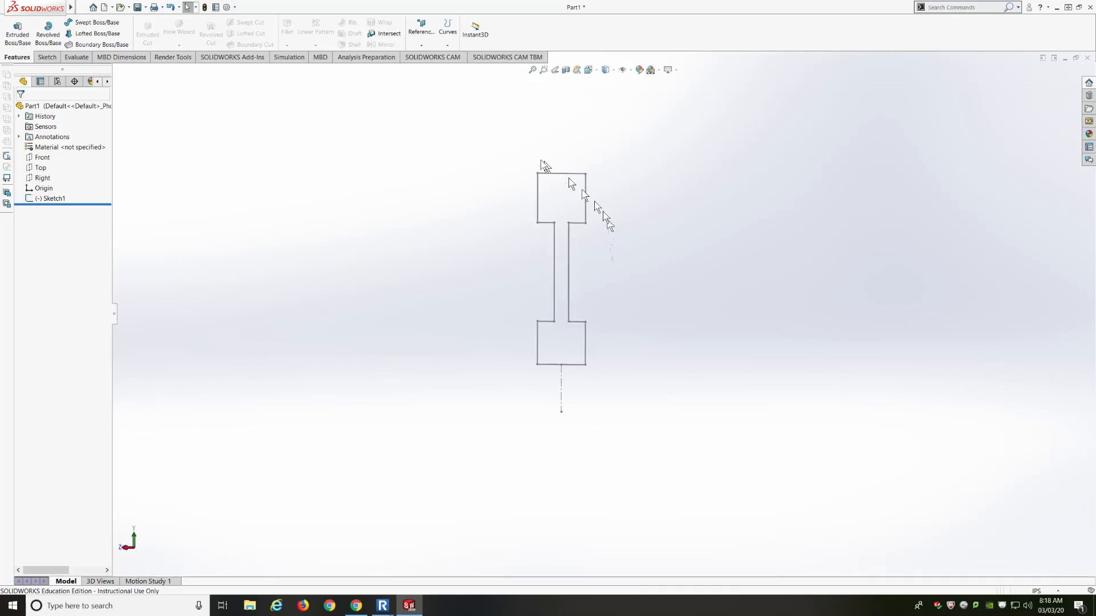
left_click(35, 199)
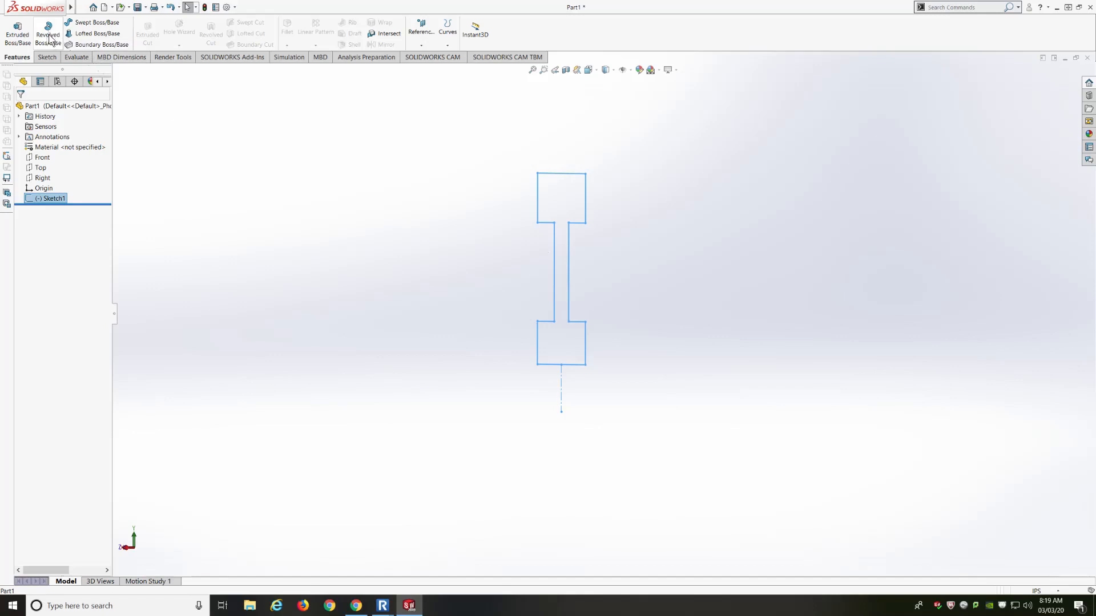
Start a Revolve of Sketch1, replacing the automatic axis with the sketch's bottom edge
left_click(48, 39)
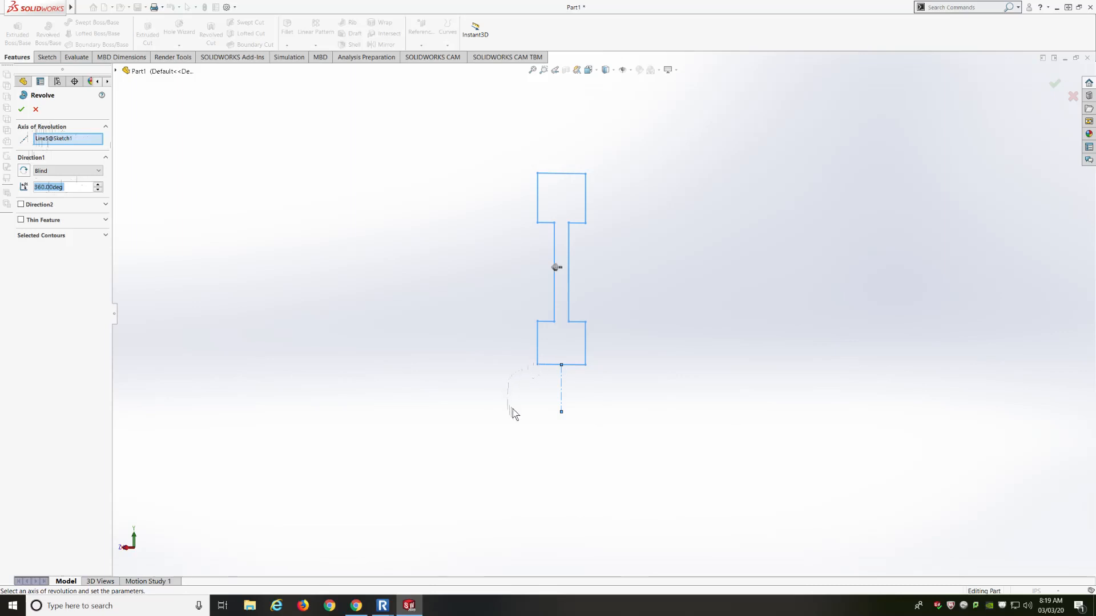
left_click(77, 140)
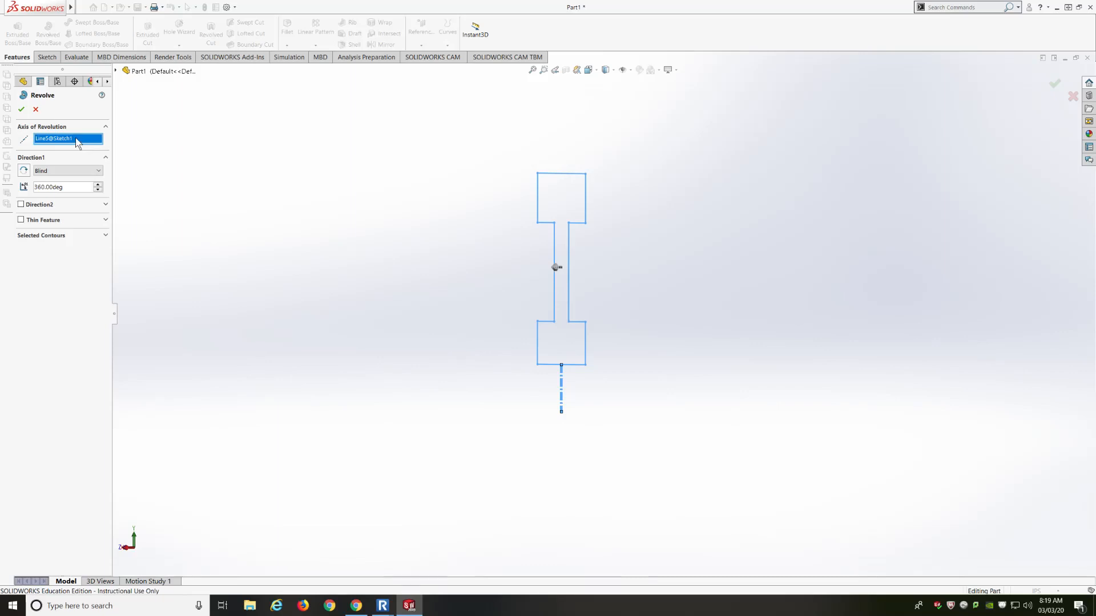
key("Delete")
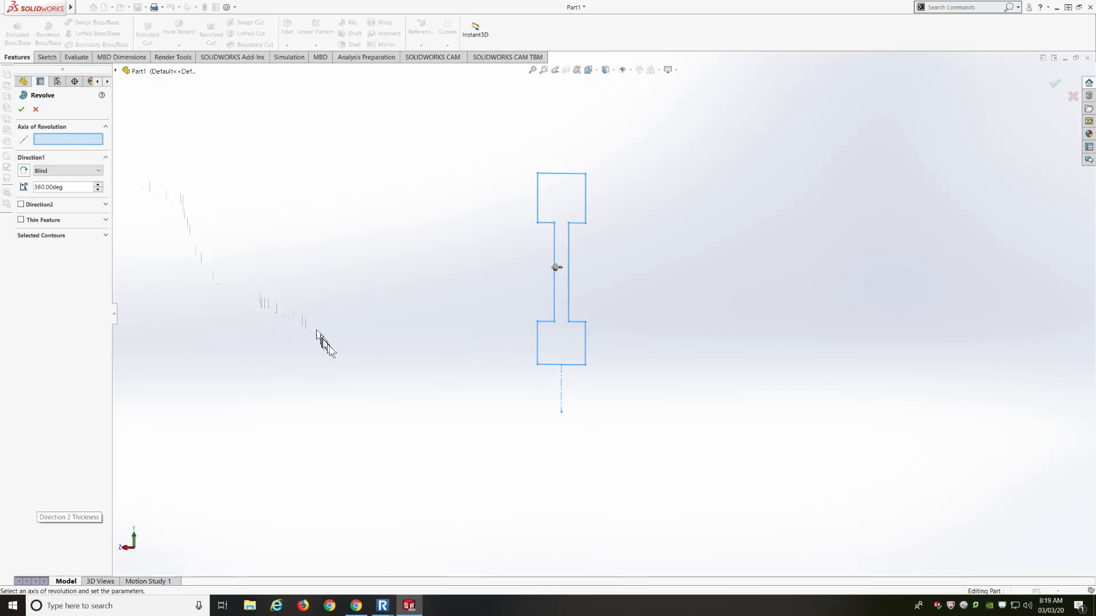
left_click(550, 365)
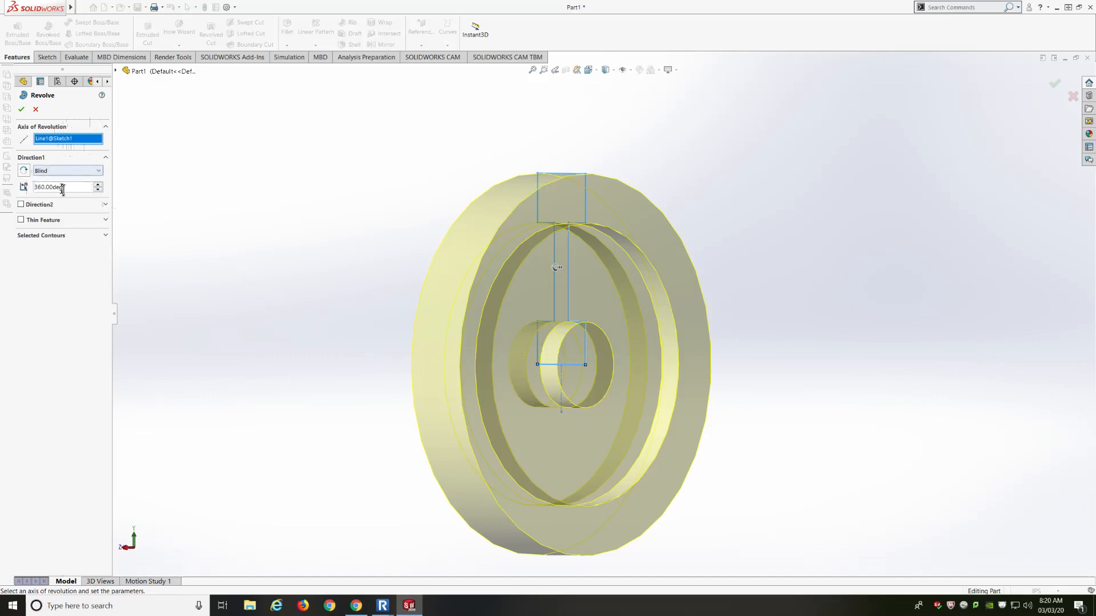
Preview smaller revolve angles, then set the Direction1 angle to 360°
left_click(98, 193)
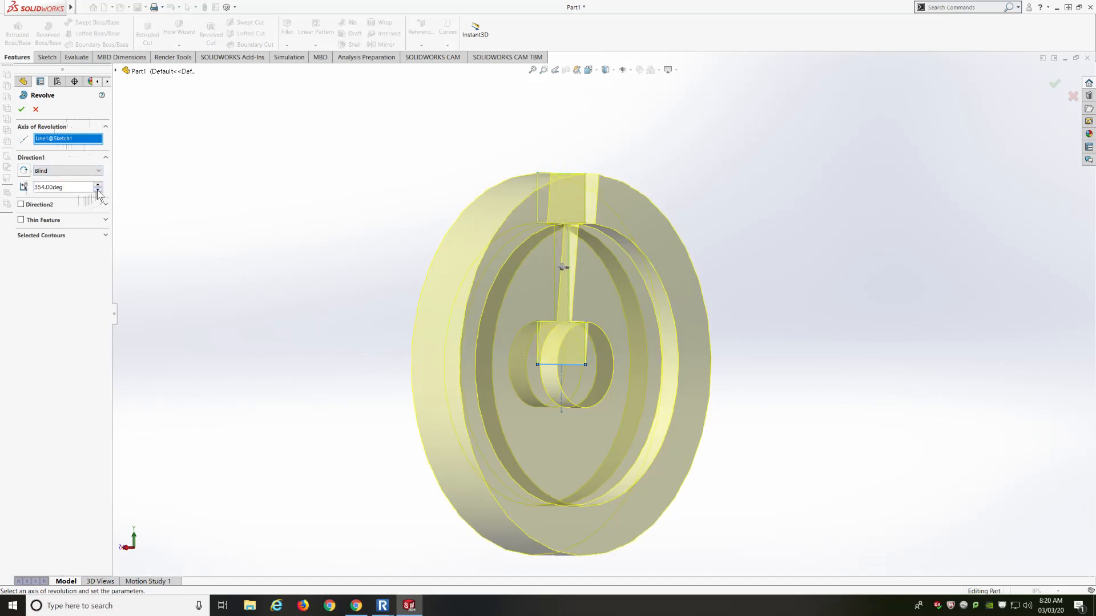
left_click_drag(98, 193, 98, 194)
mouse_move(254, 211)
middle_mouse_down()
mouse_move(171, 216)
mouse_move(237, 211)
middle_mouse_up()
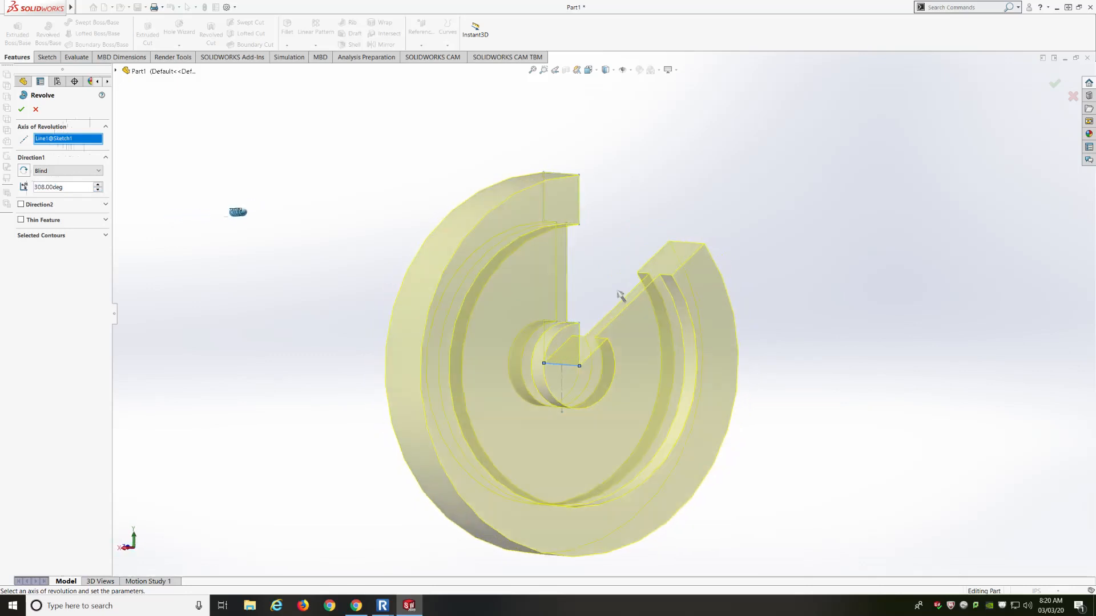
left_click(70, 187)
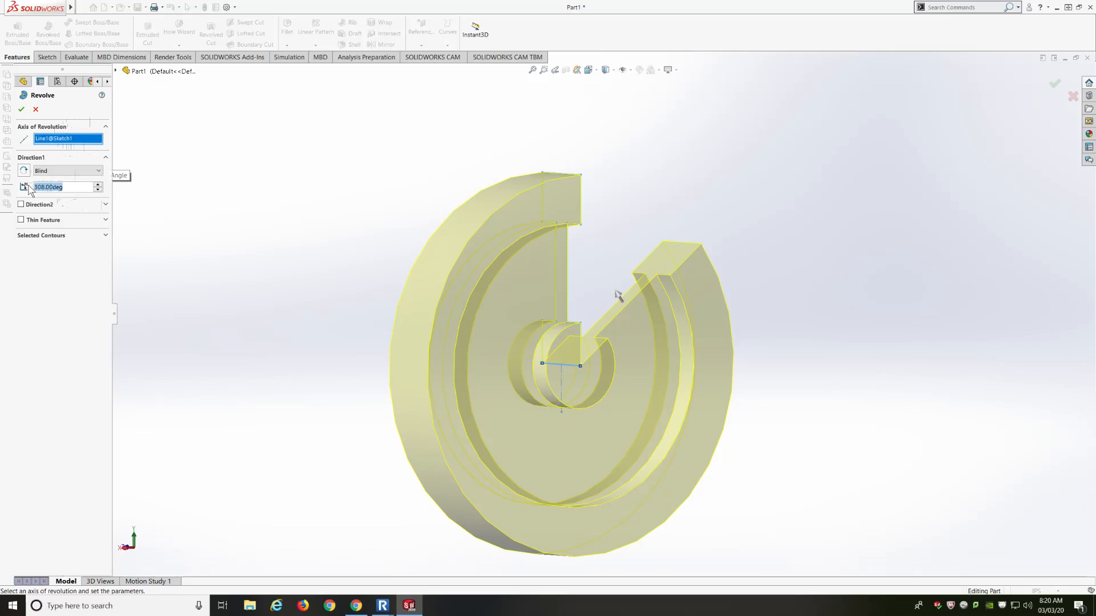
type("360")
key("Return")
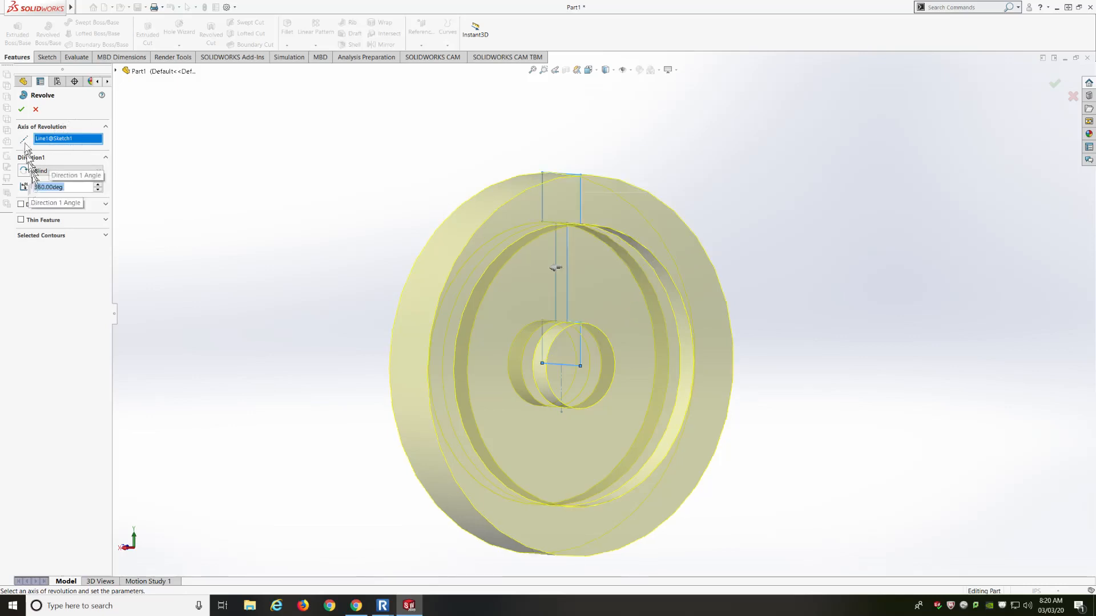
Accept Revolve1, then orbit and zoom to view the wheel's recessed face and hub
left_click(21, 109)
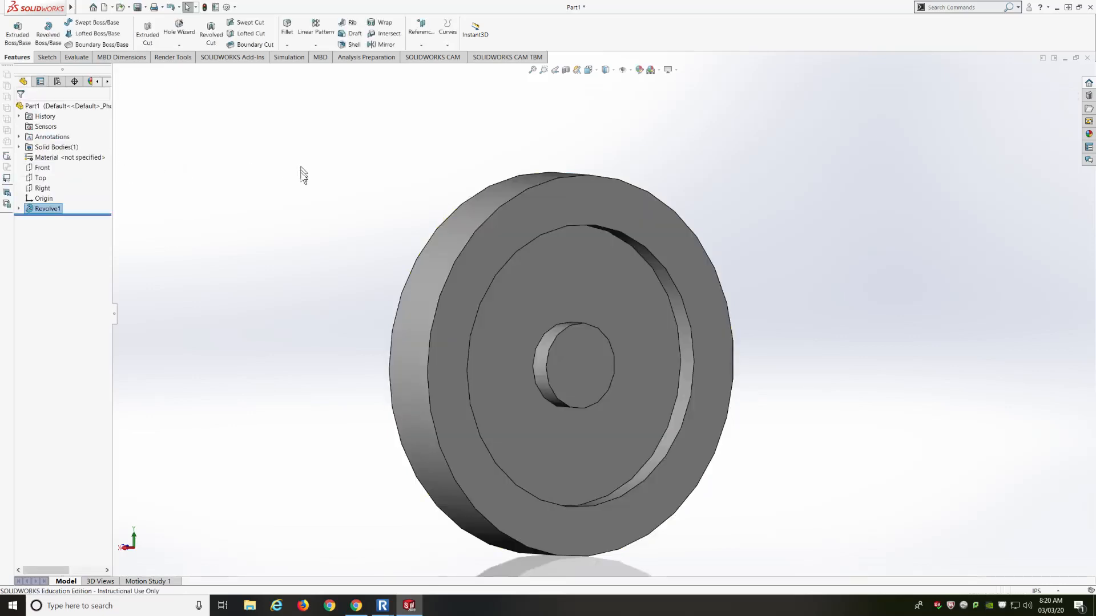
middle_click_drag(282, 187, 362, 199)
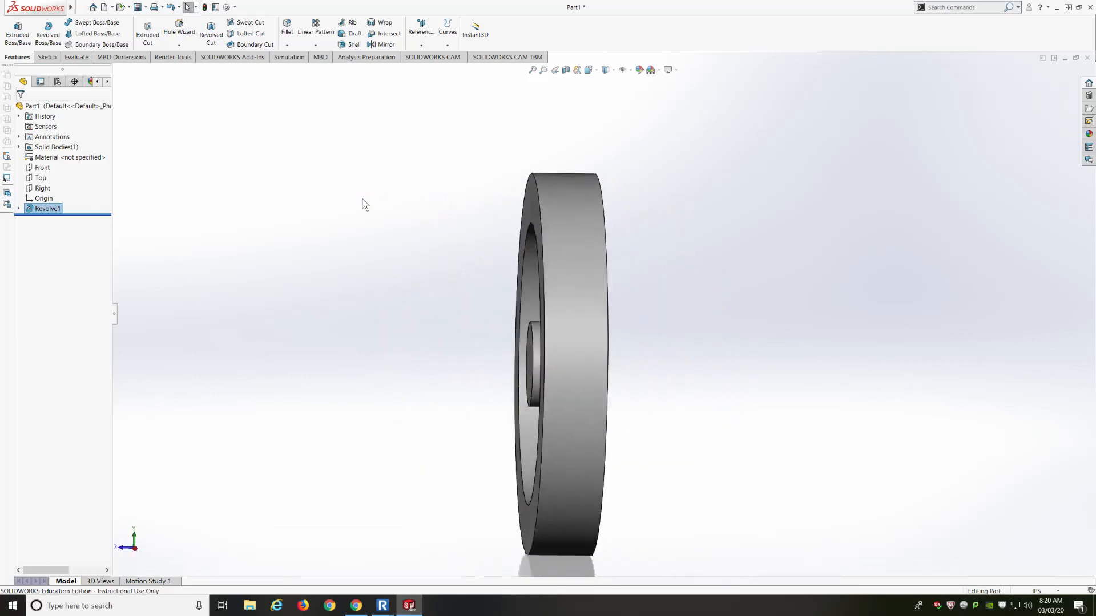
scroll(398, 245, "up", 3)
scroll(514, 313, "down", 5)
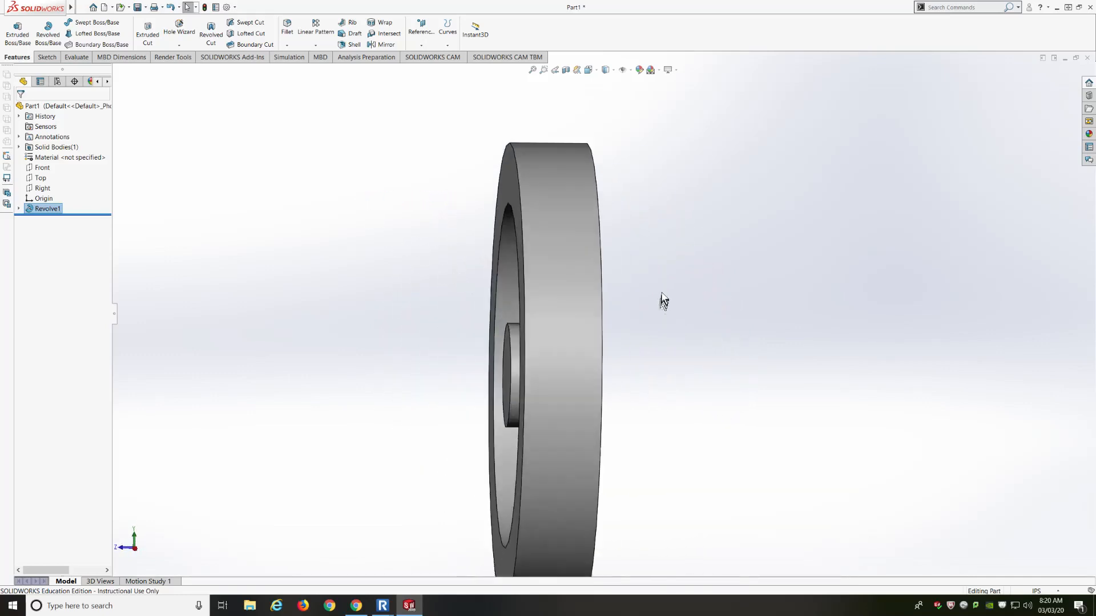
scroll(664, 301, "up", 2)
middle_click_drag(462, 264, 470, 264)
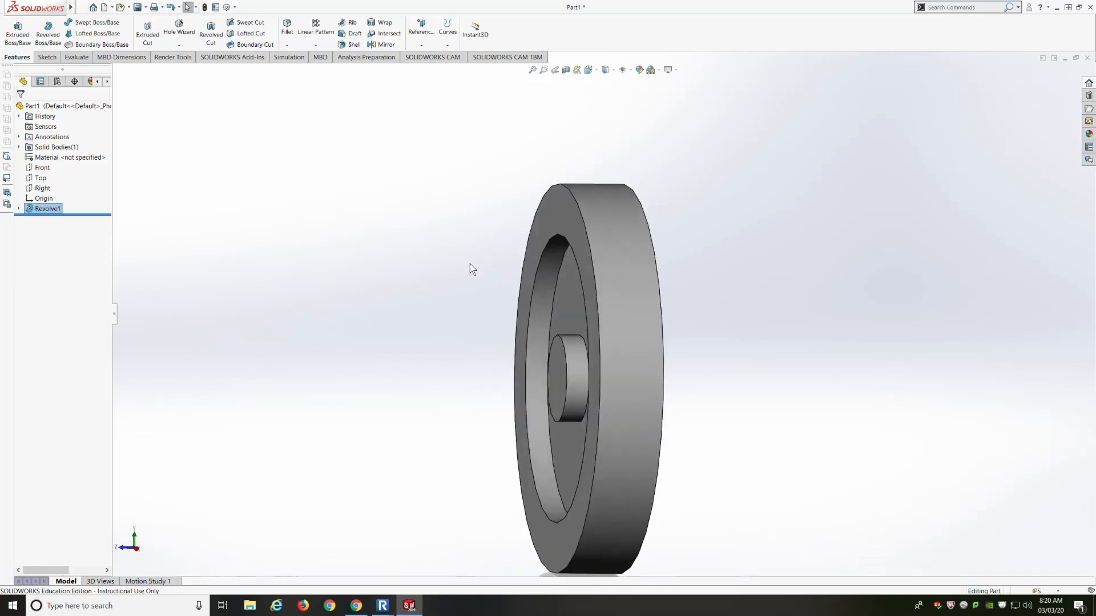
scroll(514, 303, "up", 3)
scroll(627, 328, "down", 3)
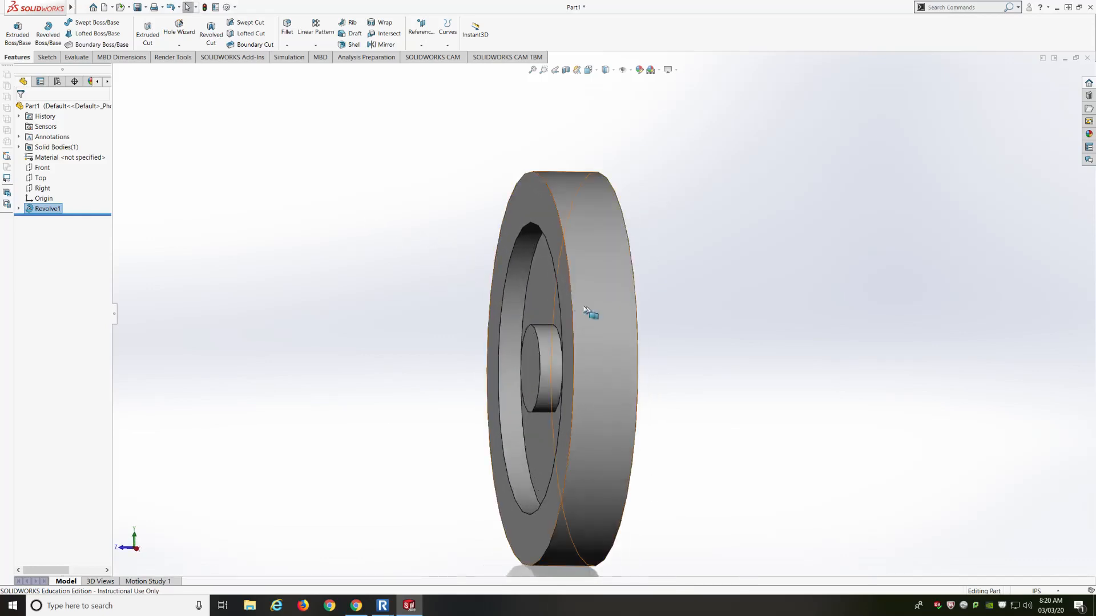
middle_click_drag(444, 326, 451, 324)
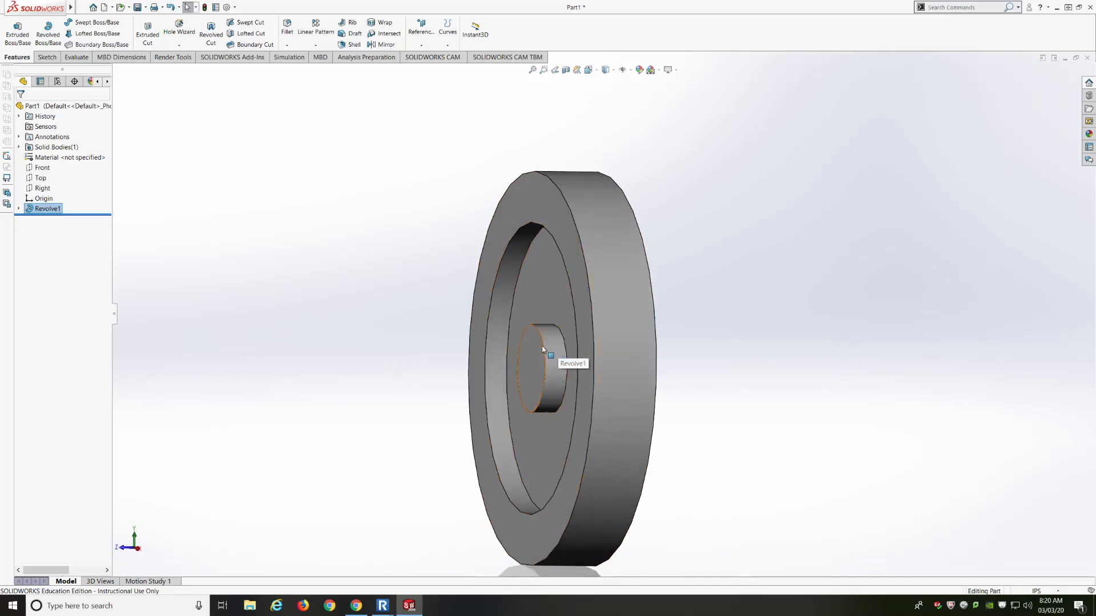
mouse_move(543, 350)
middle_mouse_down()
mouse_move(526, 362)
mouse_move(494, 348)
mouse_move(549, 341)
middle_mouse_up()
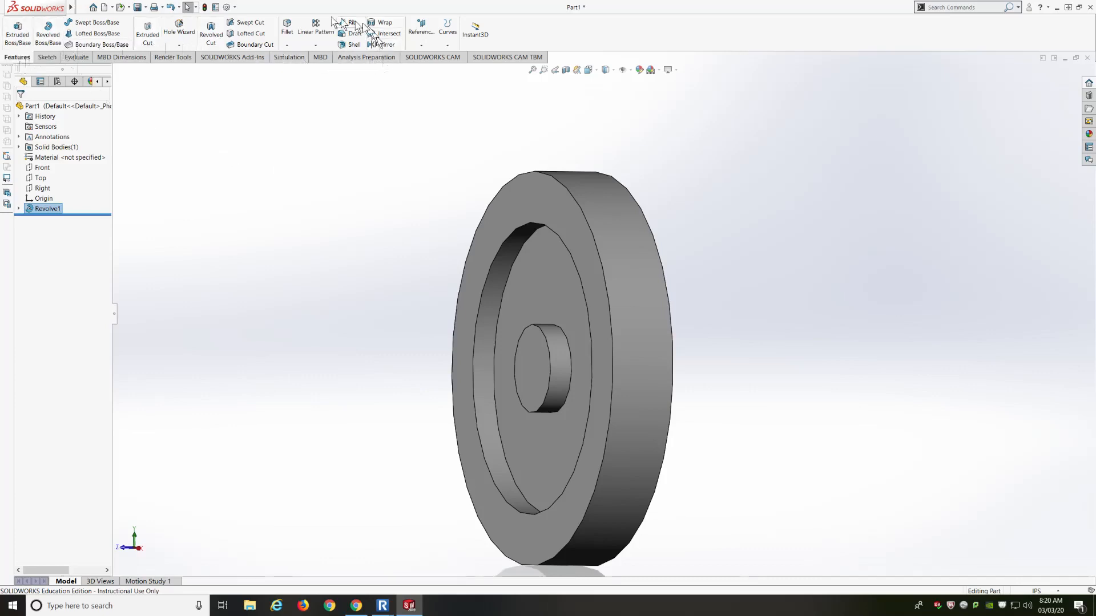
Start a fillet and select the wheel's front and back rim faces, dropping a stray edge
left_click(285, 46)
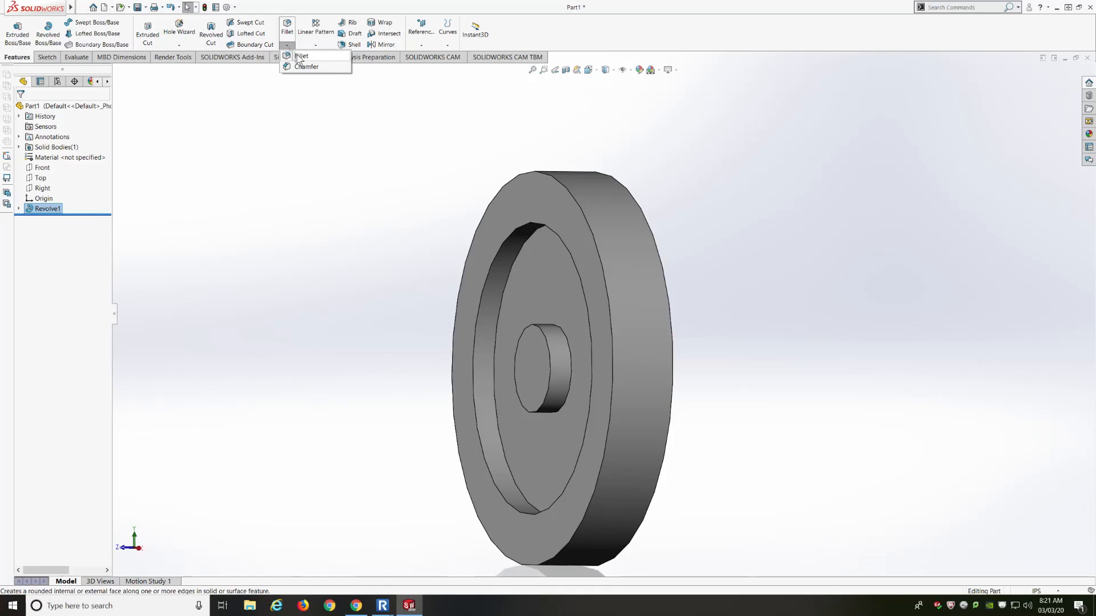
left_click(300, 57)
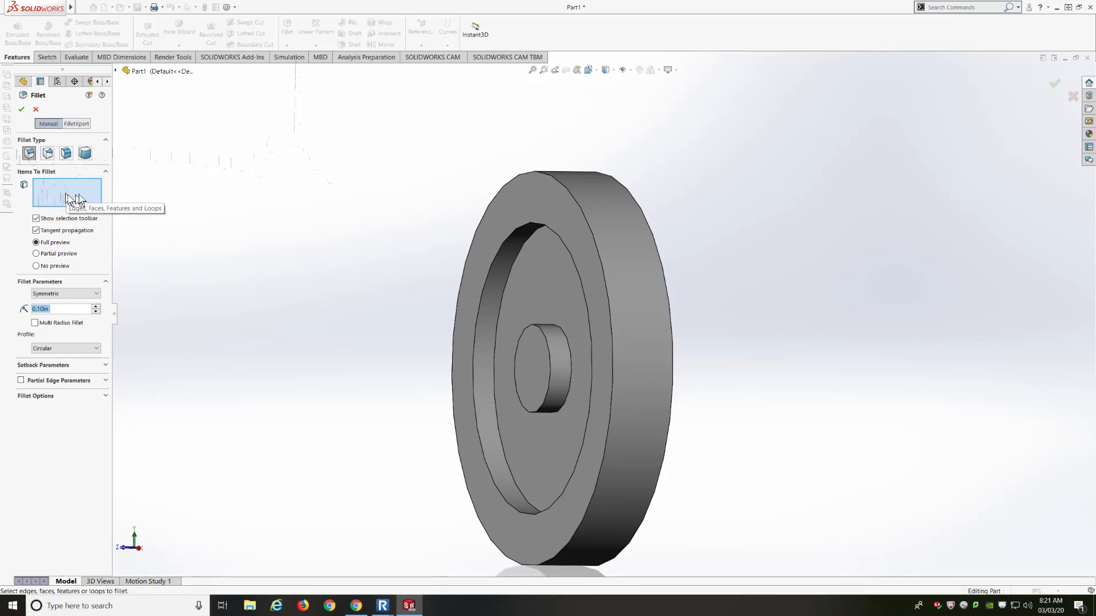
left_click(573, 199)
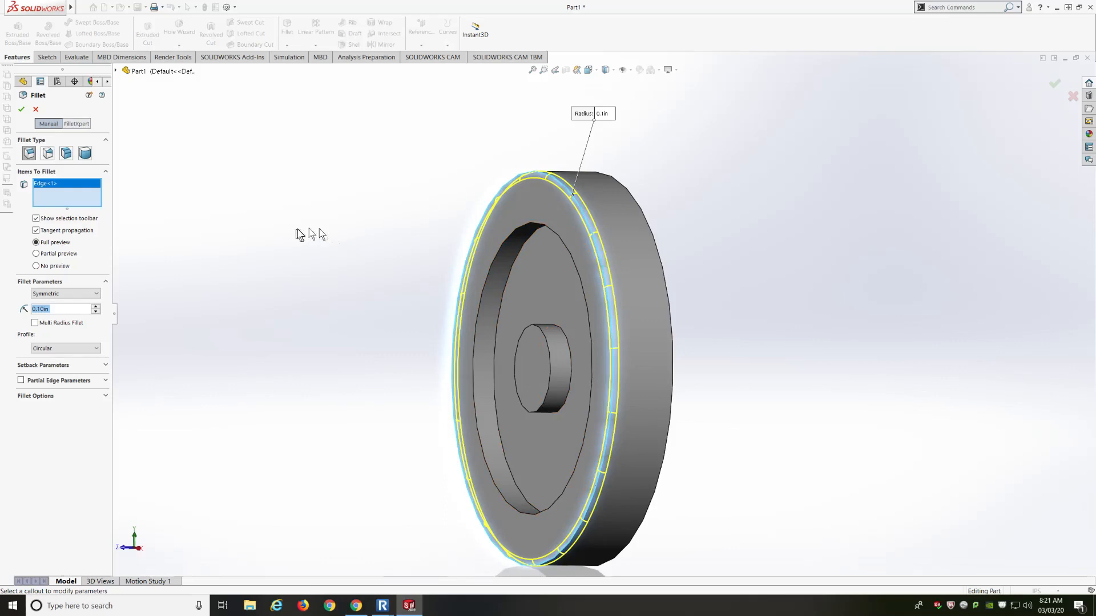
left_click(44, 186)
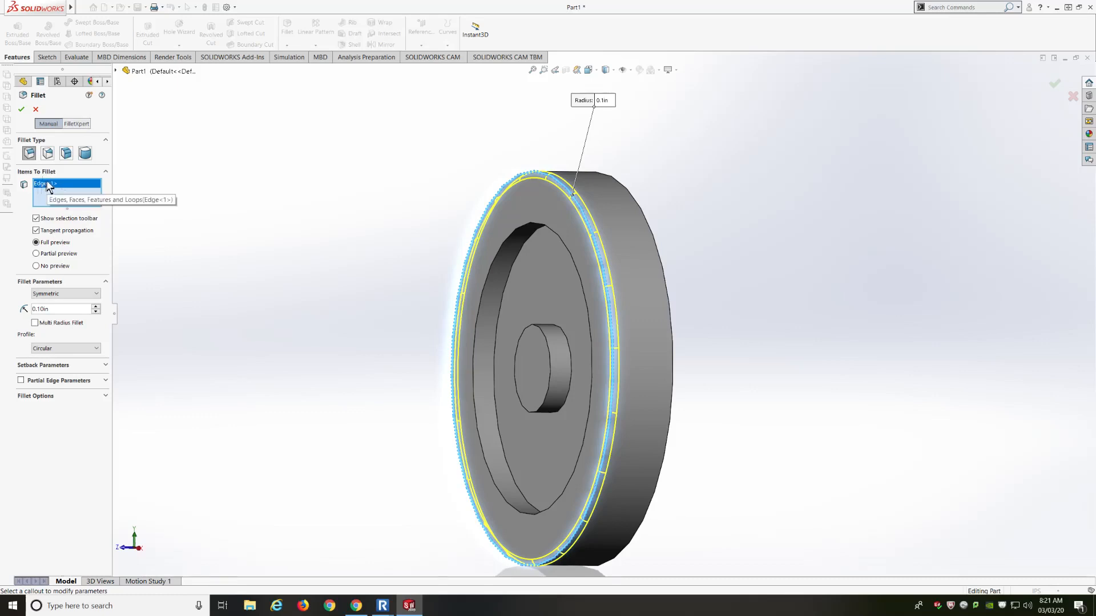
key("Delete")
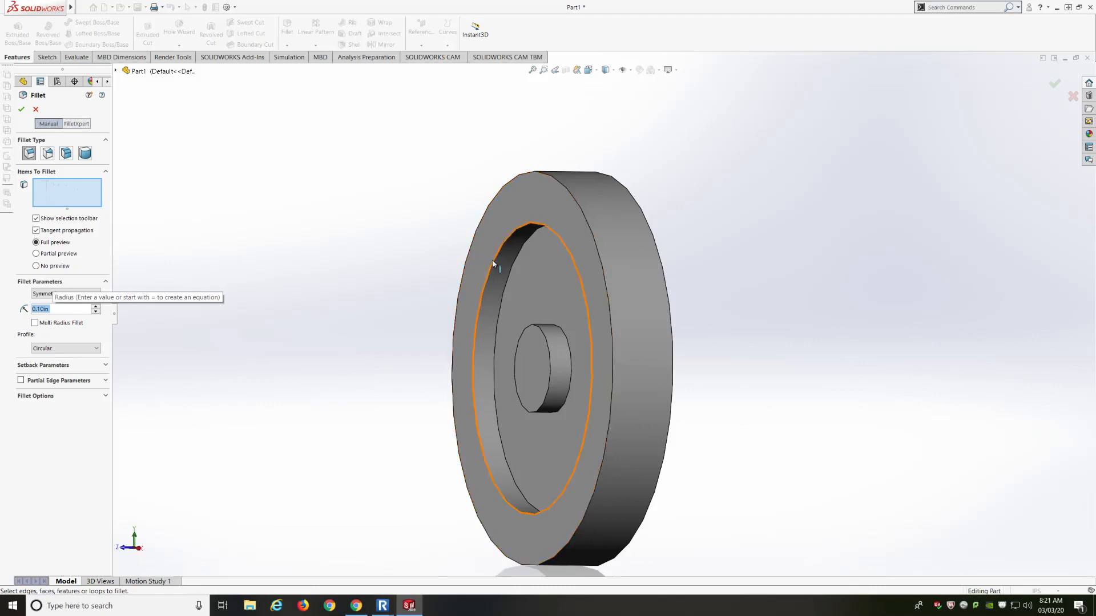
left_click(529, 206)
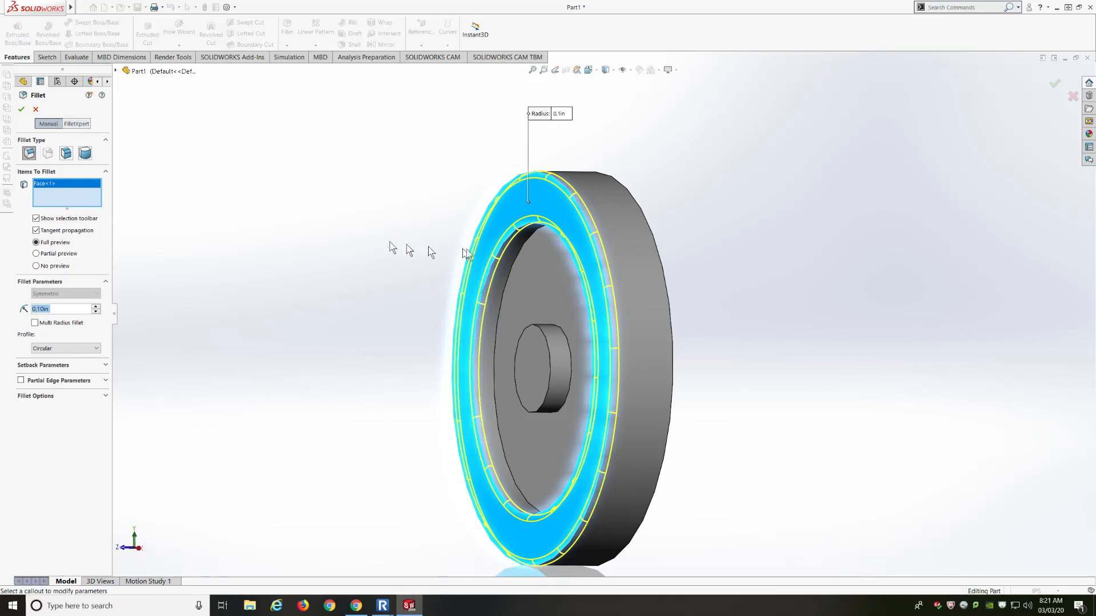
middle_click_drag(595, 260, 656, 244)
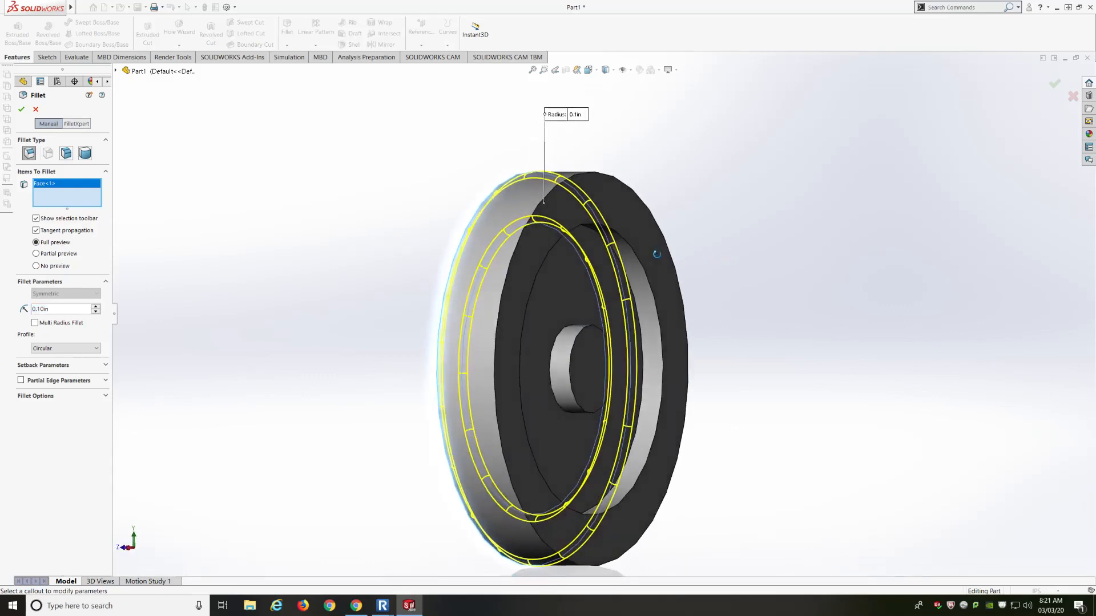
left_click(650, 241)
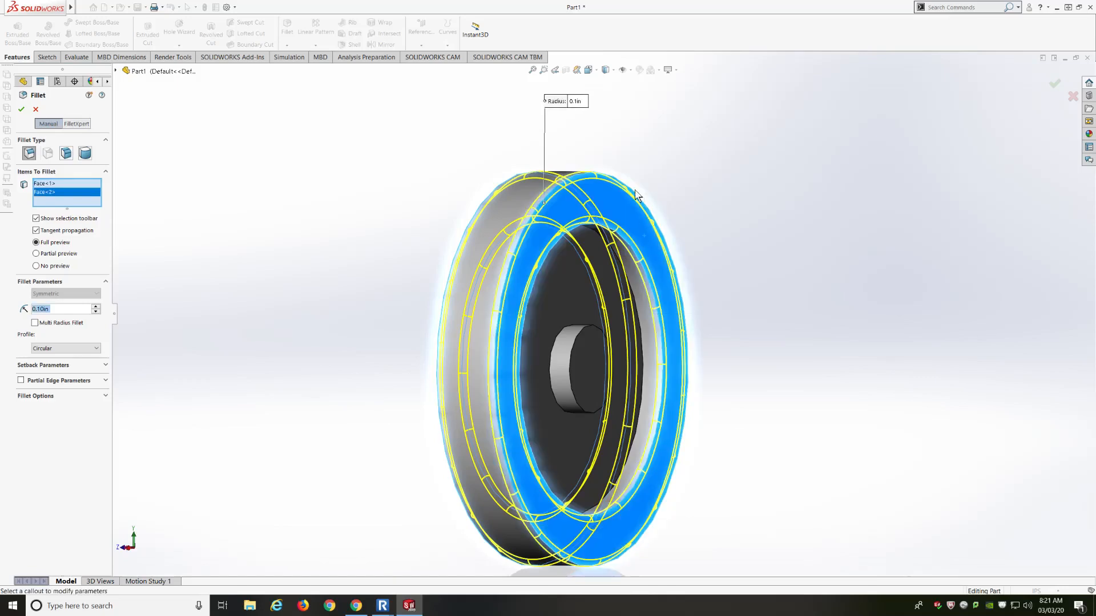
middle_click_drag(359, 257, 429, 241)
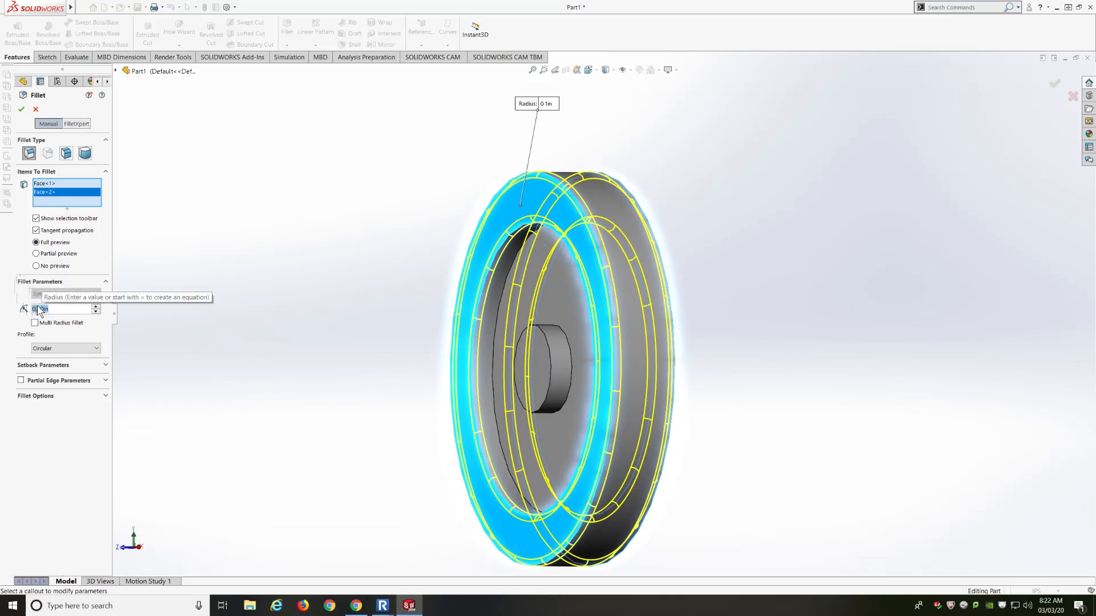
Set the fillet radius to 0.125in, after first trying 0.25in, and accept it
type("0.25")
key("Return")
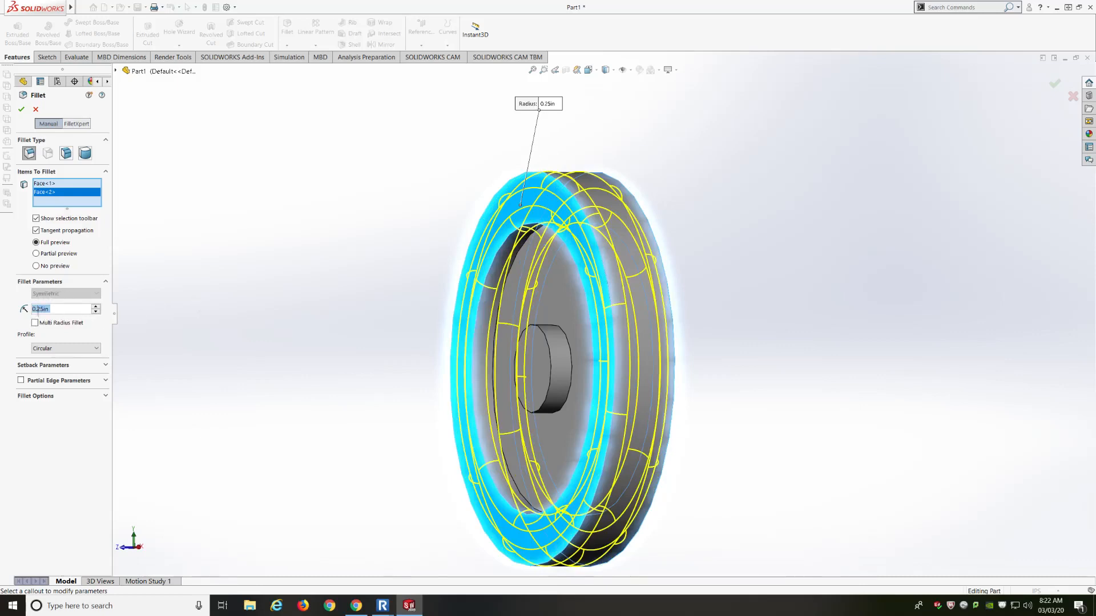
type("0.125")
key("Return")
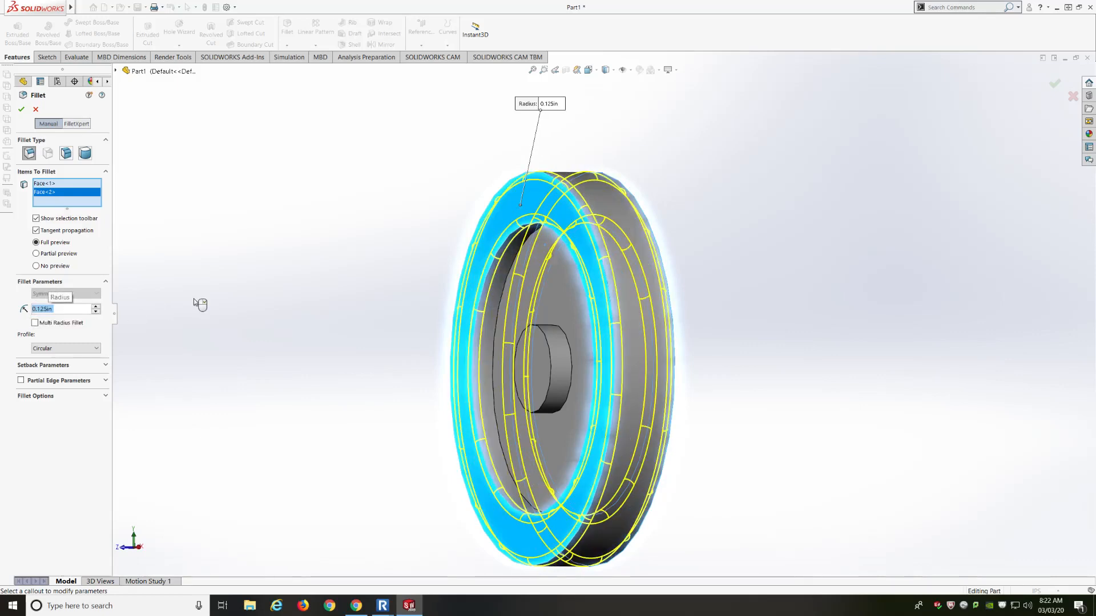
left_click(20, 111)
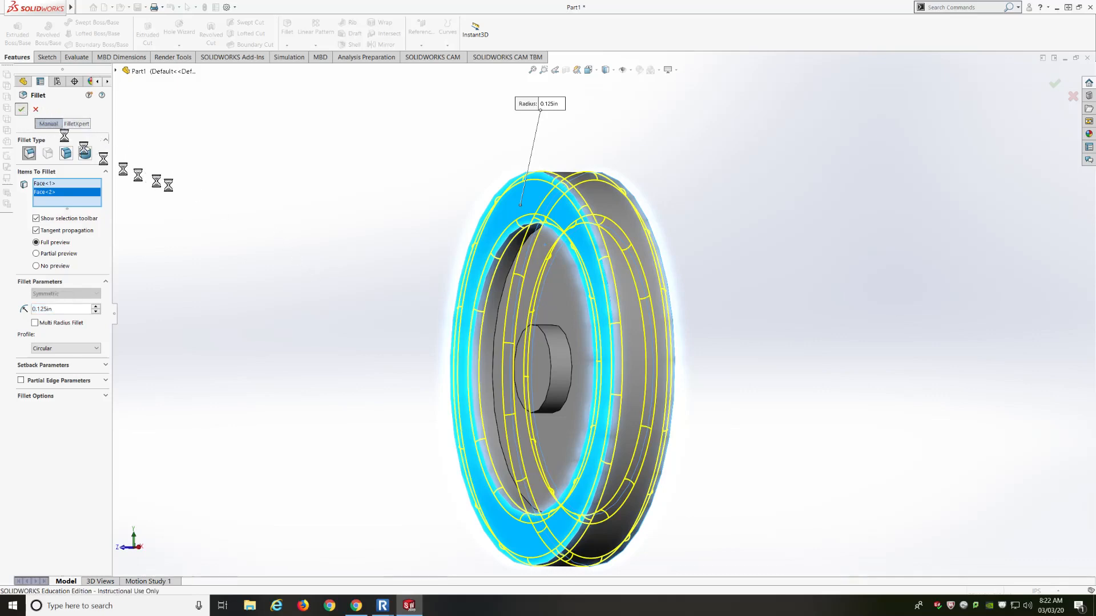
Orbit the filleted wheel and start a new Chamfer from the Fillet dropdown
middle_click_drag(304, 240, 329, 222)
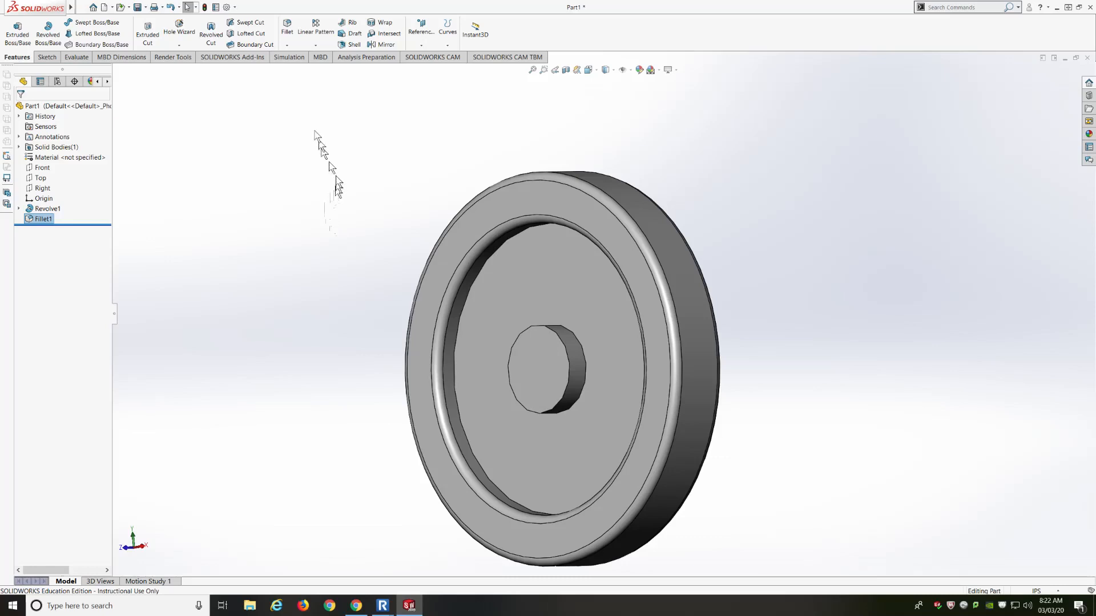
left_click(289, 46)
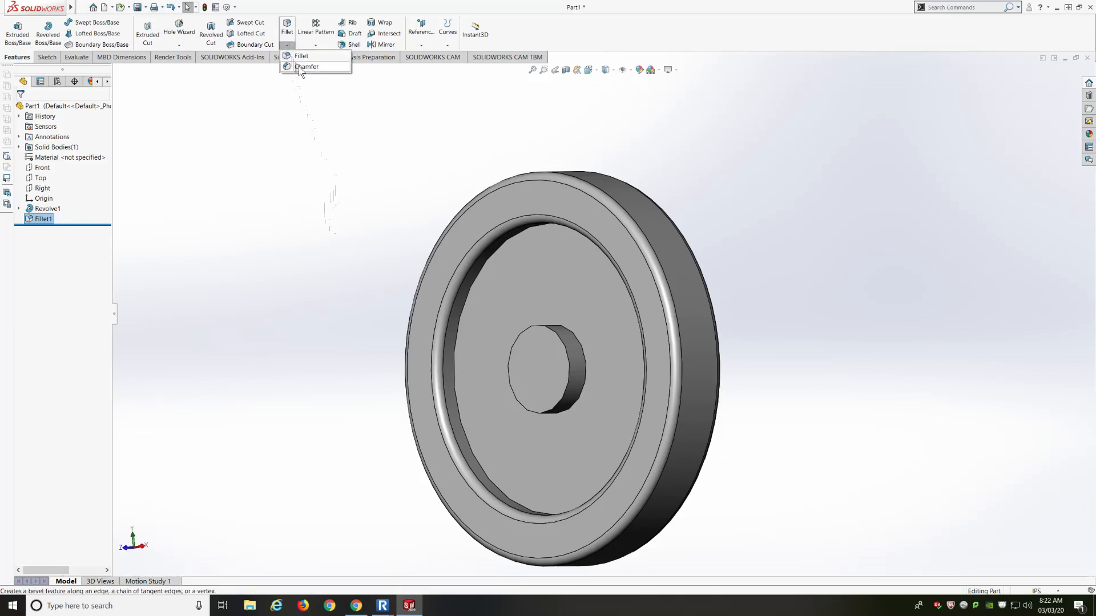
left_click(303, 67)
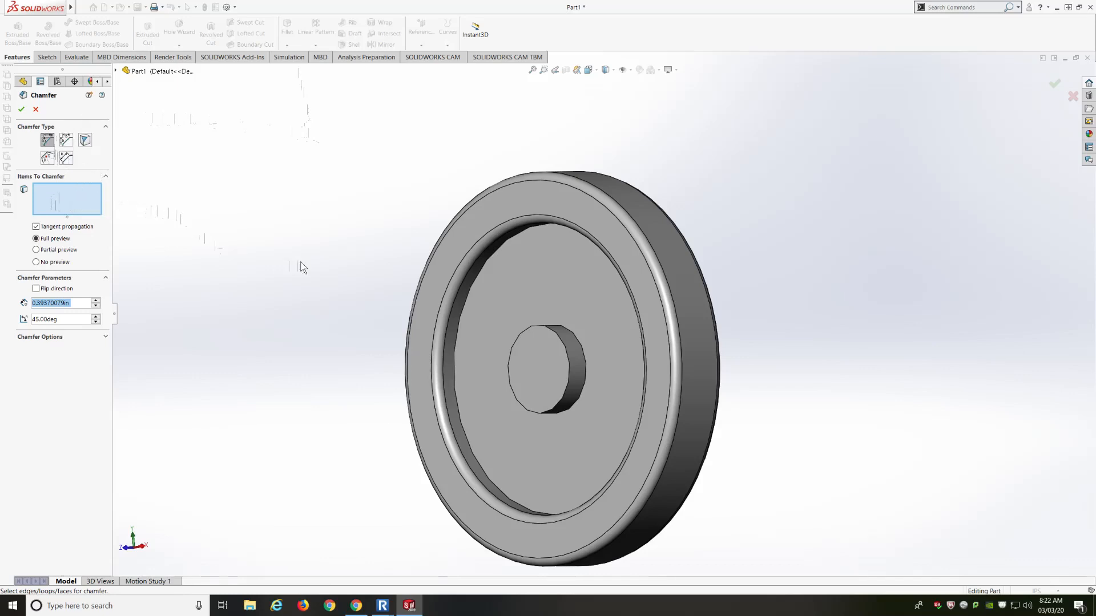
Chamfer both hub circular edges at 0.10in, removing the stray cylindrical face, and accept
left_click(551, 331)
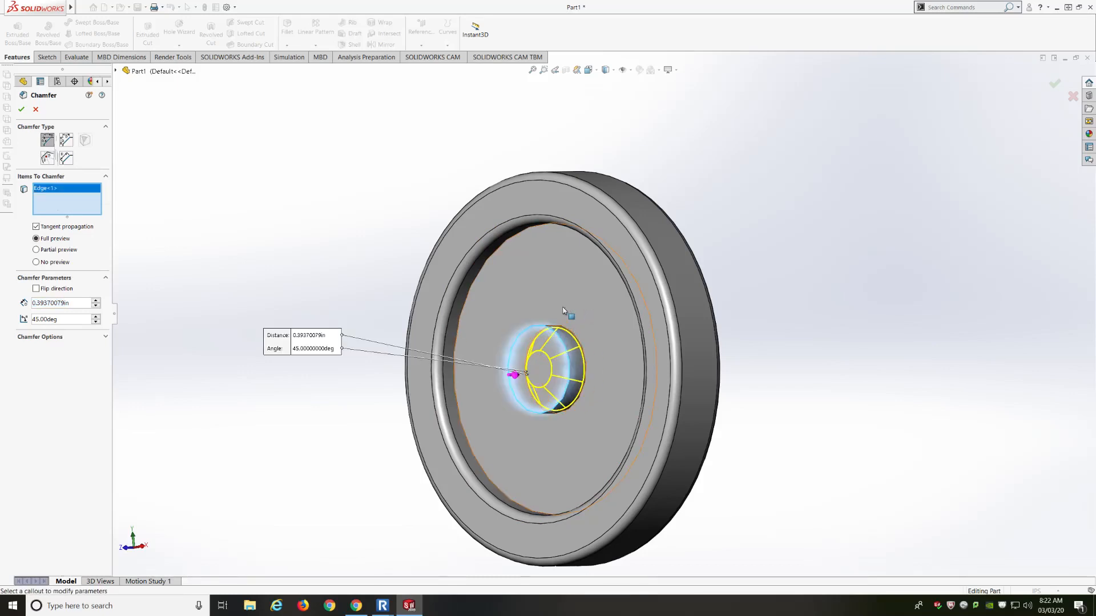
middle_click_drag(563, 312, 461, 308)
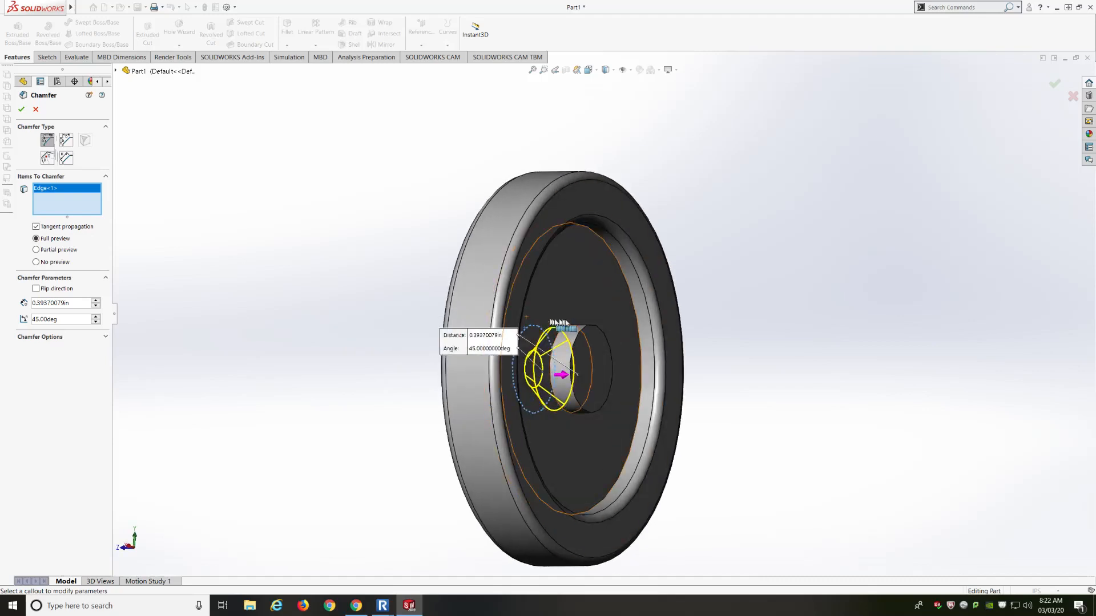
left_click(582, 335)
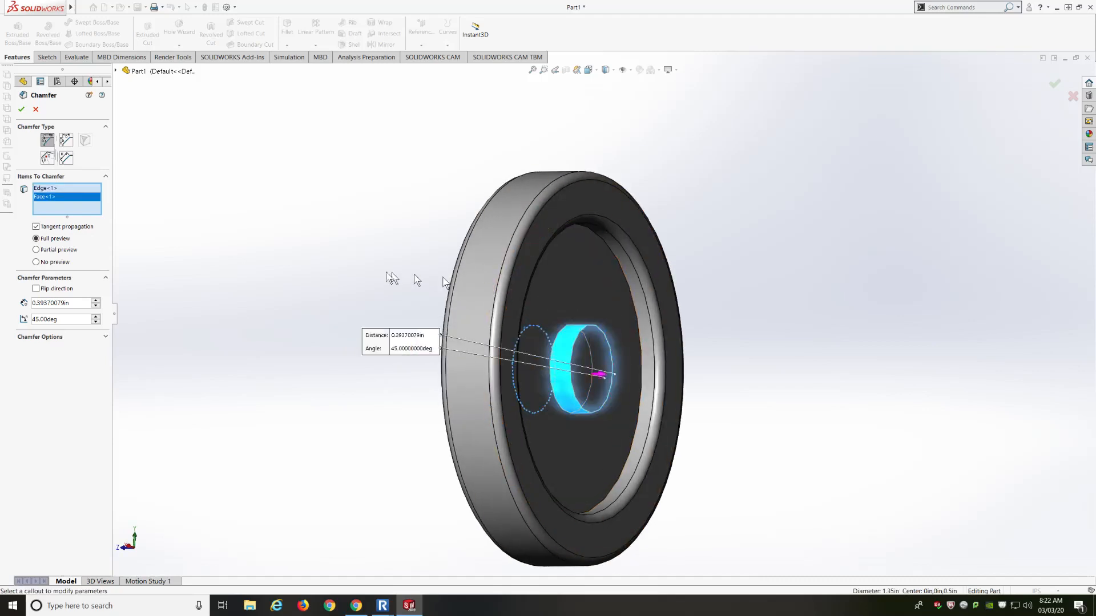
middle_click_drag(359, 273, 434, 266)
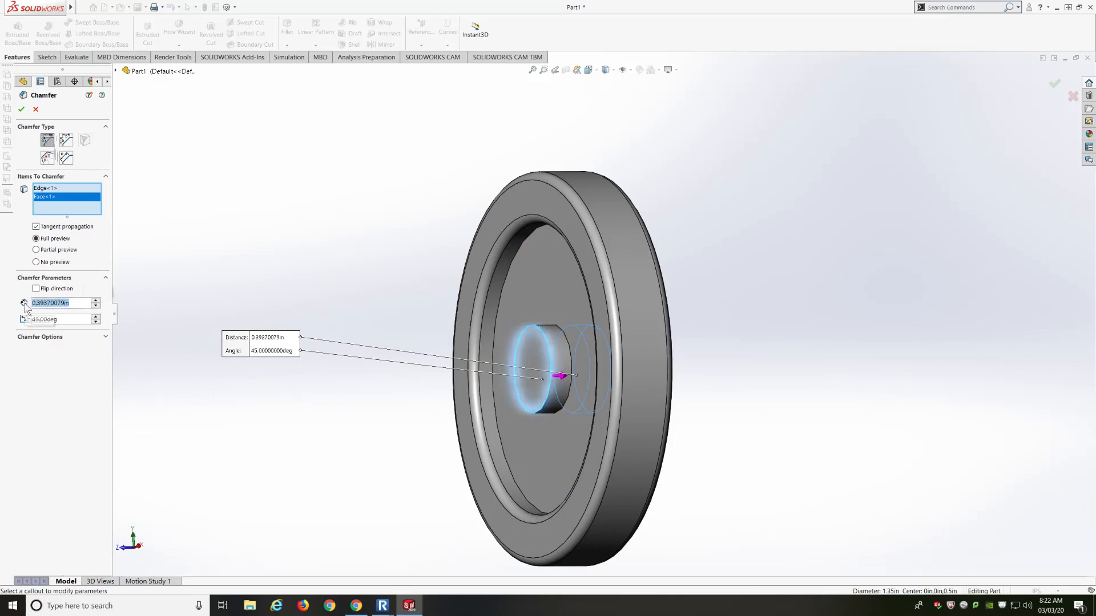
type("0.1")
key("Return")
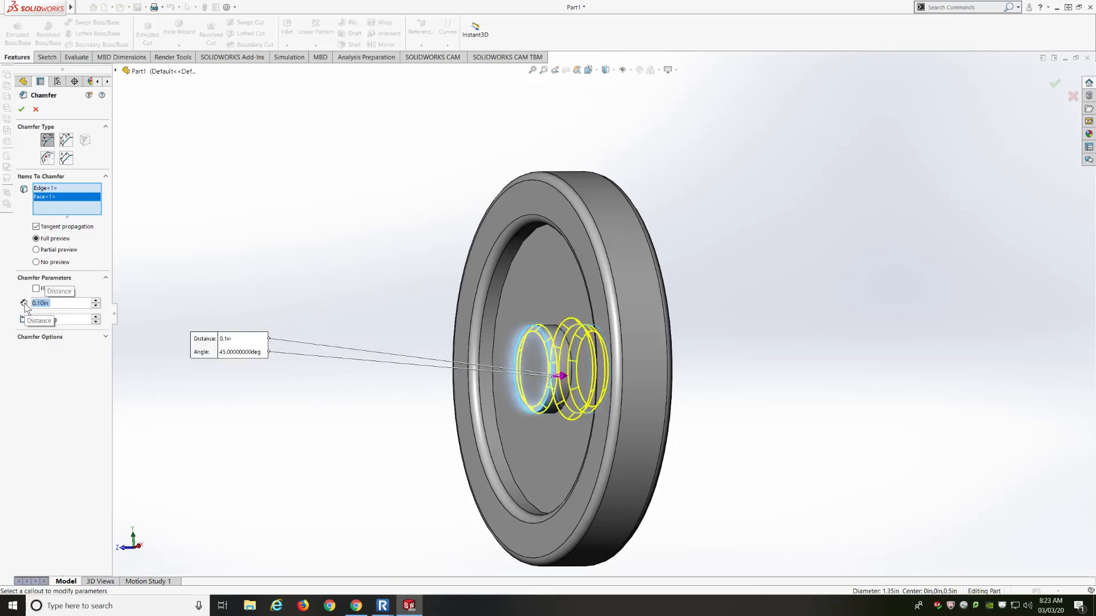
middle_click_drag(370, 293, 300, 283)
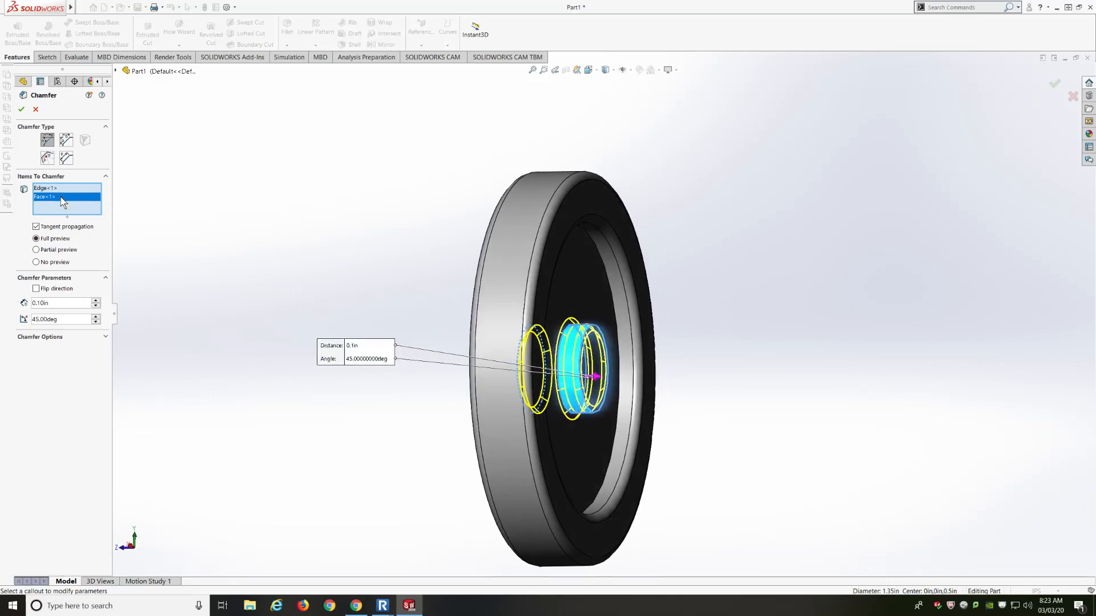
key("Delete")
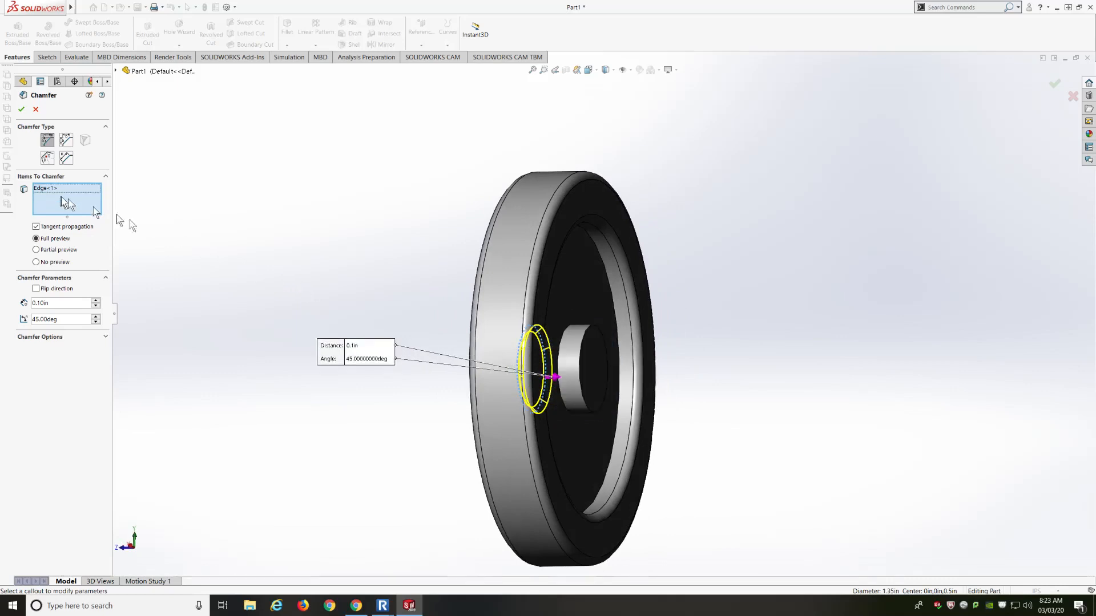
left_click(582, 358)
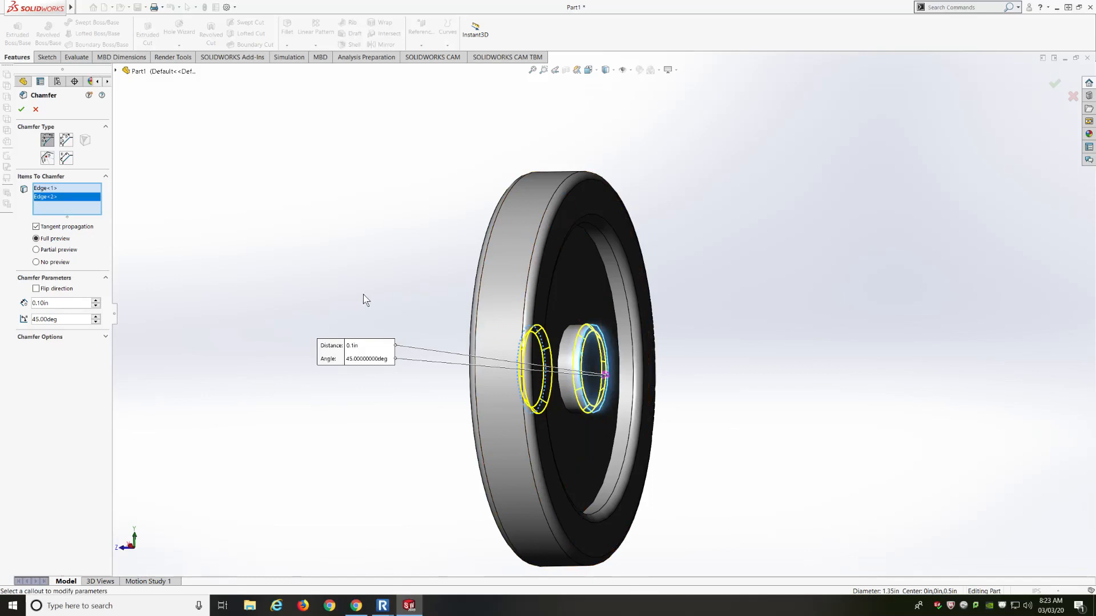
middle_click_drag(365, 299, 416, 287)
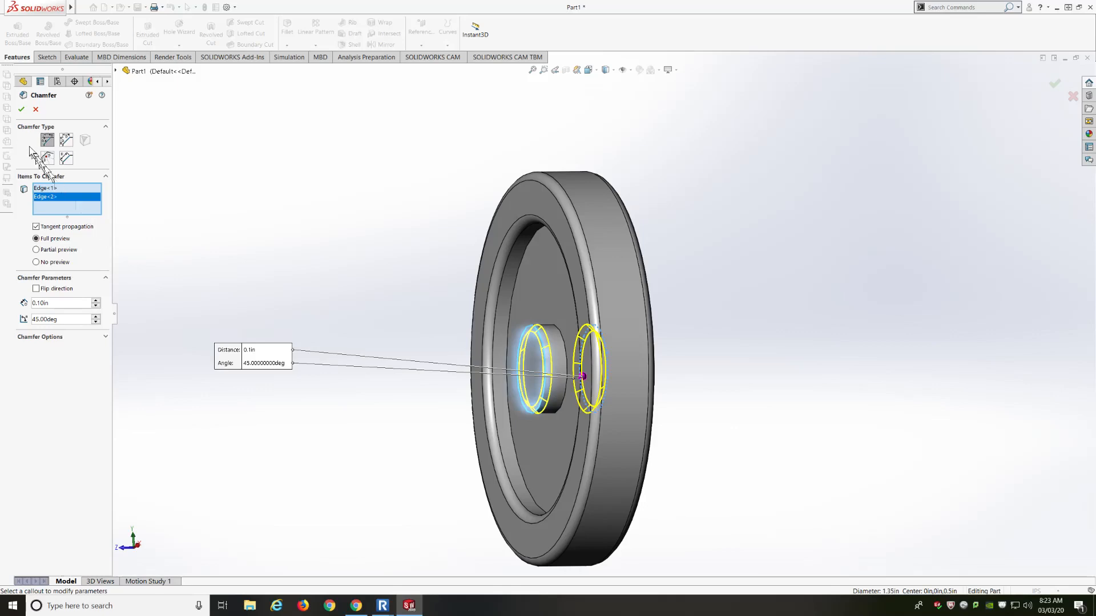
left_click(21, 109)
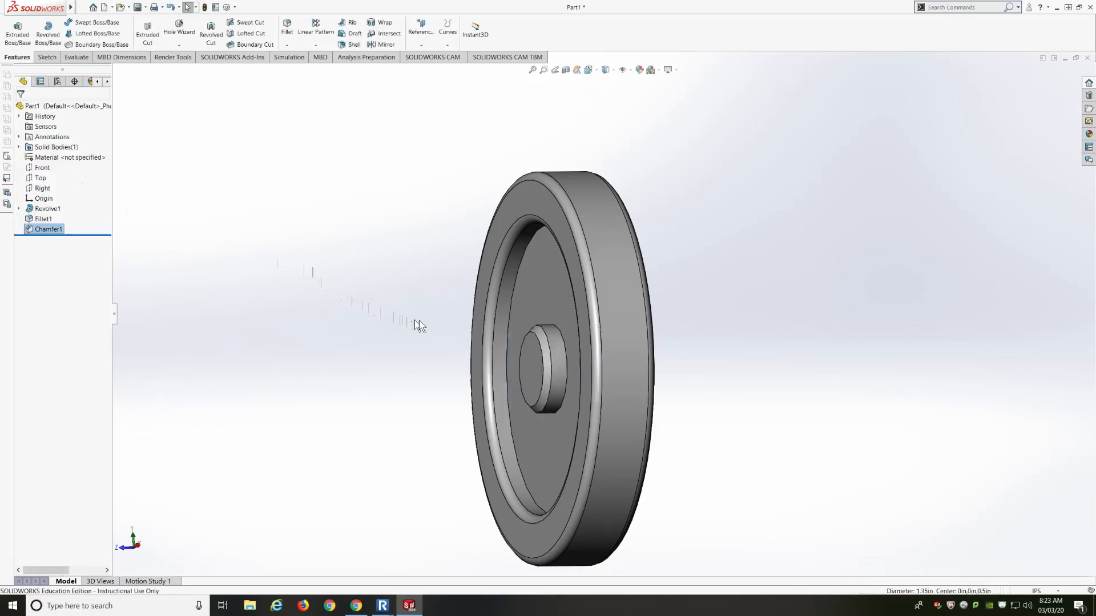
Expand Revolve1 and edit Sketch1 to show the dimensioned I-shaped profile
mouse_move(415, 321)
middle_mouse_down()
mouse_move(443, 318)
mouse_move(346, 323)
mouse_move(429, 308)
middle_mouse_up()
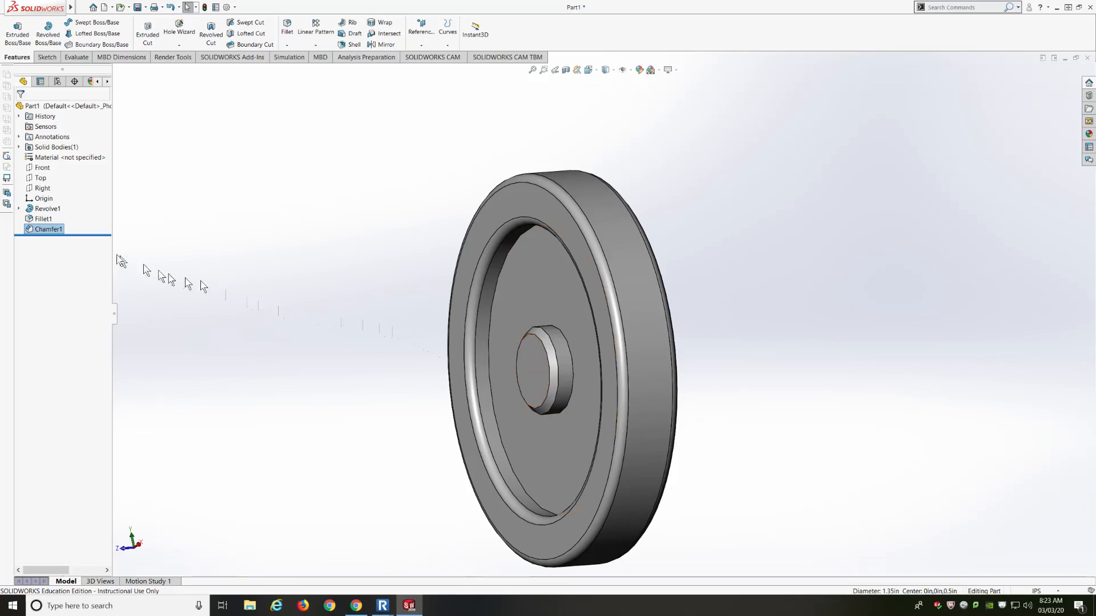
left_click(19, 209)
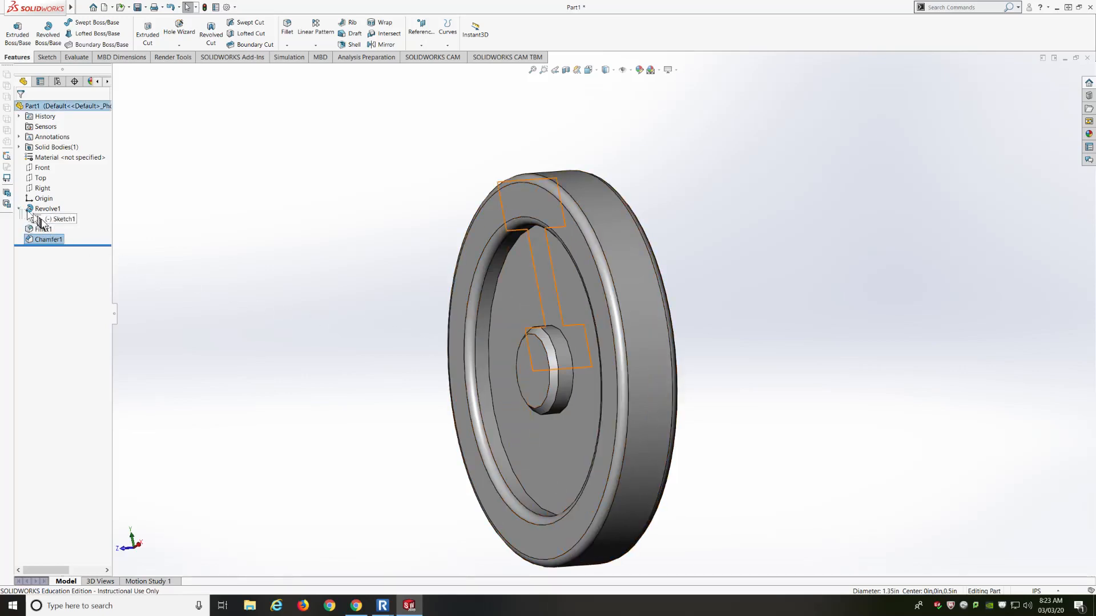
left_click(41, 219)
left_click(50, 195)
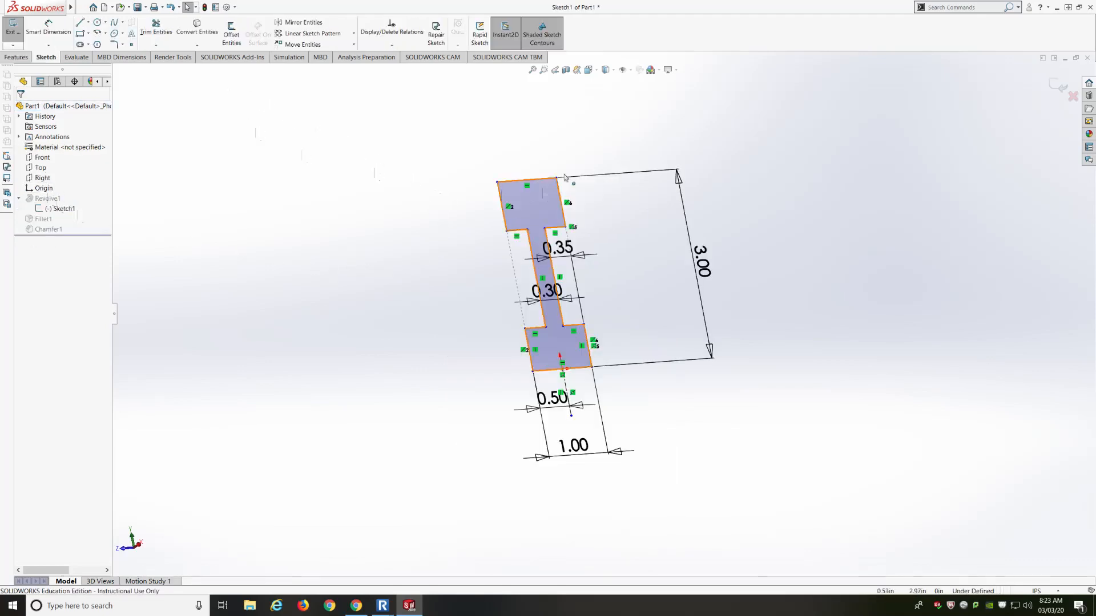
Glance at the sketch fillet options, then exit Sketch1 without changes
left_click(121, 45)
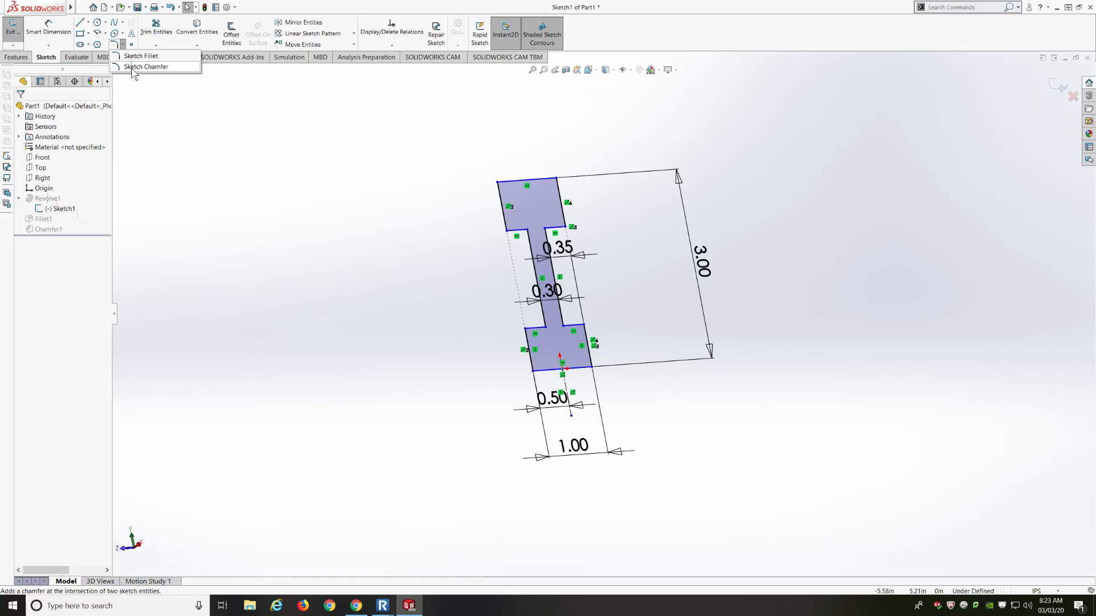
left_click(13, 26)
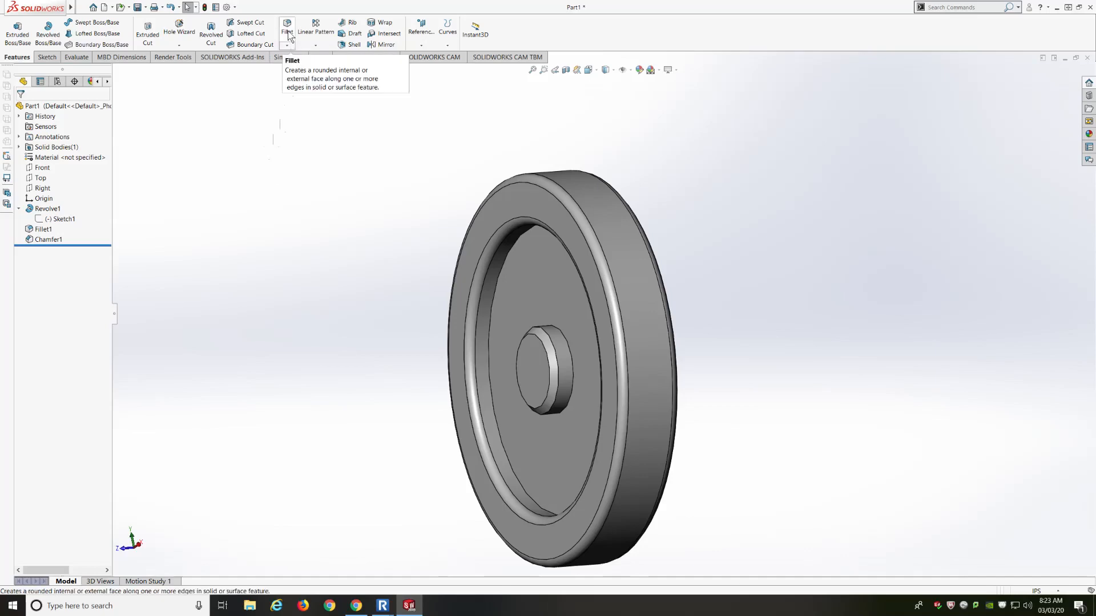
left_click(29, 229)
left_click(54, 219)
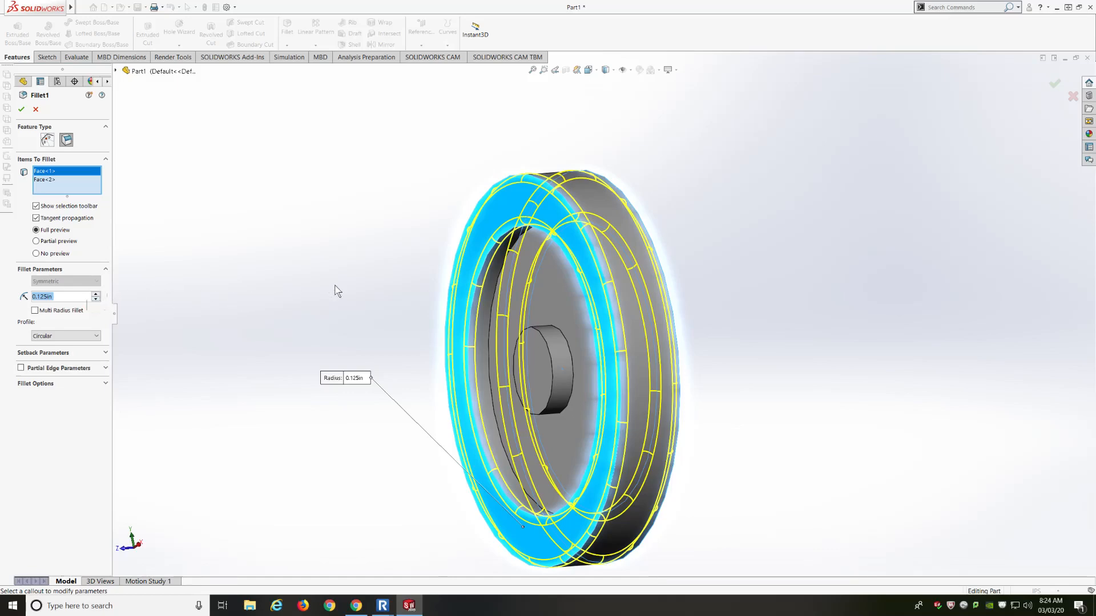
middle_click_drag(338, 291, 311, 284)
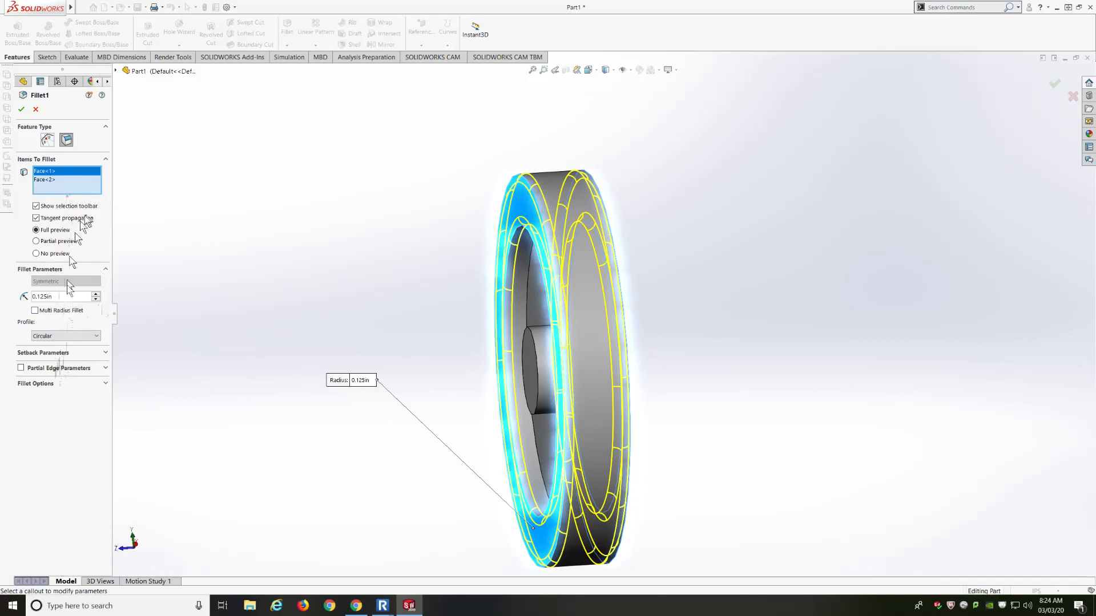
left_click(22, 109)
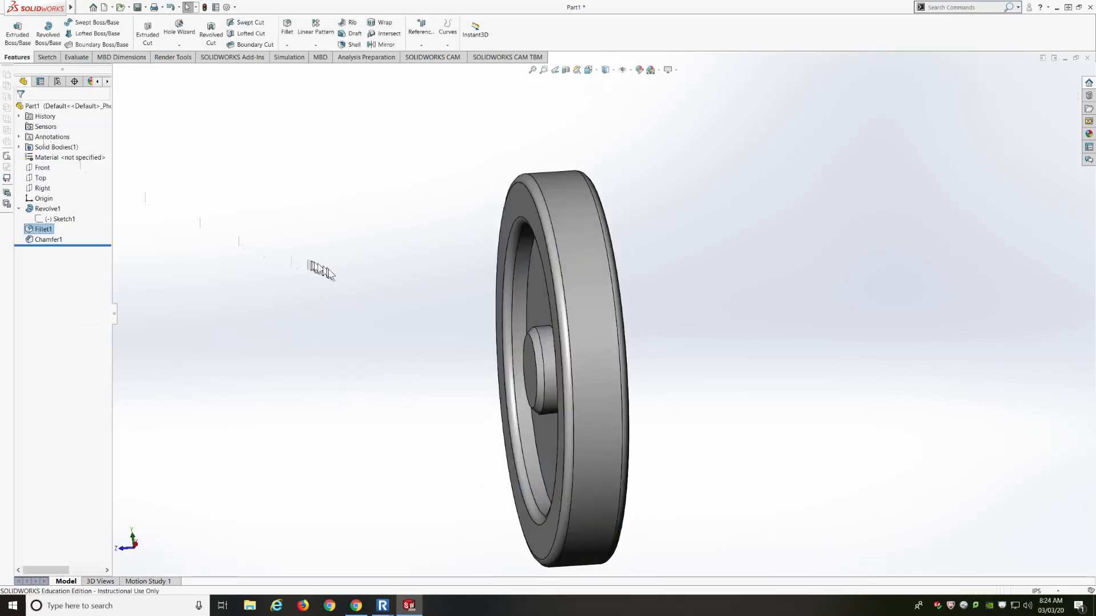
middle_click_drag(328, 269, 411, 320)
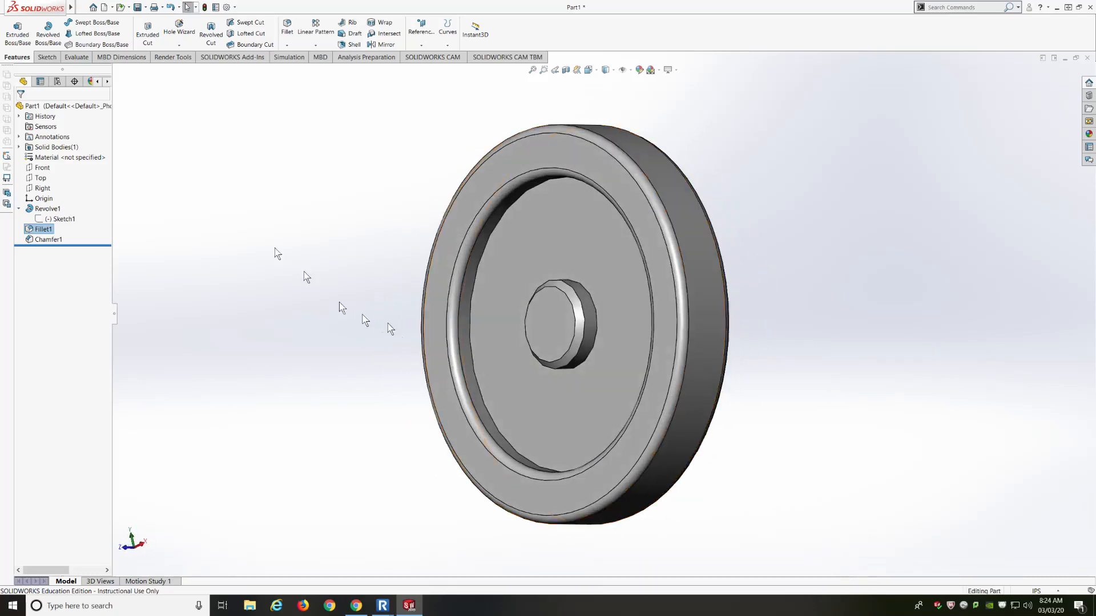
middle_click_drag(355, 252, 430, 254)
middle_click_drag(705, 244, 620, 248)
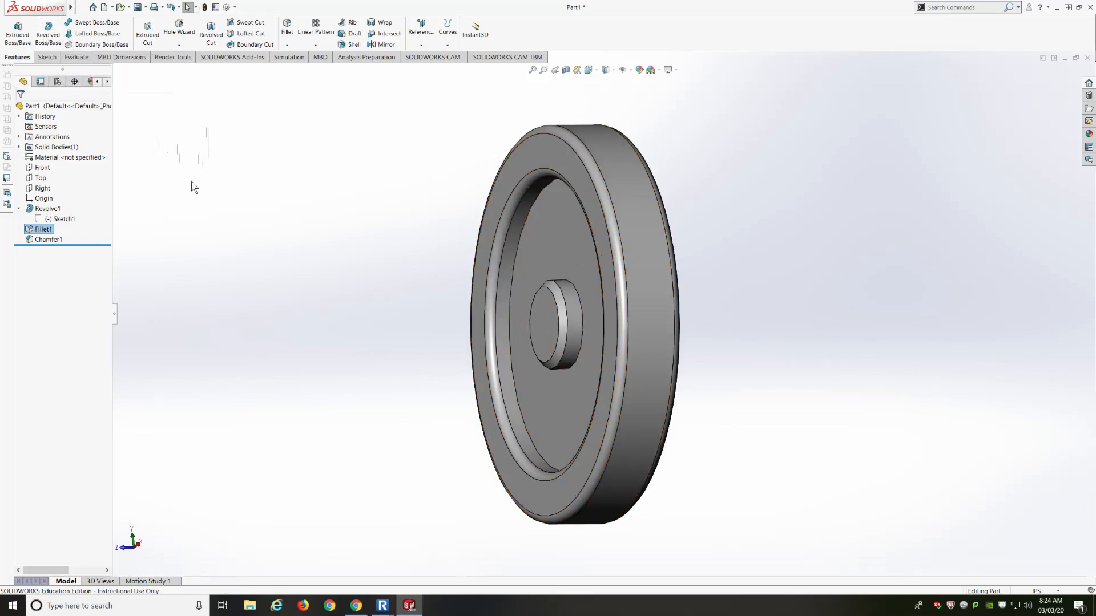
middle_click_drag(609, 121, 598, 154, "ctrl")
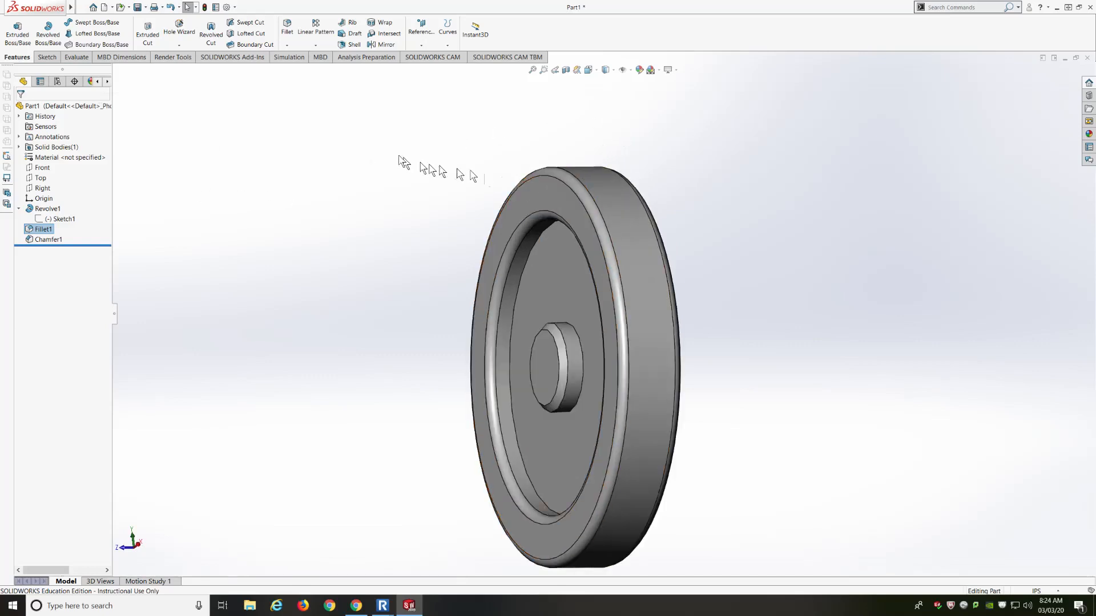
scroll(406, 117, "up", 4)
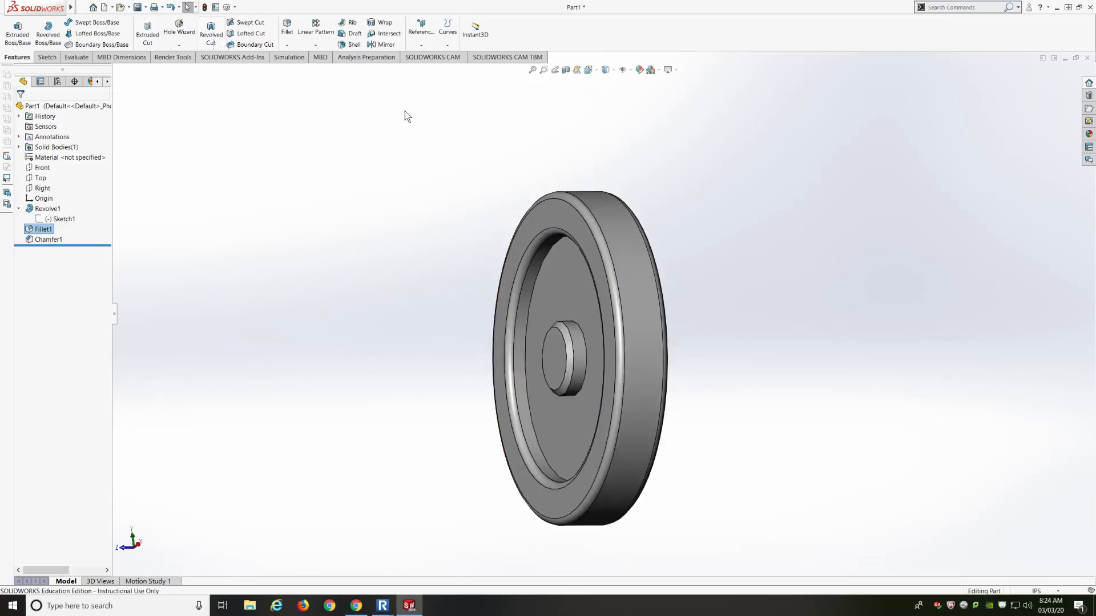
middle_click_drag(463, 240, 473, 249)
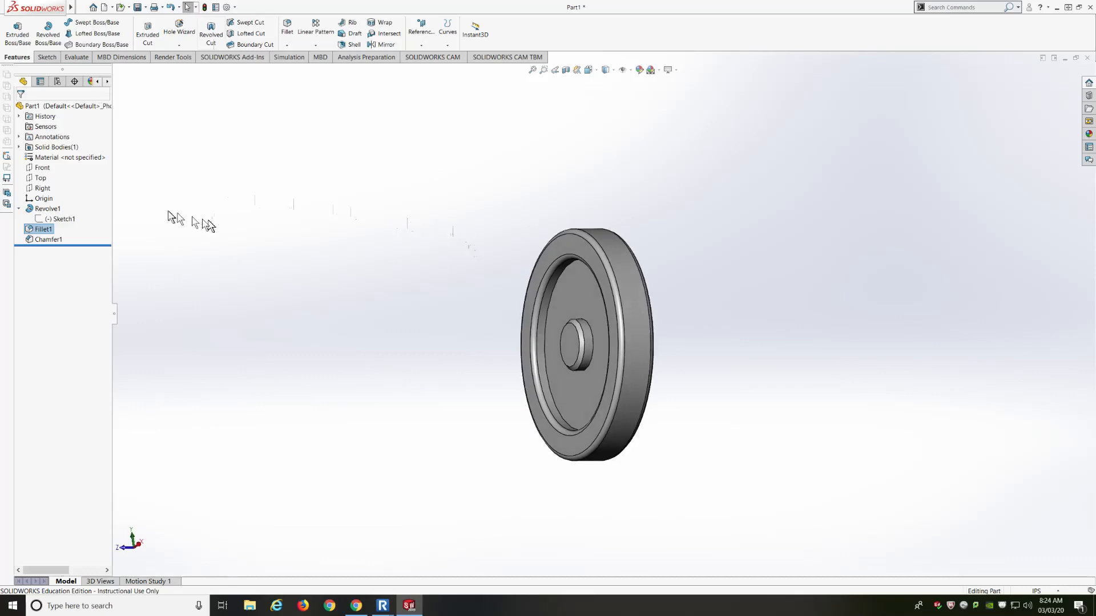
Compare the Front, Top and Right planes, then start a new sketch on the Right plane
left_click(41, 168)
middle_click_drag(249, 230, 341, 280)
left_click(42, 179)
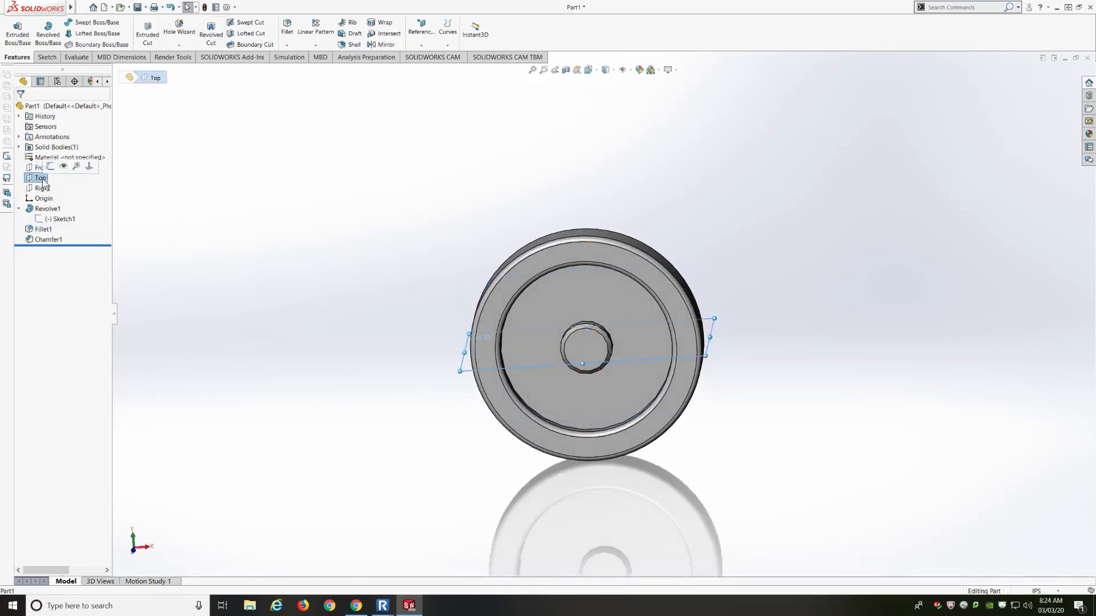
mouse_move(293, 193)
middle_mouse_down()
mouse_move(179, 213)
mouse_move(301, 204)
middle_mouse_up()
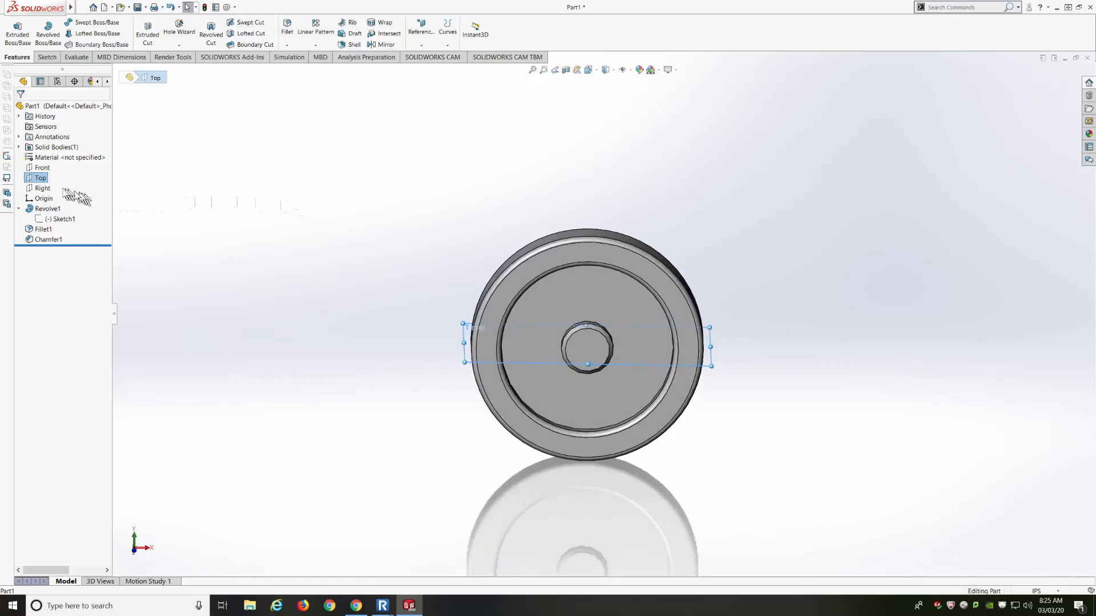
left_click(43, 189)
mouse_move(410, 231)
middle_mouse_down()
mouse_move(367, 232)
mouse_move(456, 228)
mouse_move(409, 220)
middle_mouse_up()
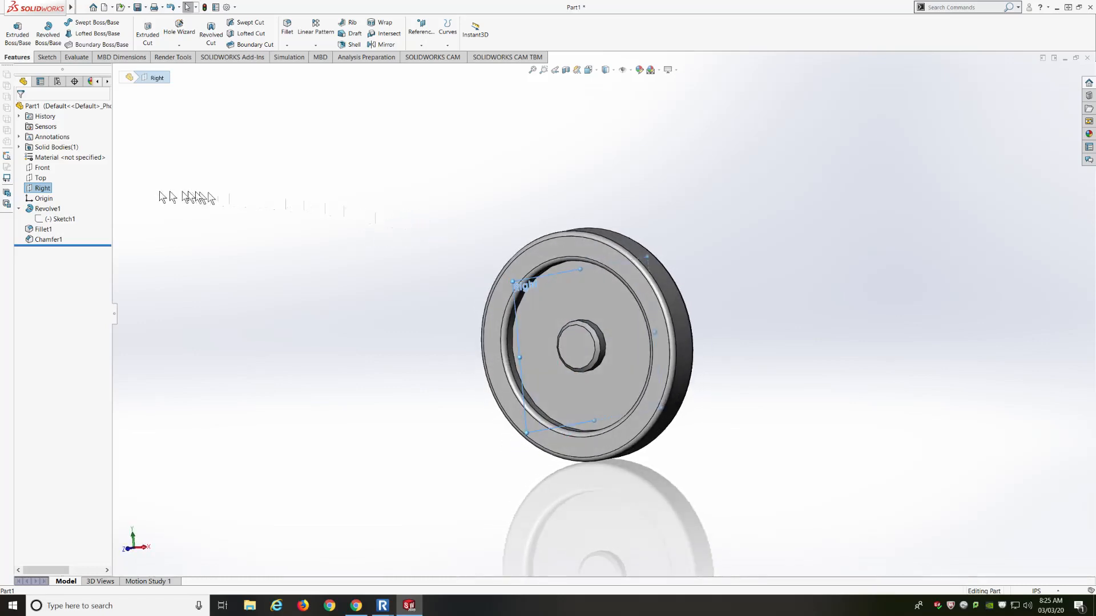
left_click(41, 188)
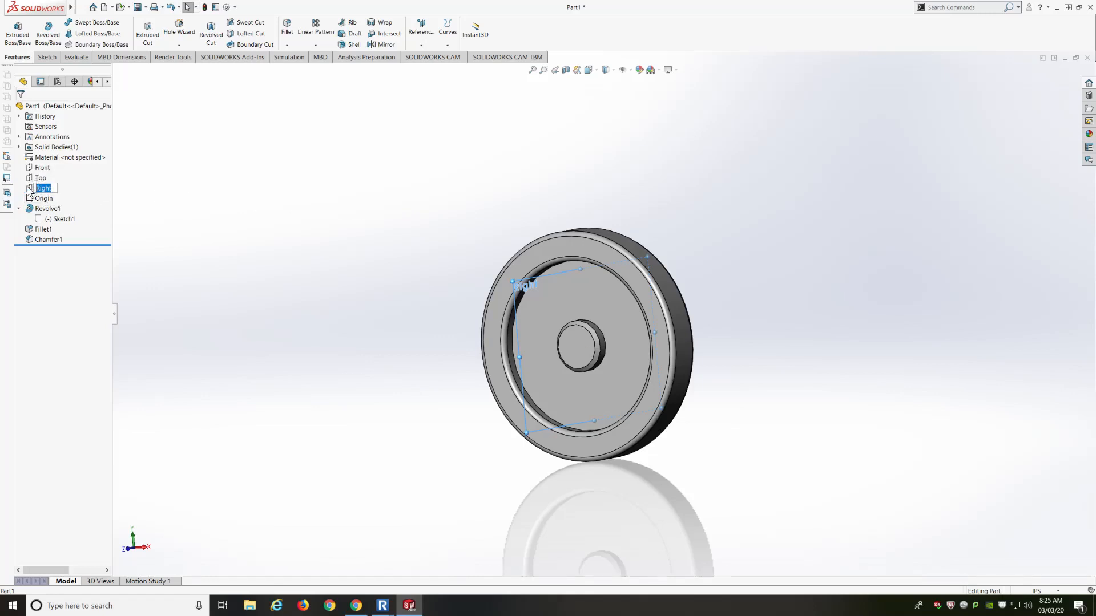
left_click(30, 189)
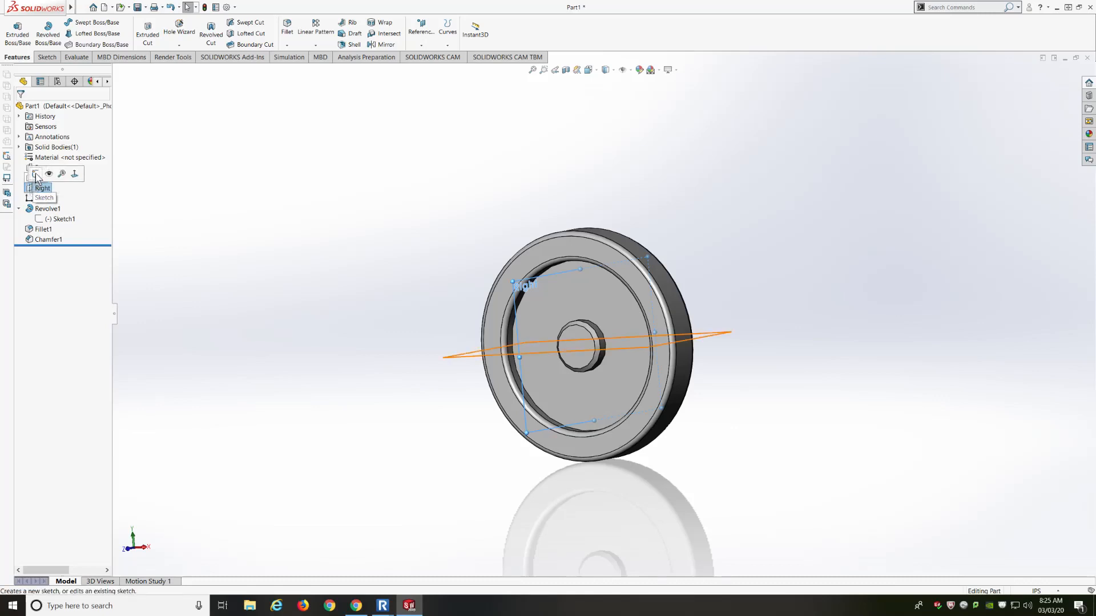
left_click(36, 174)
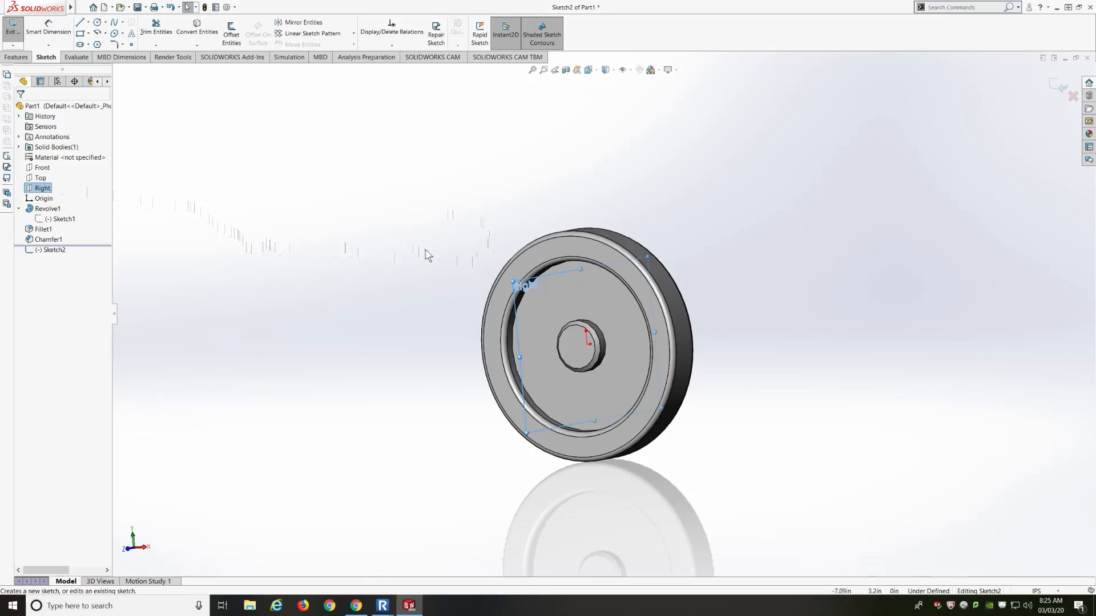
View Sketch2 normal to the Right plane and select the Circle tool
middle_click_drag(464, 262, 415, 262)
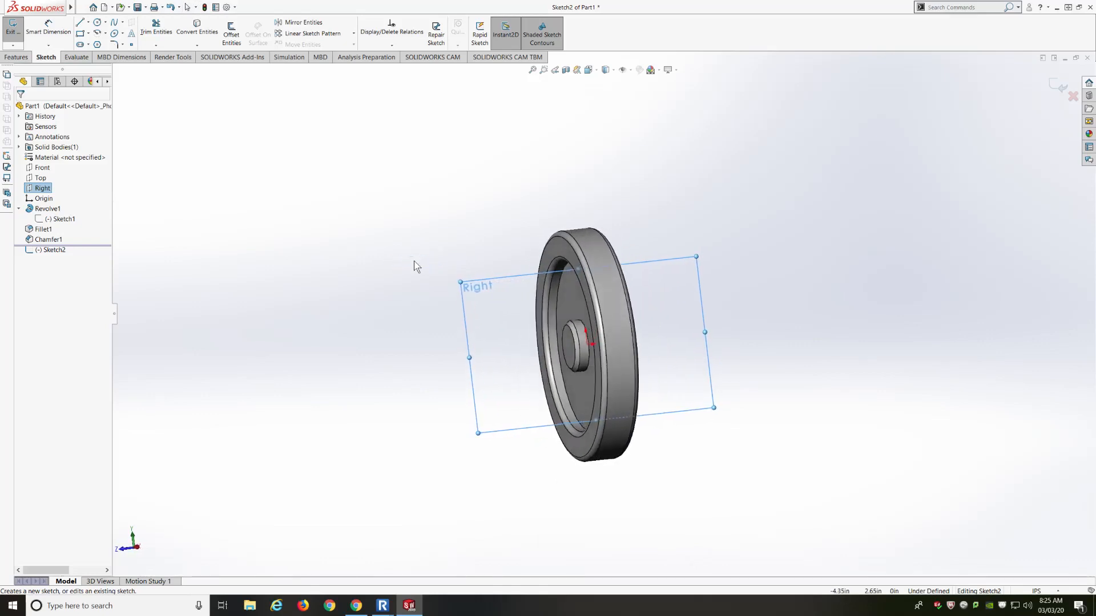
key("space")
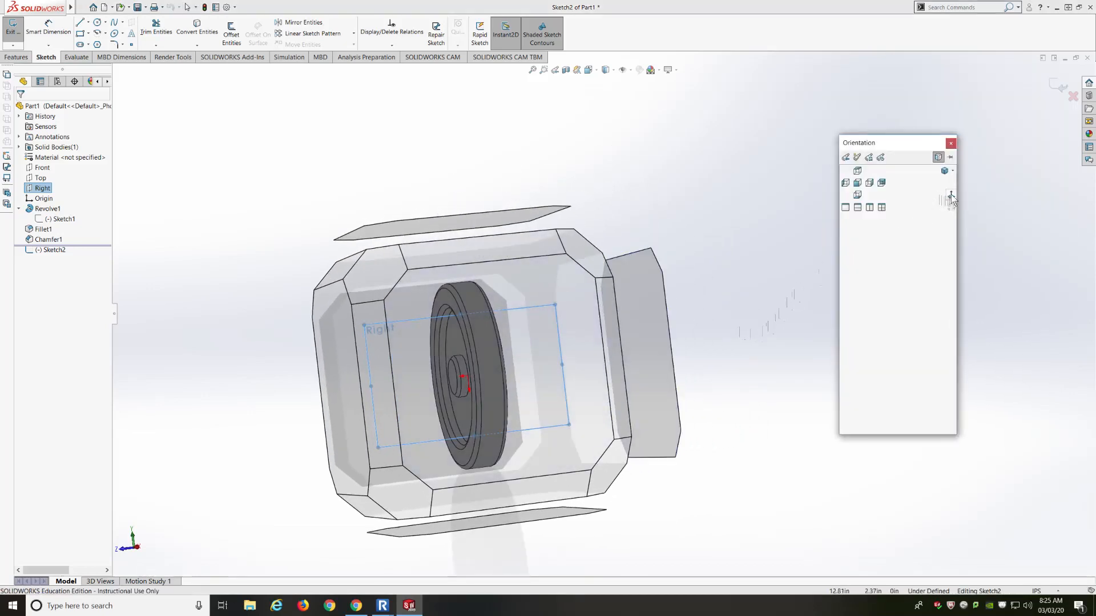
left_click(951, 197)
left_click(541, 286)
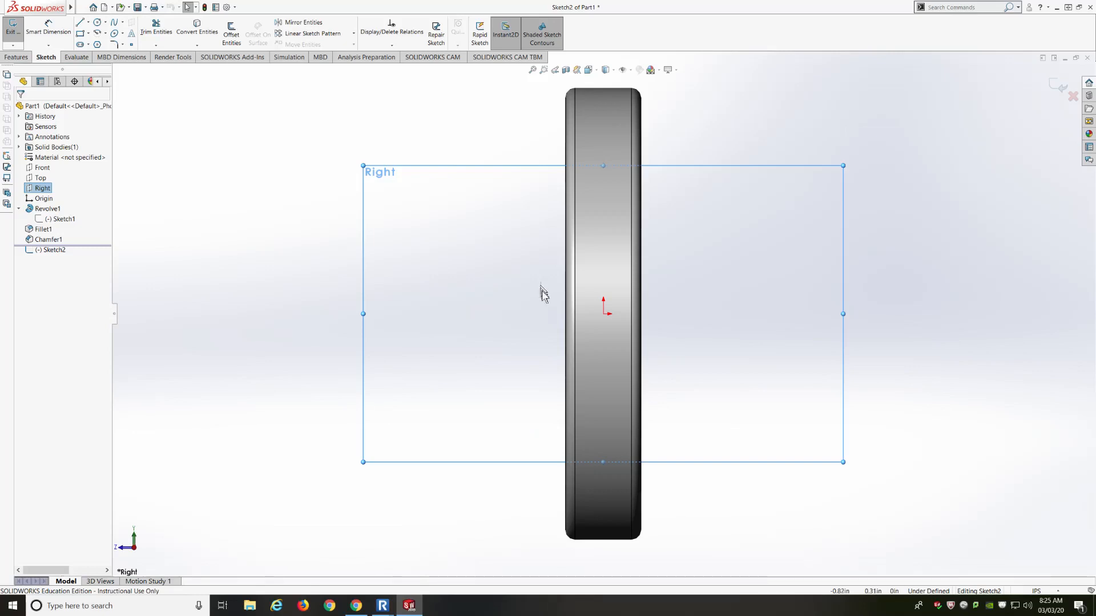
scroll(501, 353, "up", 2)
scroll(681, 143, "down", 1)
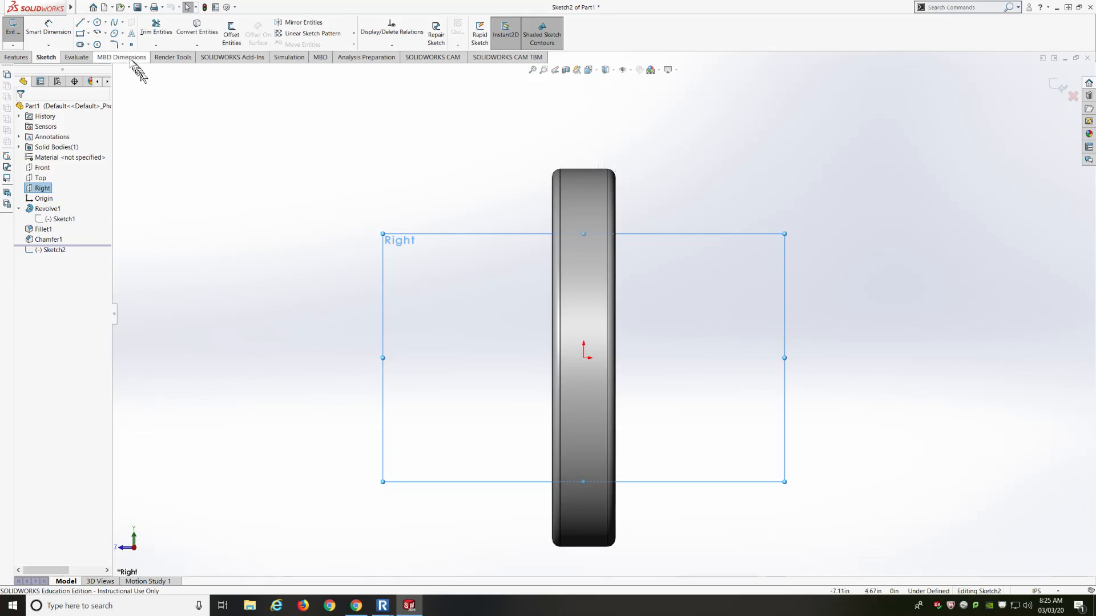
left_click(97, 23)
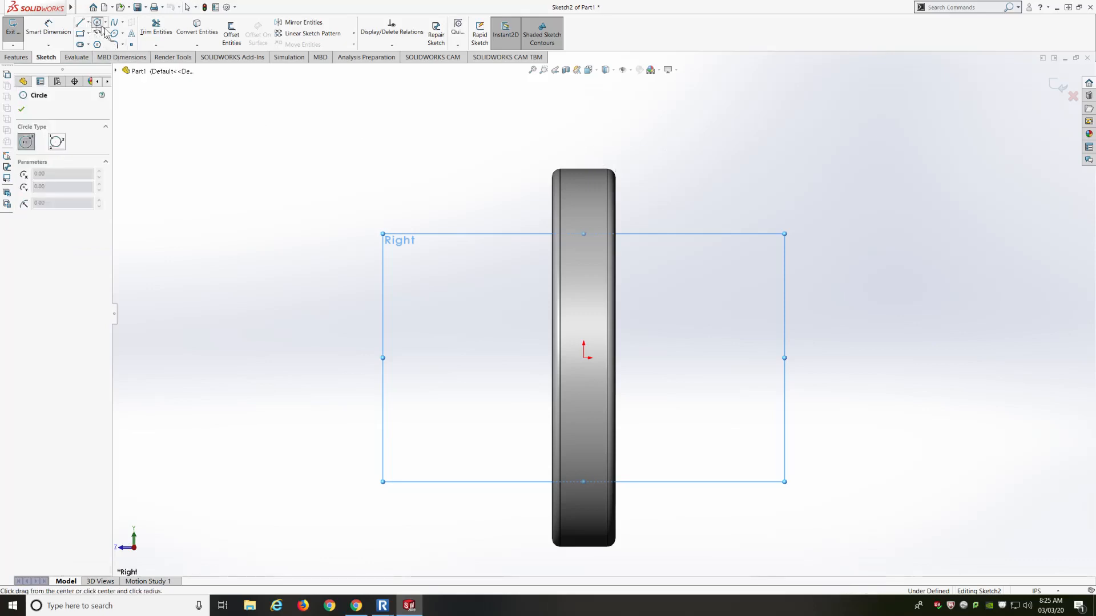
Draw a circle at the top of the rim, dimension it to 0.5 diameter, and exit
left_click(583, 168)
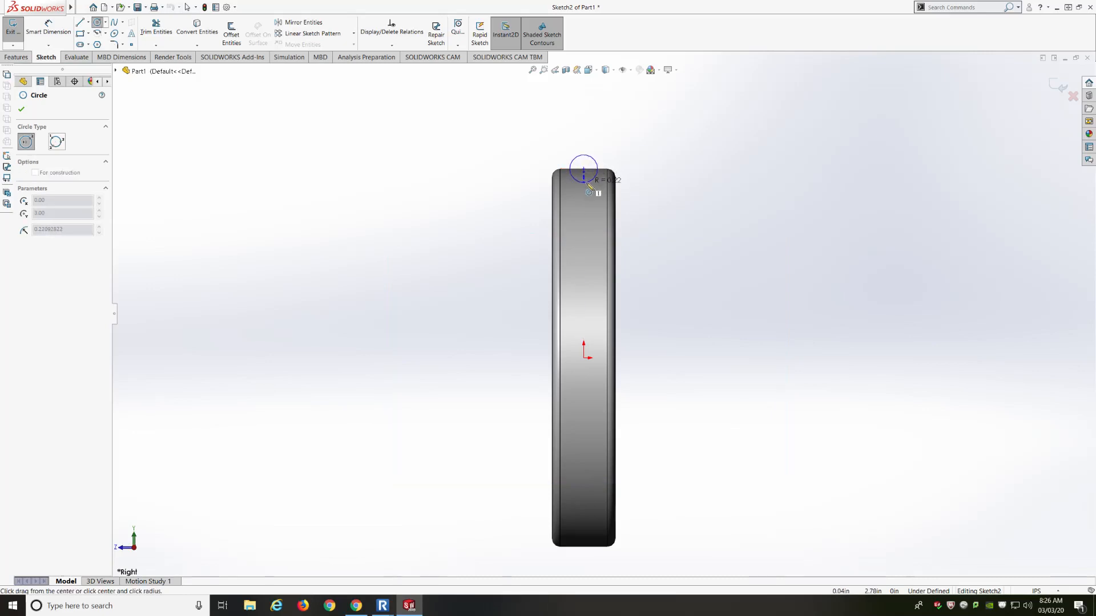
left_click(589, 182)
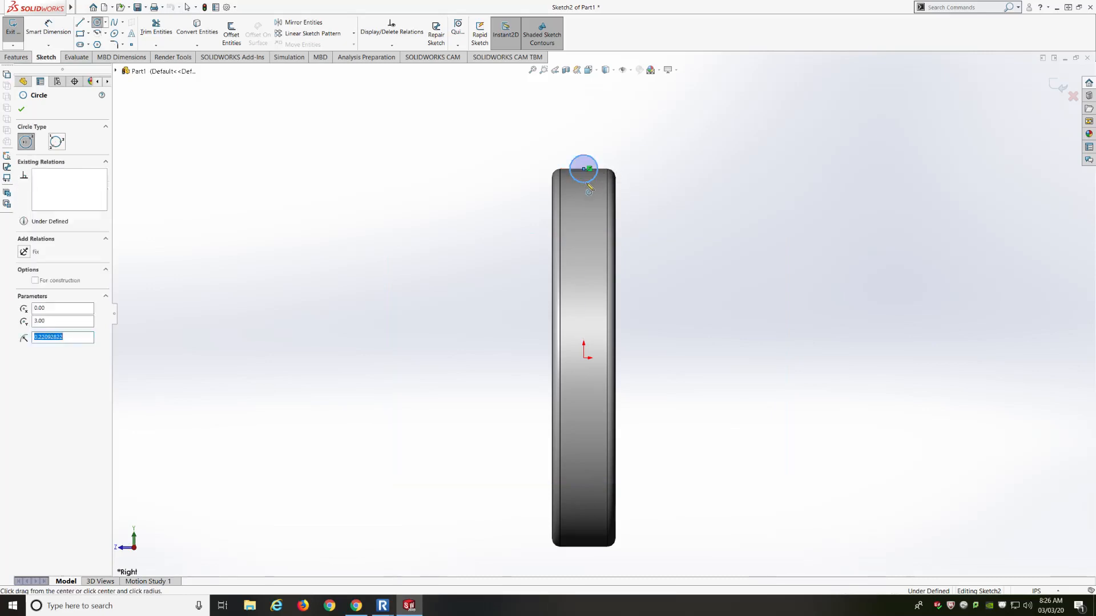
left_click(57, 32)
left_click(594, 159)
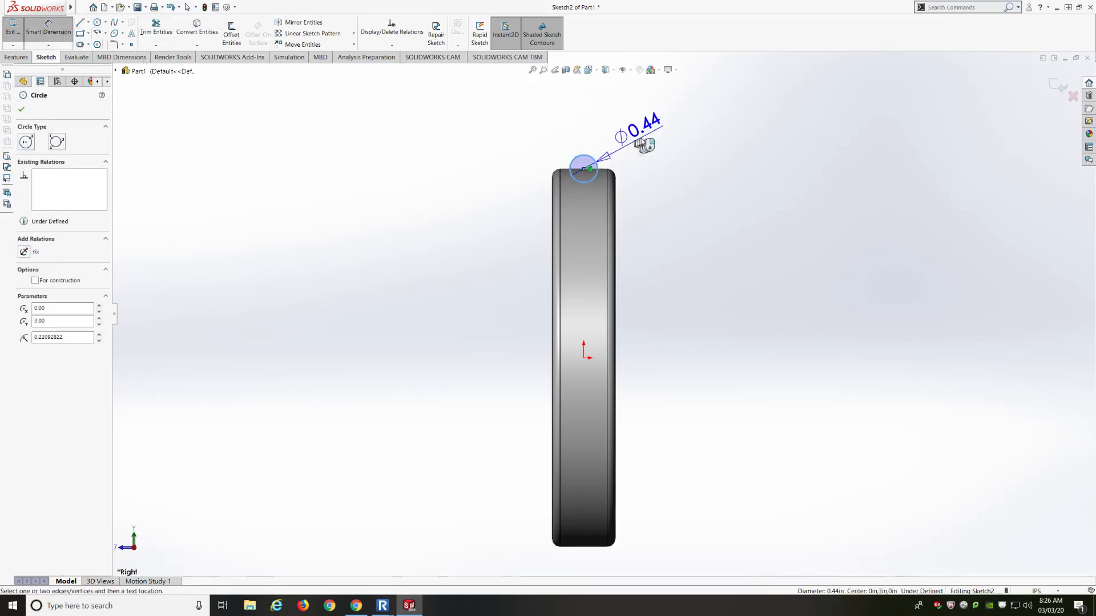
left_click(642, 129)
type("0.5")
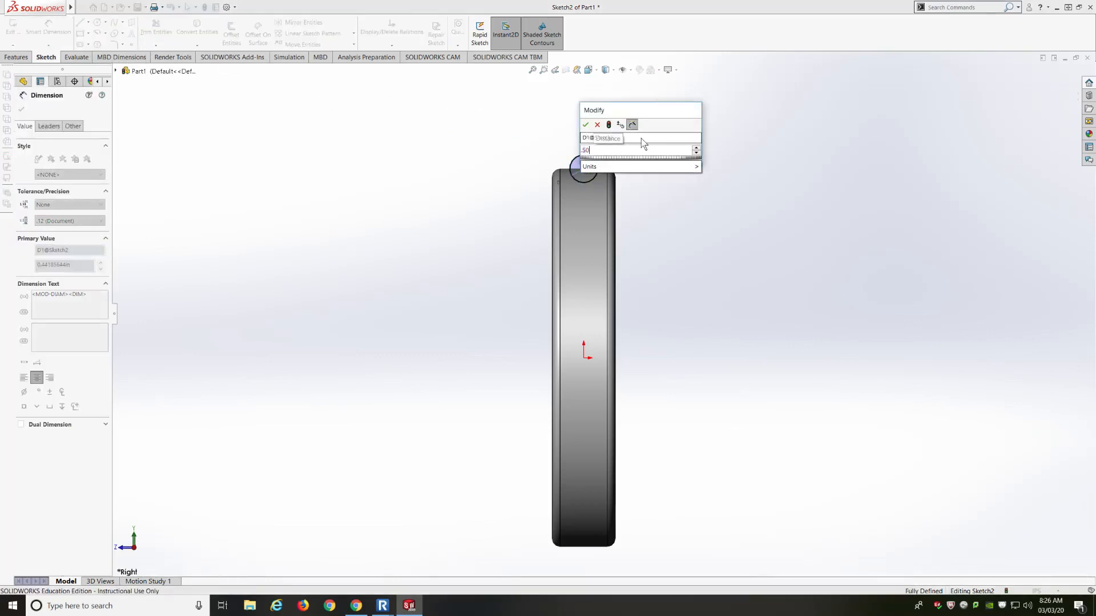
key("Return")
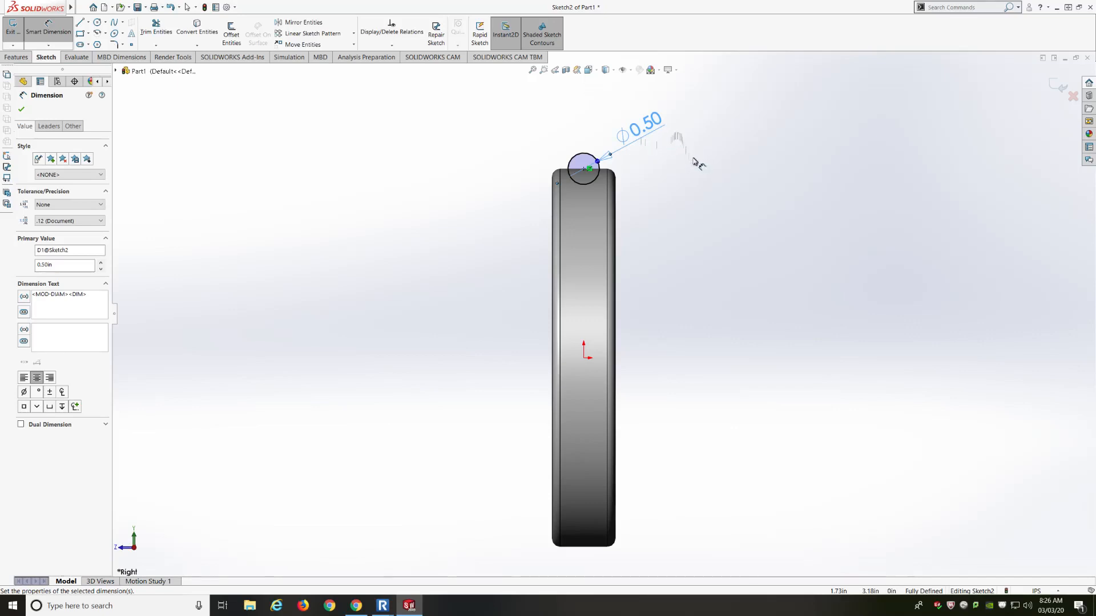
left_click(1055, 86)
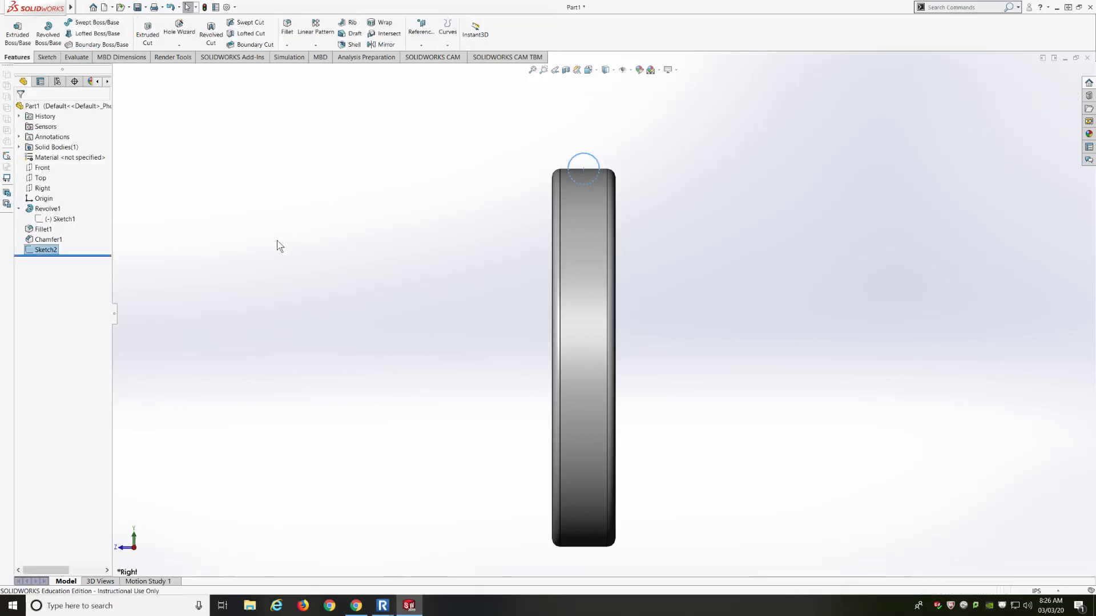
middle_click_drag(276, 241, 335, 238)
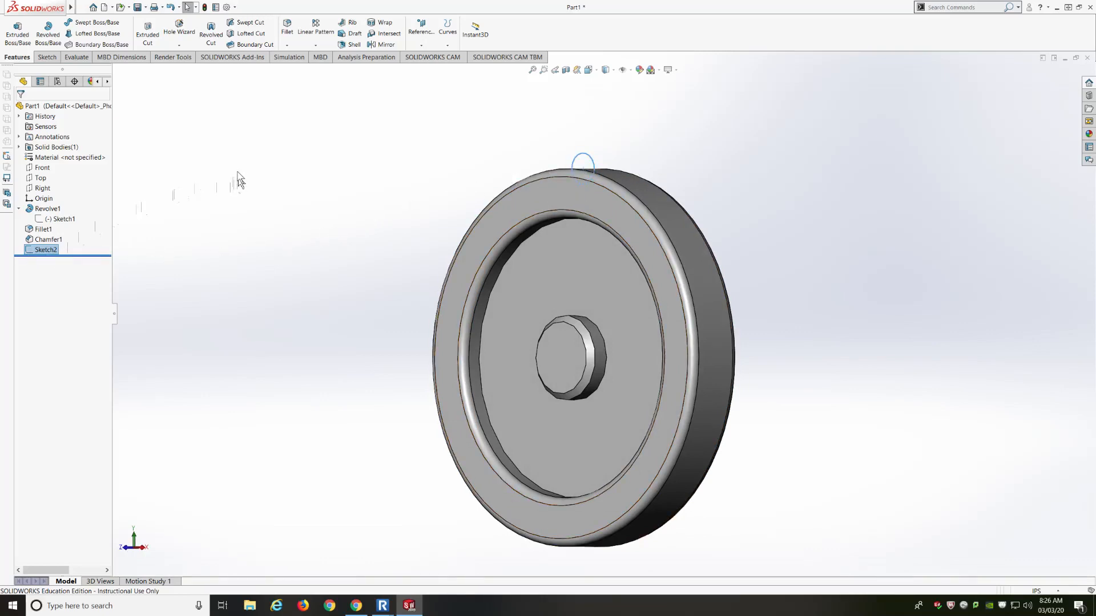
left_click(212, 38)
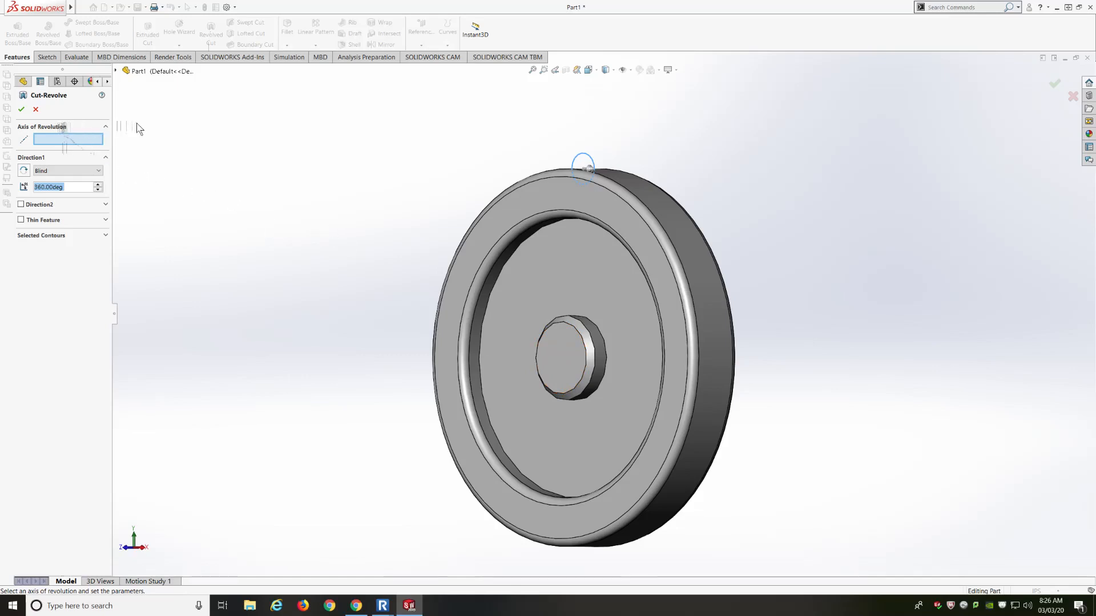
left_click(117, 73)
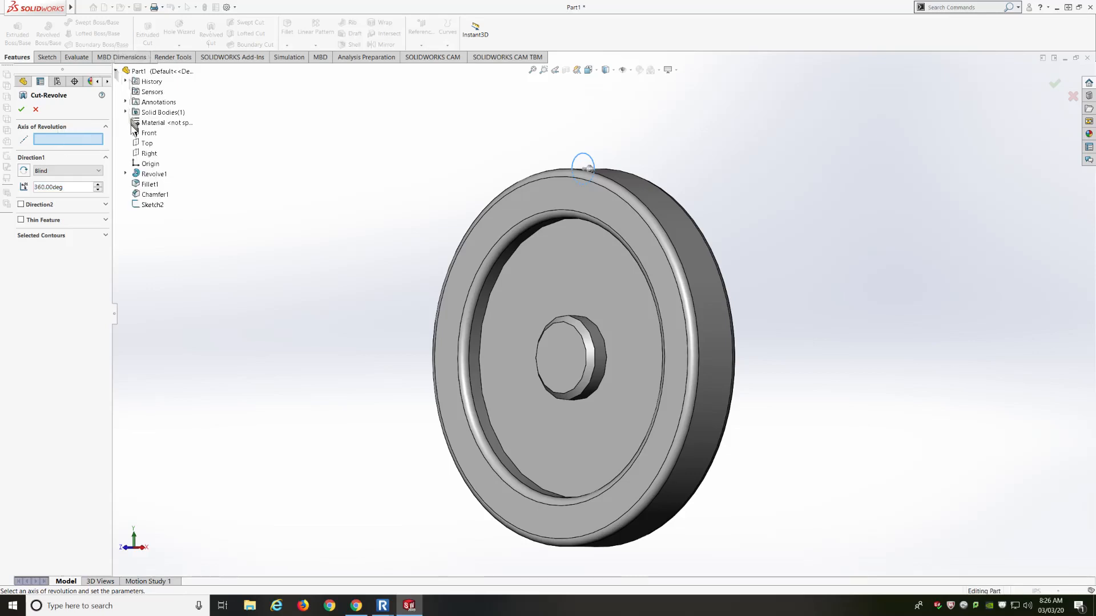
left_click(125, 174)
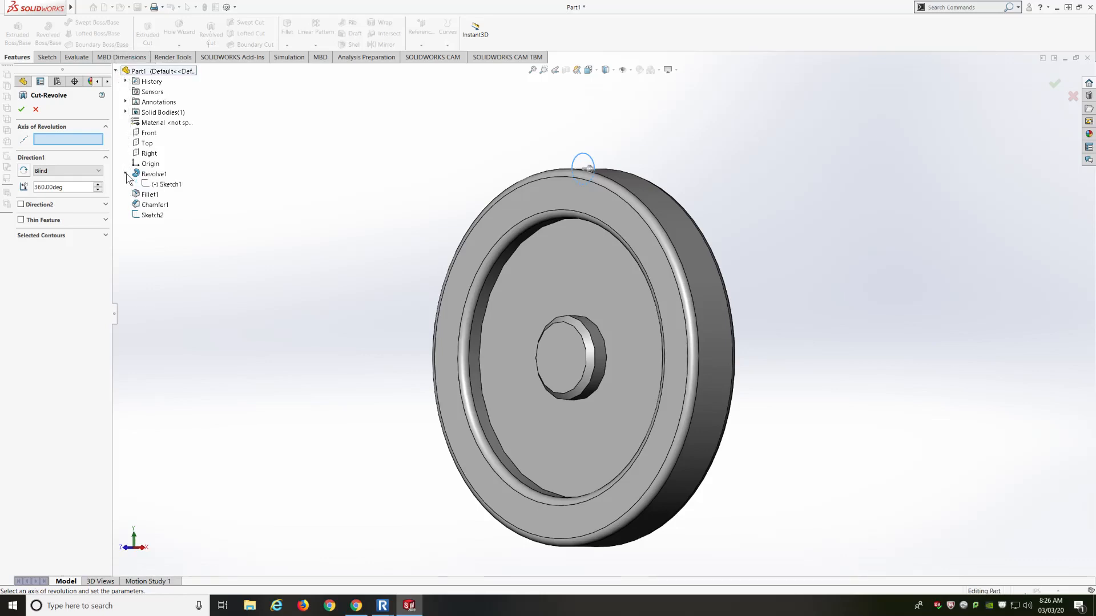
left_click(154, 186)
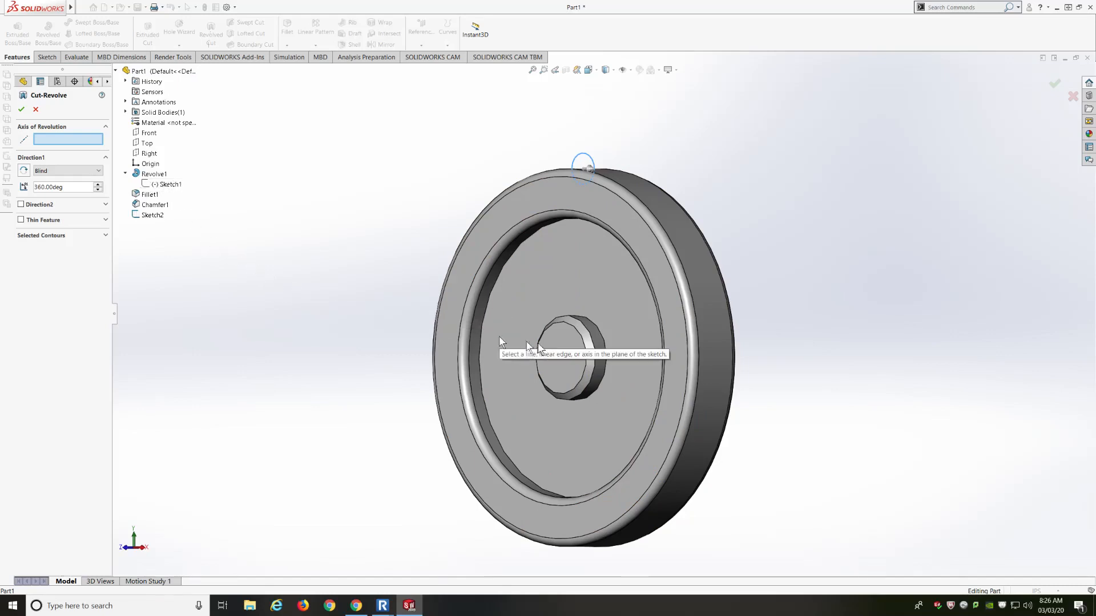
left_click(36, 110)
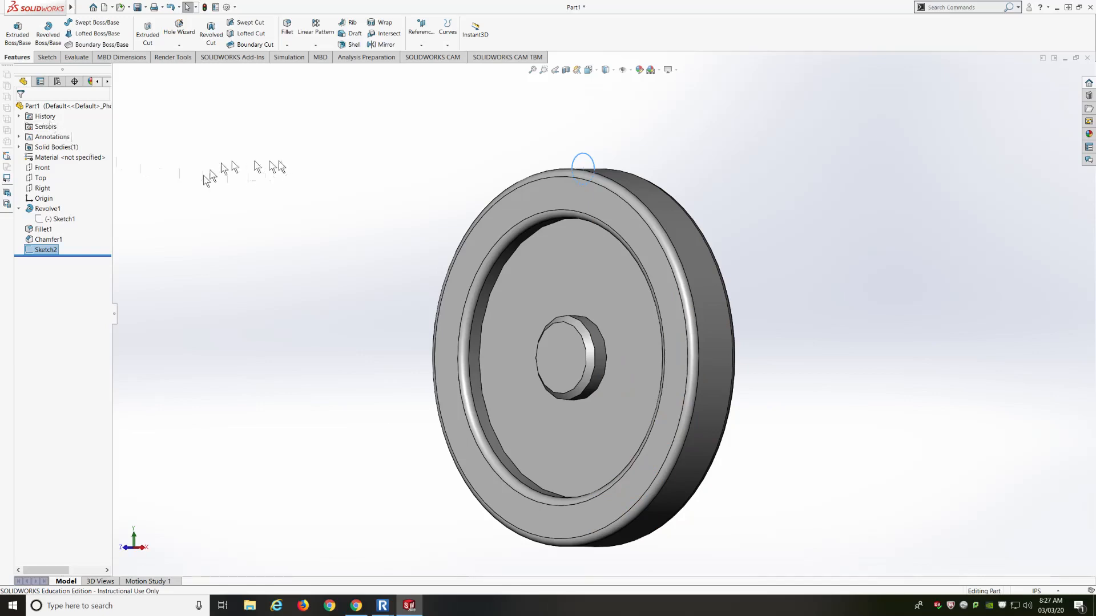
Reopen Sketch2 for editing and switch to the Right view of the wheel
left_click(38, 250)
left_click(28, 249)
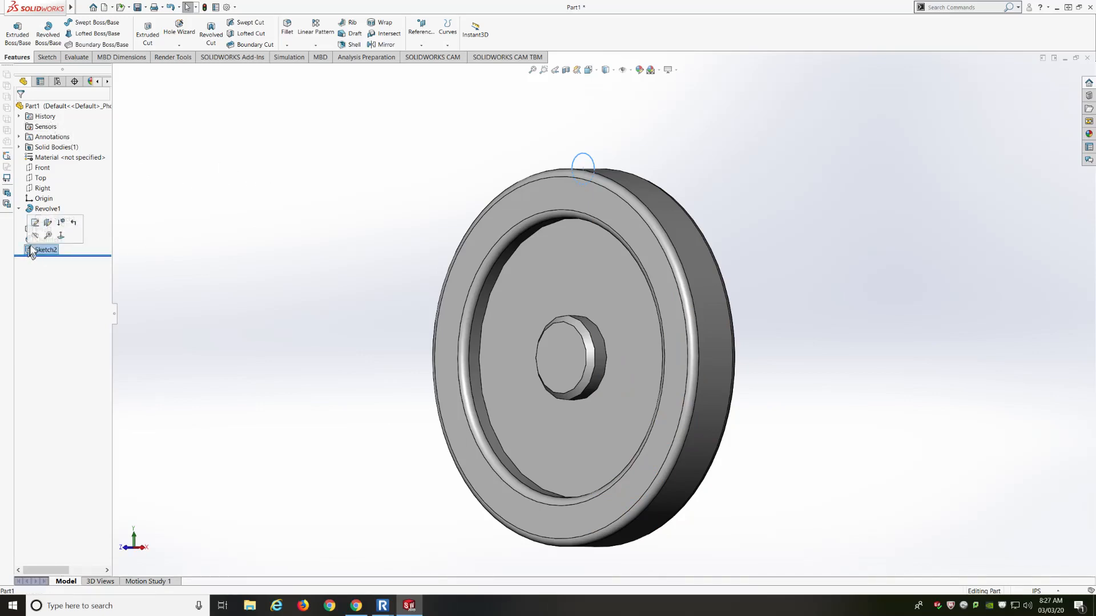
left_click(36, 222)
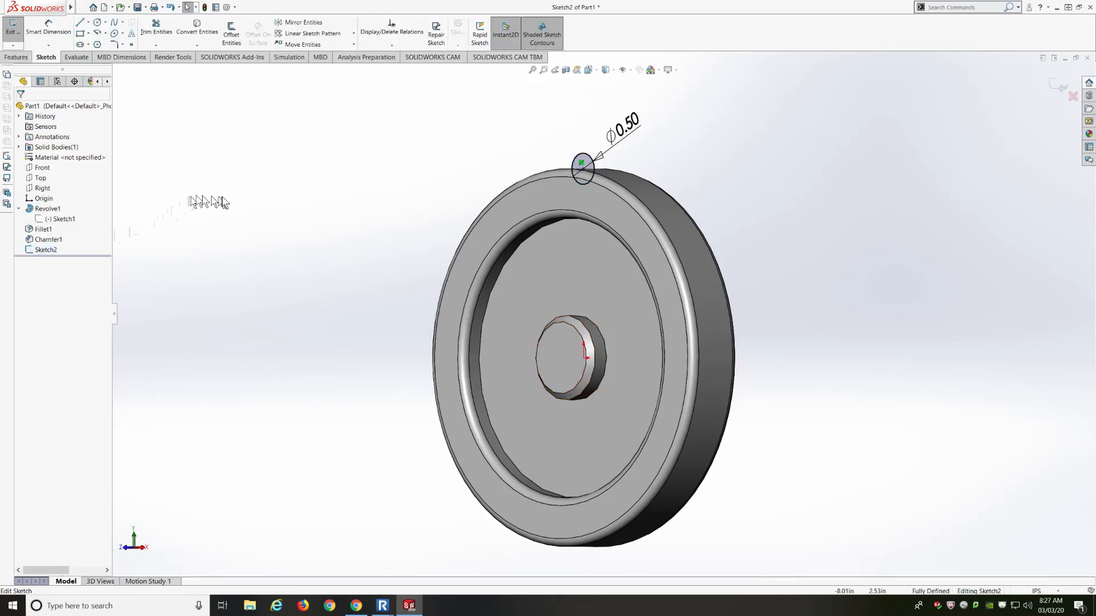
key("space")
mouse_move(548, 312)
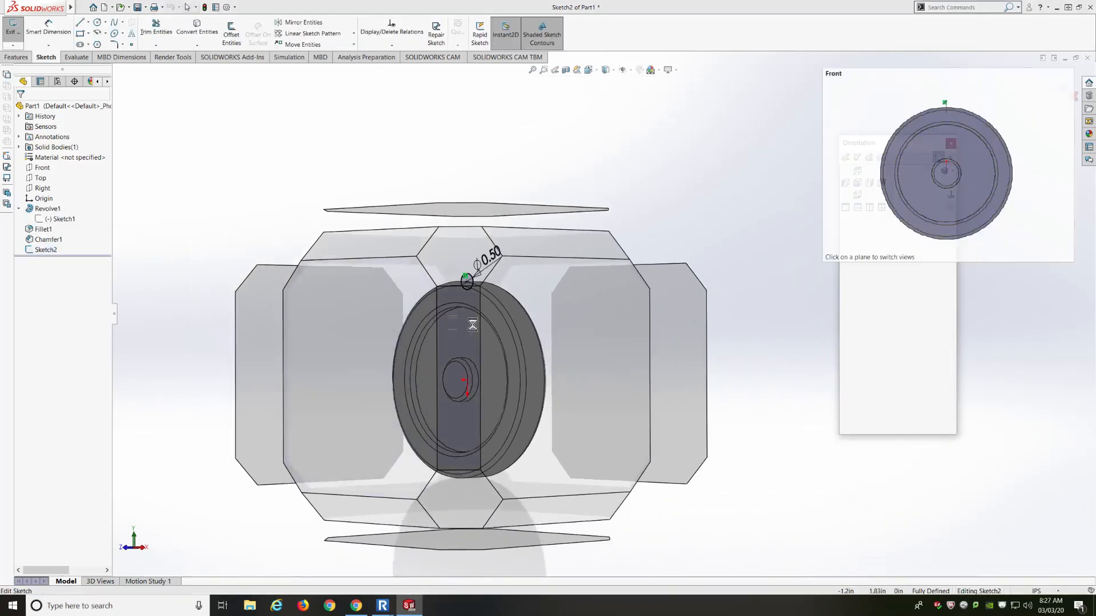
left_click(571, 311)
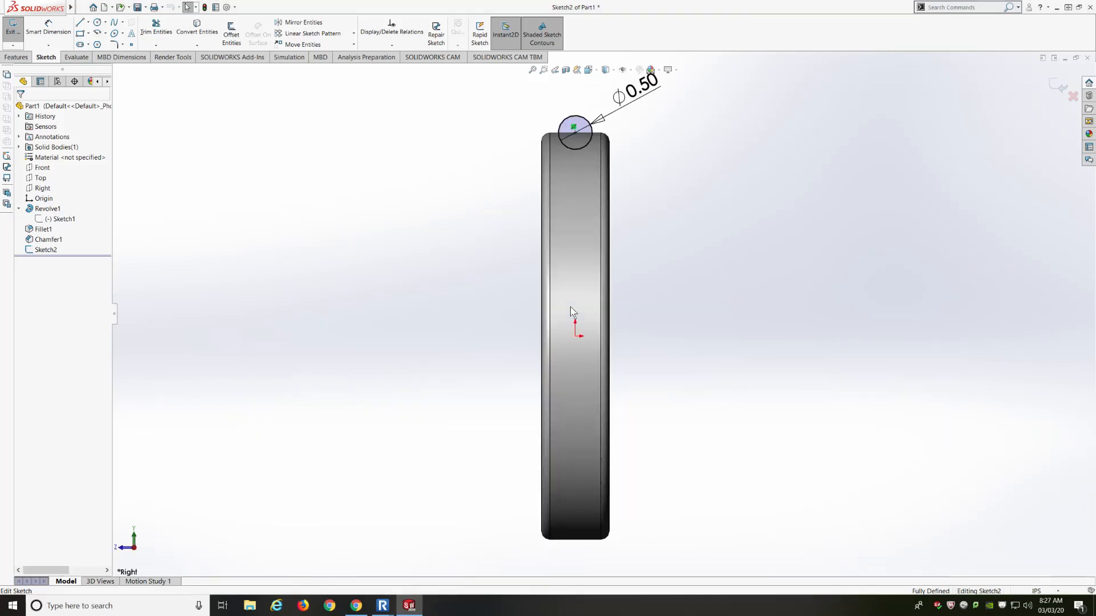
Draw a horizontal centerline through the origin and exit Sketch2
left_click(88, 22)
left_click(97, 45)
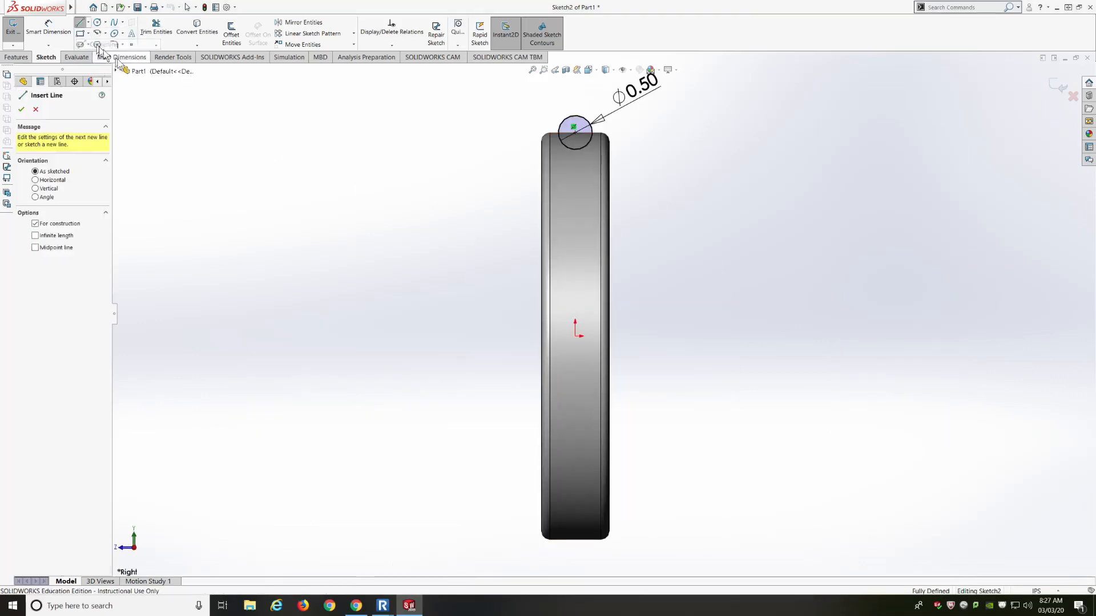
left_click(528, 336)
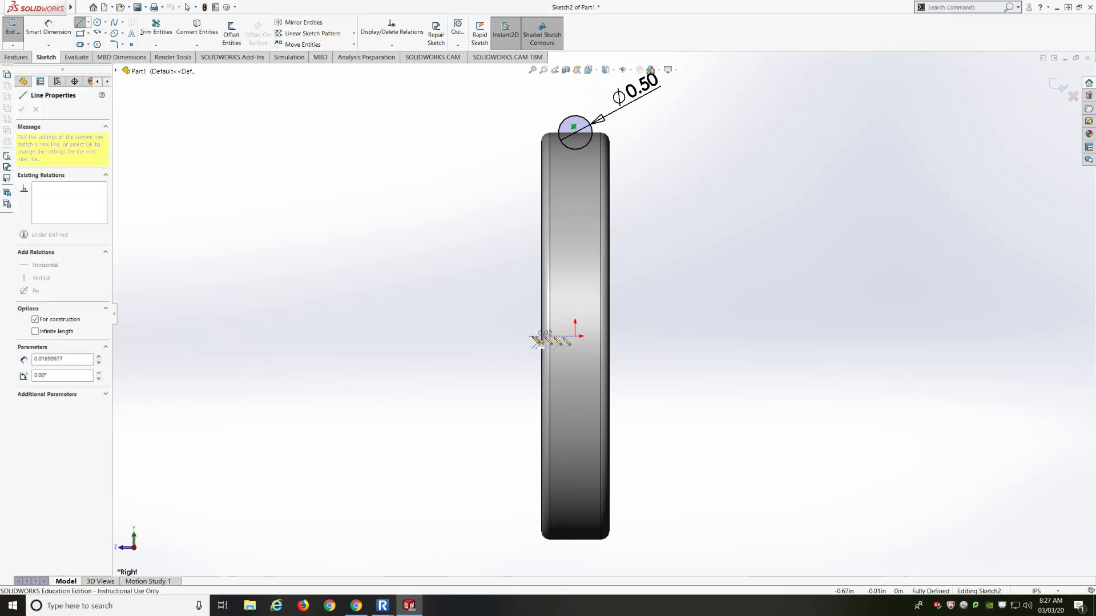
left_click(627, 336)
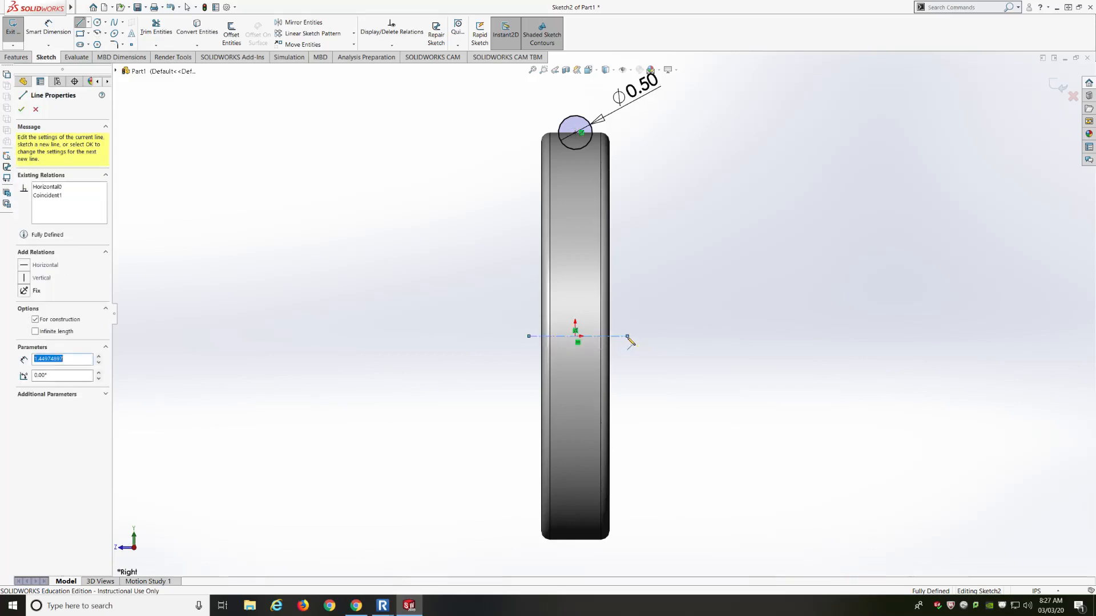
key("Escape")
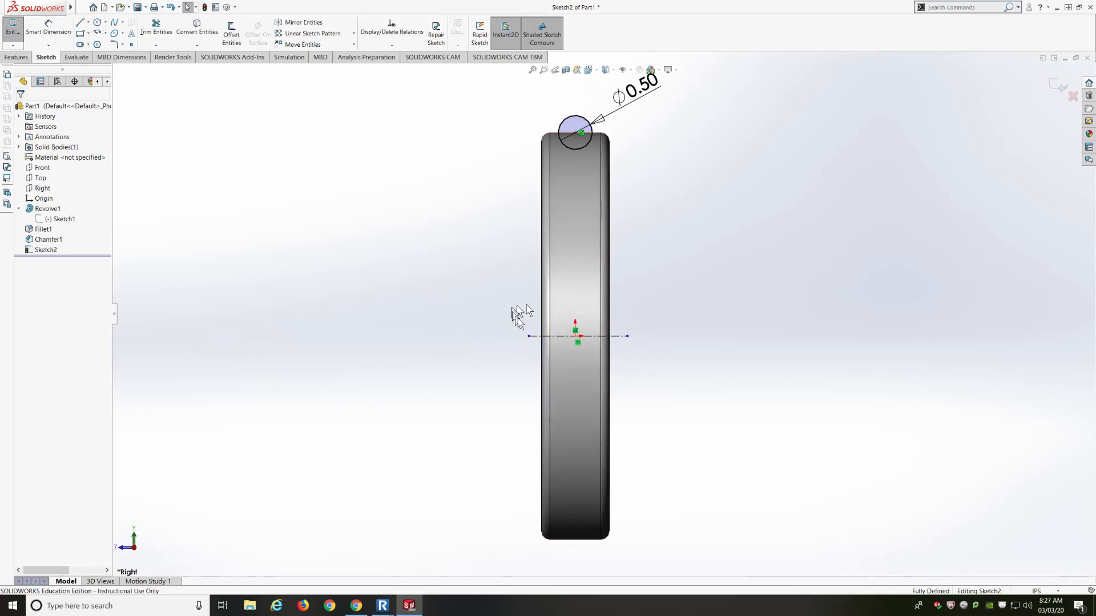
left_click(1057, 87)
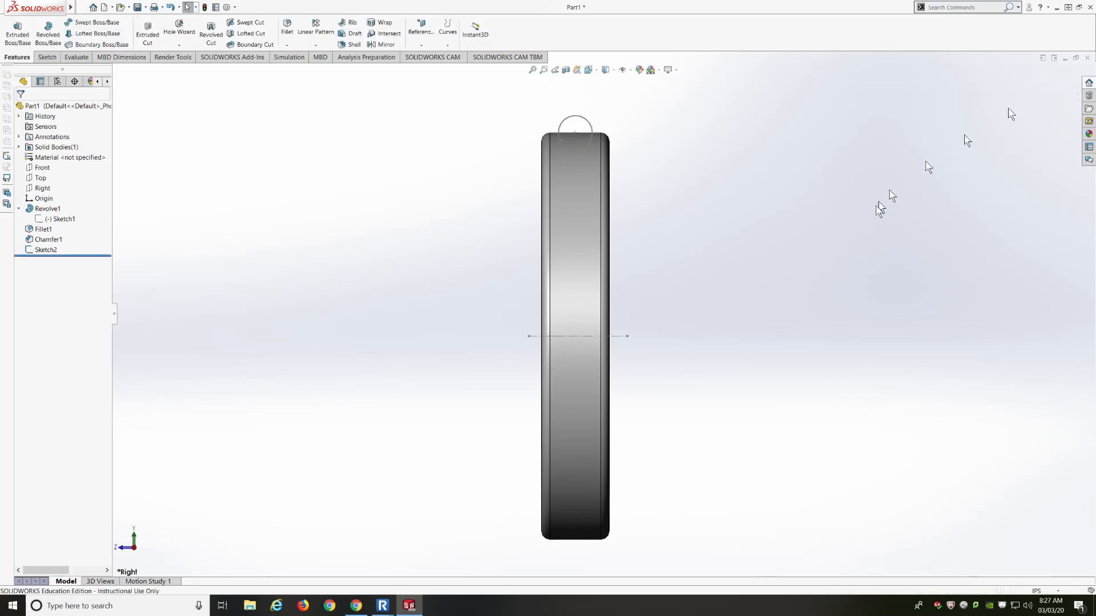
Apply a 360° Revolved Cut of Sketch2 around centerline Line2, checking the groove preview
mouse_move(416, 274)
middle_mouse_down()
mouse_move(453, 264)
mouse_move(422, 259)
middle_mouse_up()
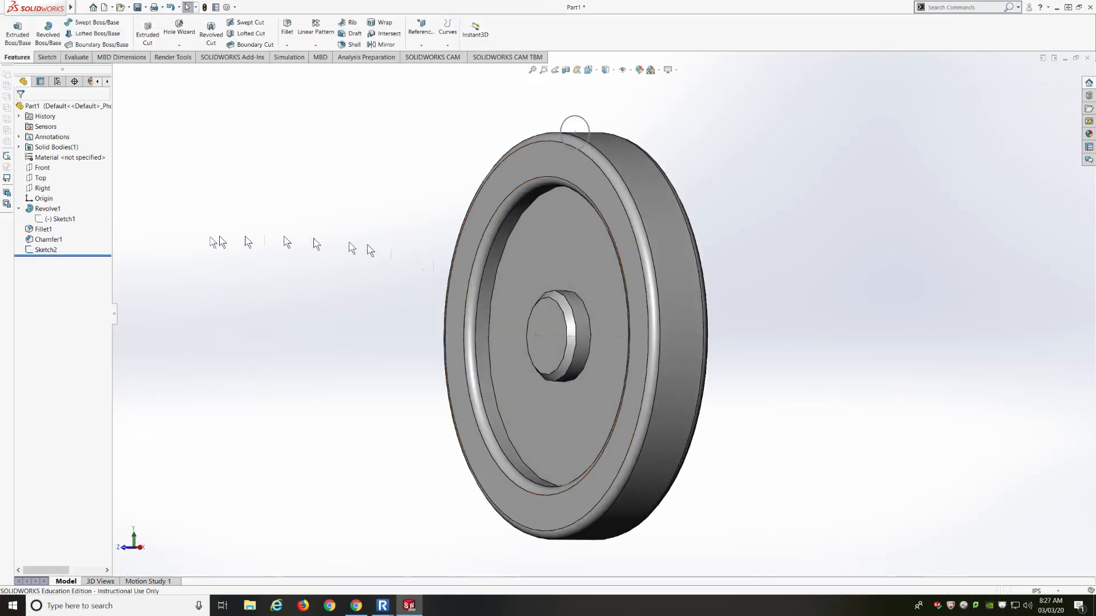
left_click(45, 251)
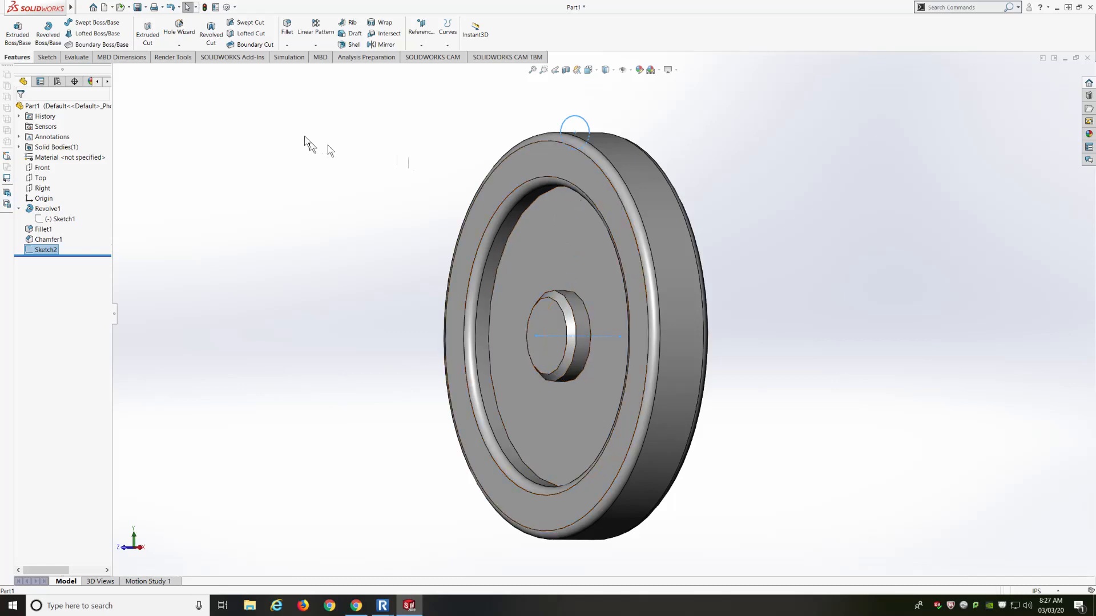
left_click(211, 31)
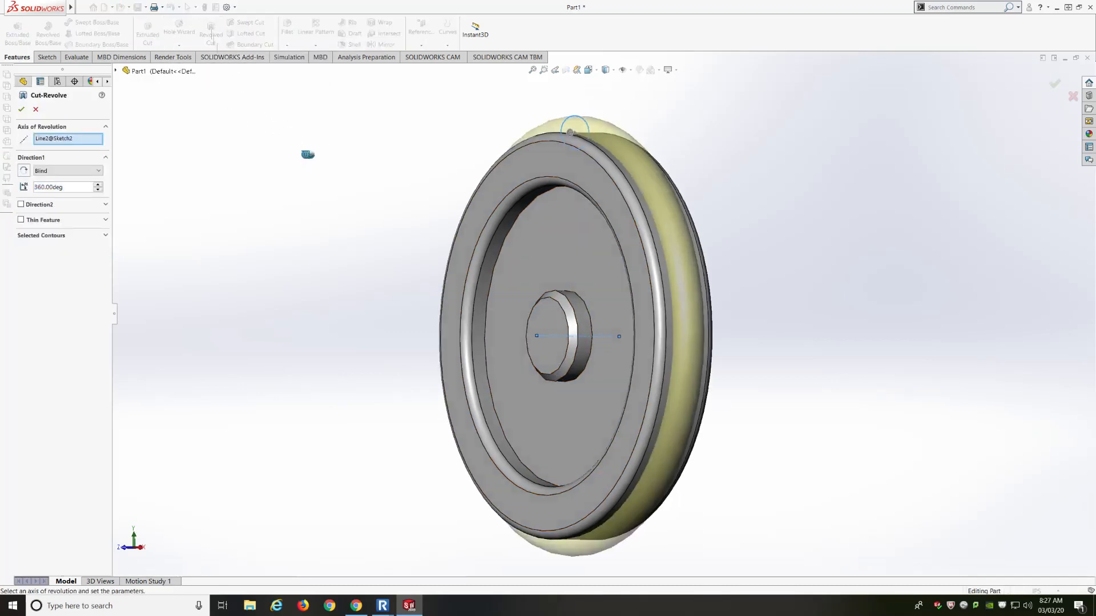
middle_click_drag(307, 155, 387, 148)
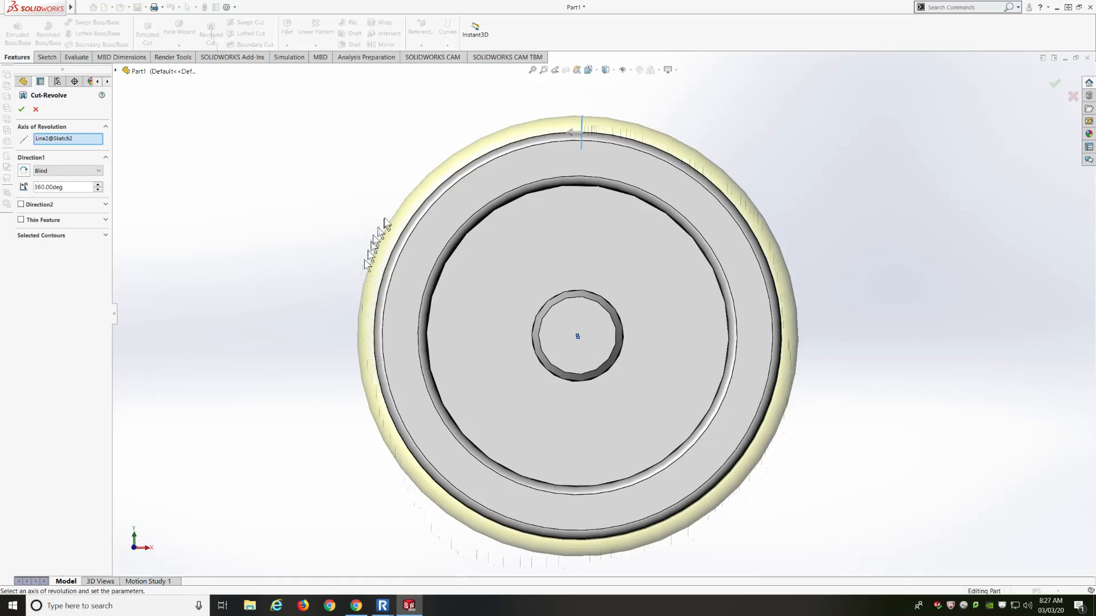
middle_click_drag(807, 164, 704, 166)
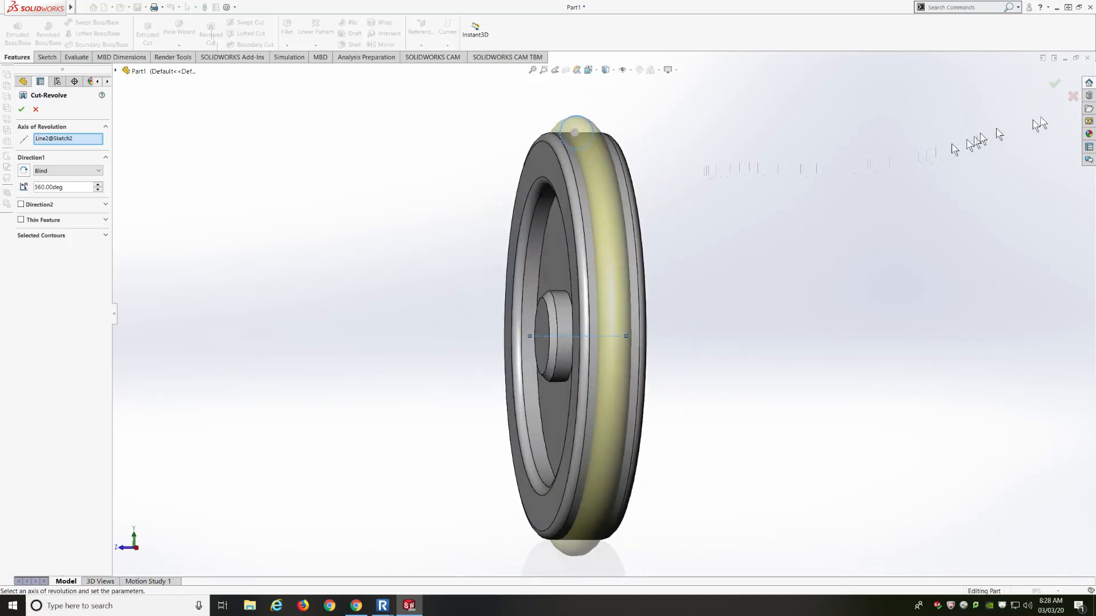
left_click(1051, 85)
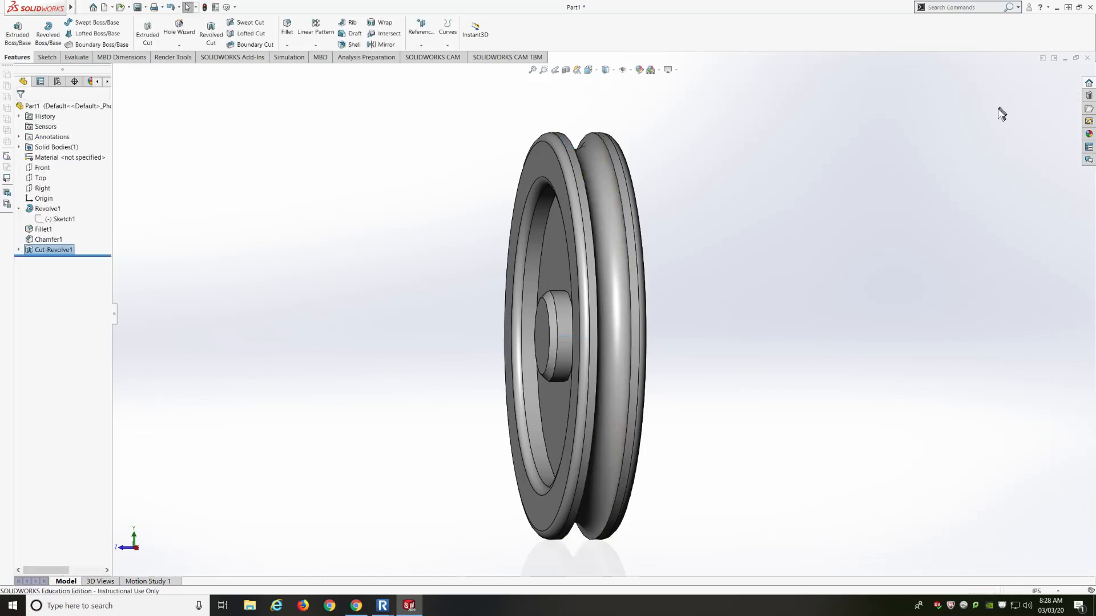
middle_click_drag(826, 172, 842, 152)
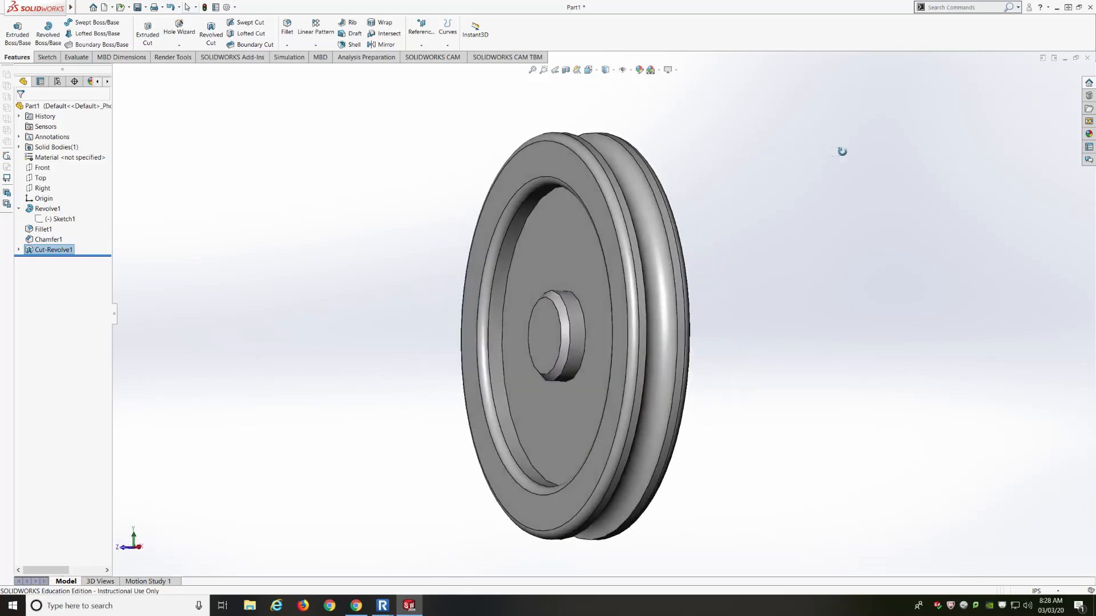